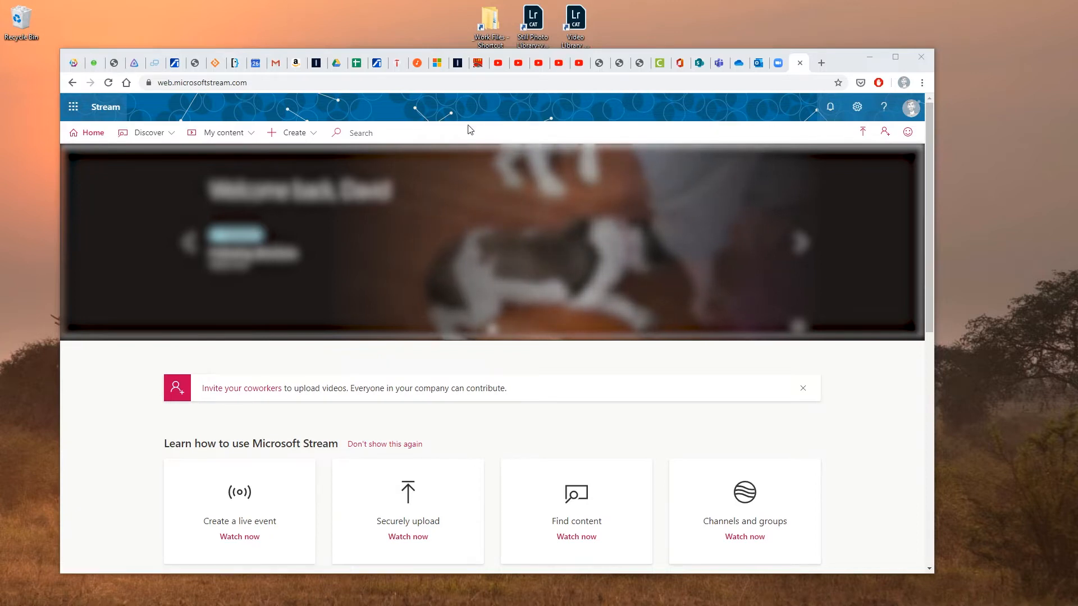
- Open the list of your own uploaded videos in Stream
{"action": "left_click", "coordinate": [238, 137]}
{"action": "left_click", "coordinate": [221, 158]}
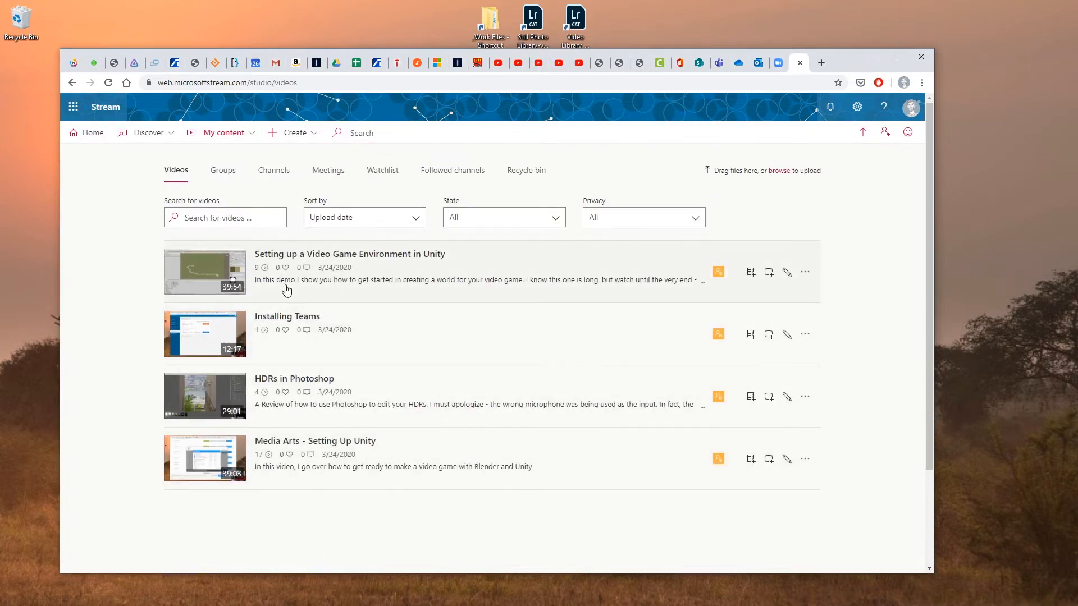
- Switch to Microsoft Teams, view the Demo Videos of the Media Arts - Period 1 team, and return to all teams
{"action": "left_click", "coordinate": [719, 62]}
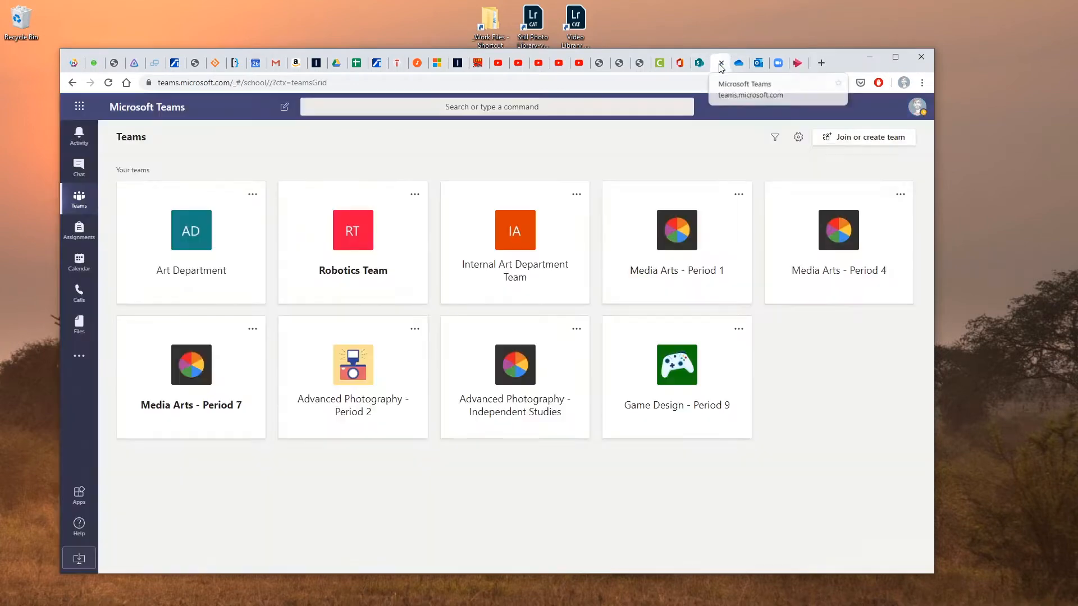
{"action": "left_click", "coordinate": [691, 241]}
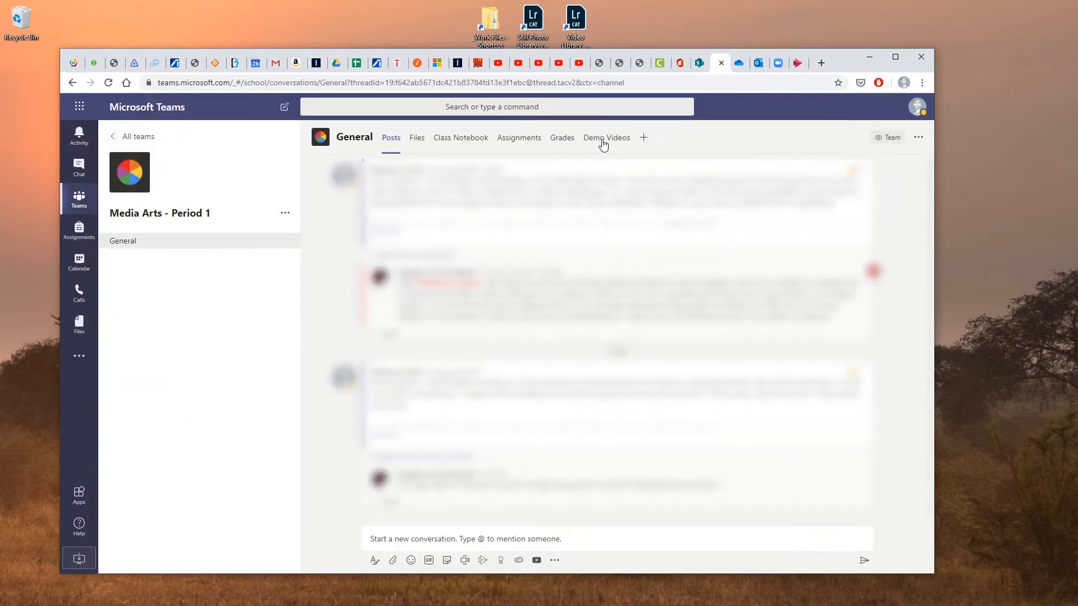
{"action": "left_click", "coordinate": [603, 143]}
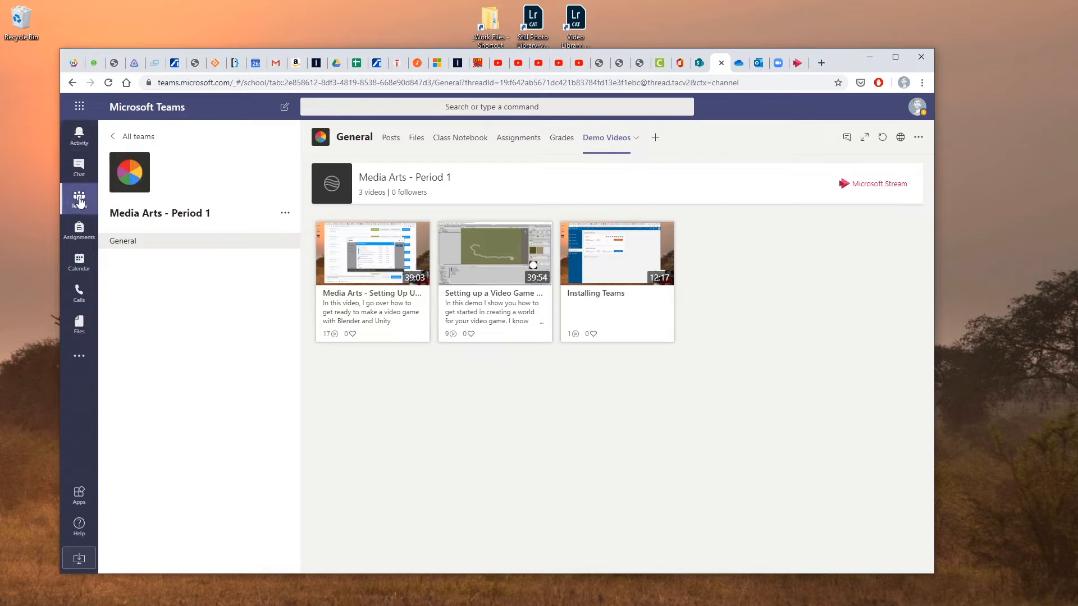
{"action": "left_click", "coordinate": [133, 143]}
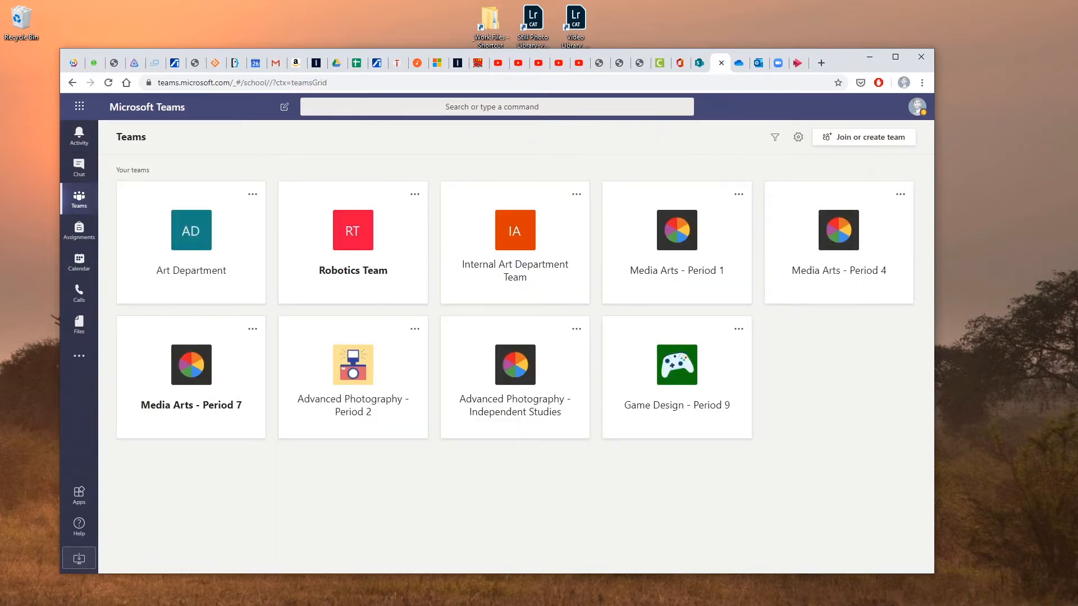
{"action": "left_click_drag", "start_coordinate": [1077, 112], "coordinate": [657, 79]}
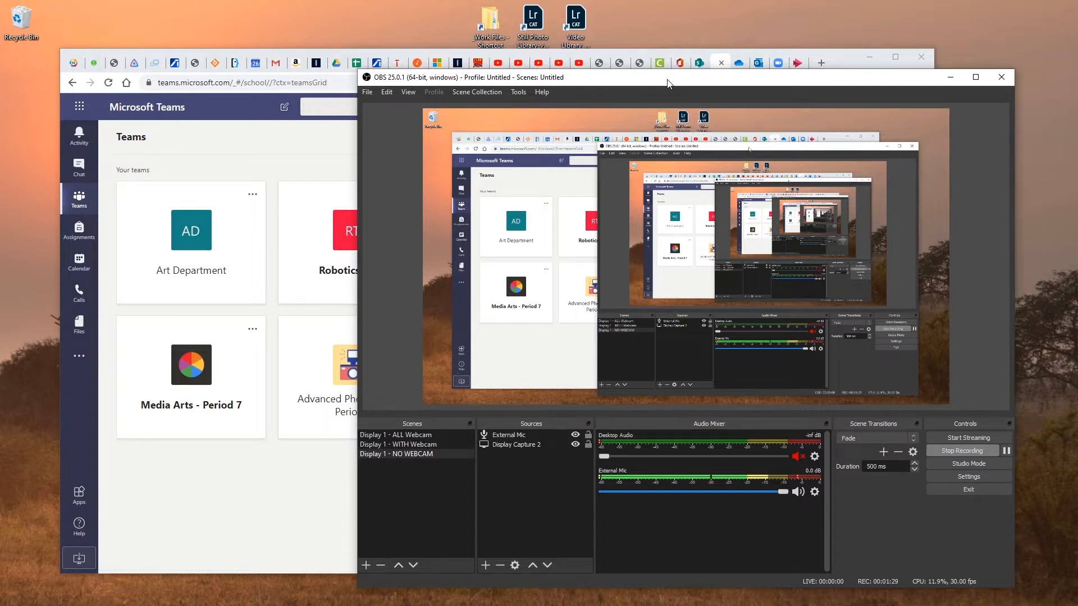
{"action": "left_click_drag", "start_coordinate": [668, 79], "coordinate": [1077, 33]}
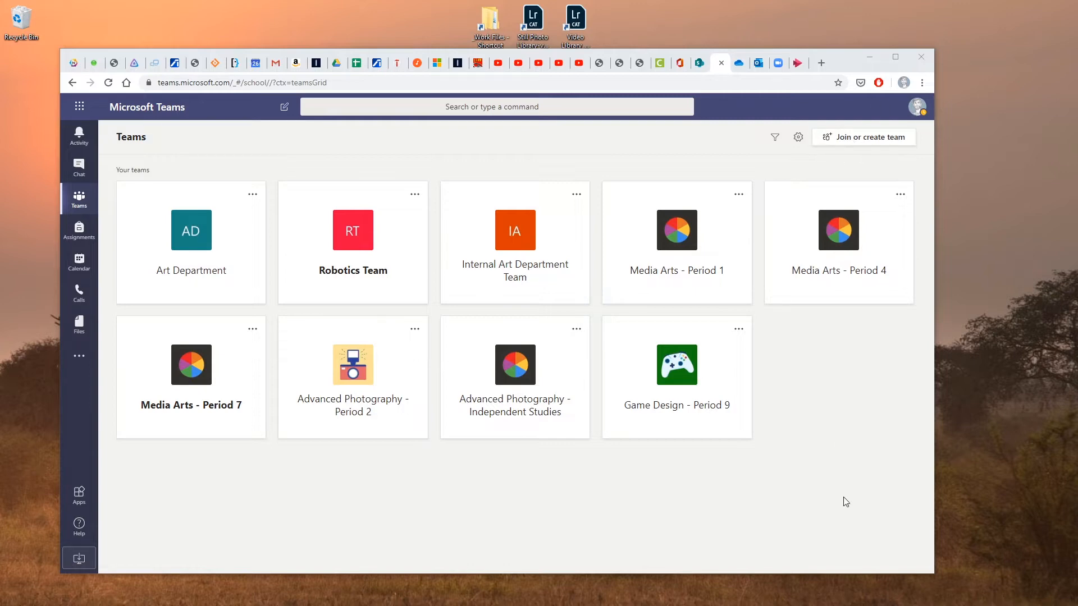
- Create a new class team named Demo Class, leaving its description empty
{"action": "left_click", "coordinate": [829, 429]}
{"action": "left_click", "coordinate": [858, 145]}
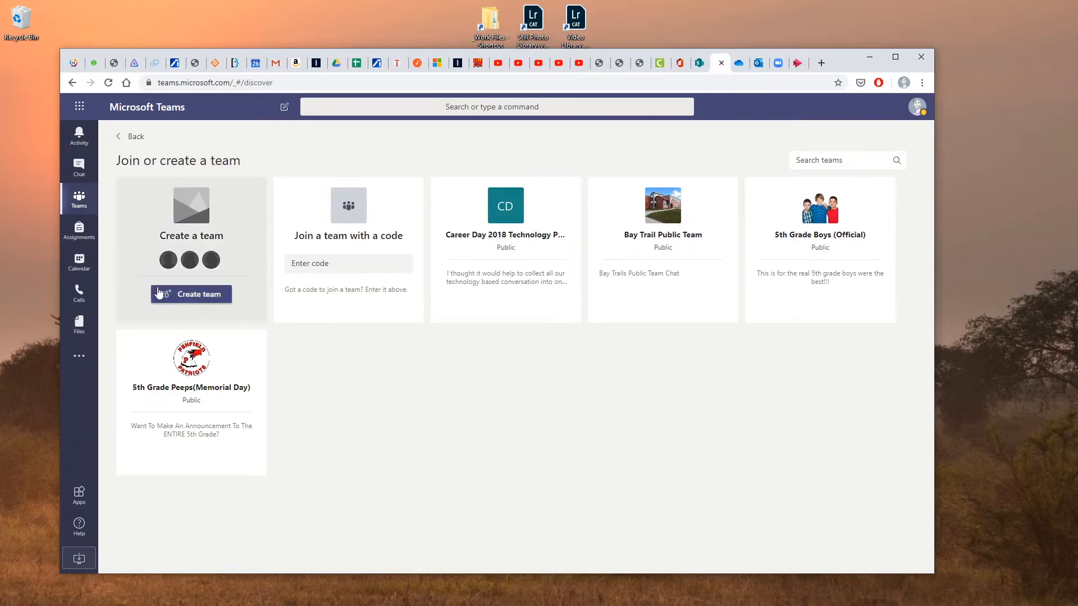
{"action": "left_click", "coordinate": [181, 295]}
{"action": "left_click", "coordinate": [313, 334]}
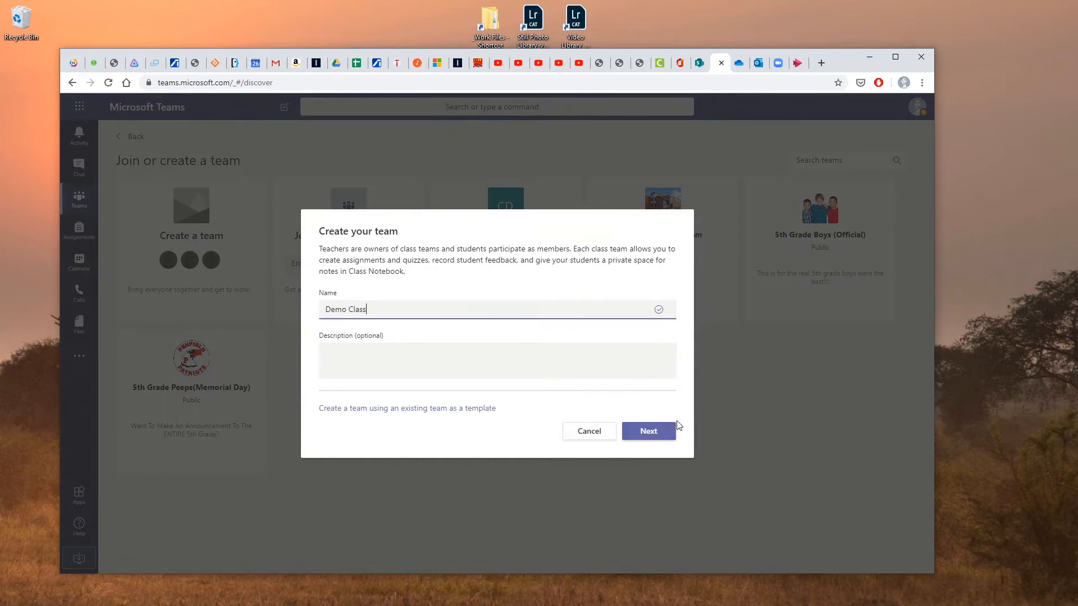
{"action": "left_click", "coordinate": [655, 431]}
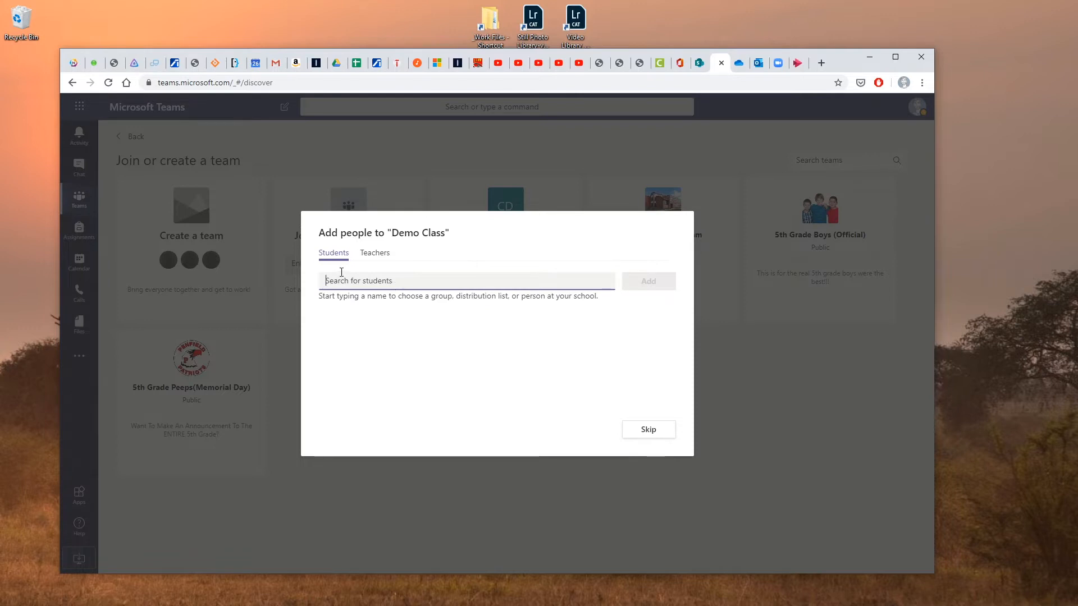
- Add two colleagues as teachers to the Demo Class team and finish the member setup
{"action": "left_click", "coordinate": [374, 253]}
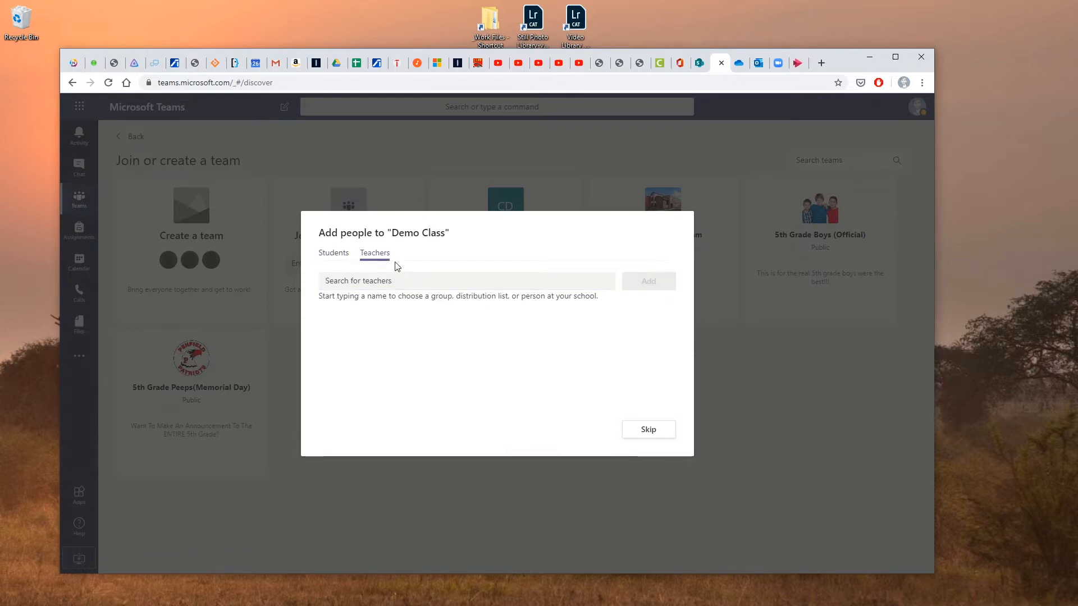
{"action": "left_click", "coordinate": [395, 282]}
{"action": "type", "text": "smith"}
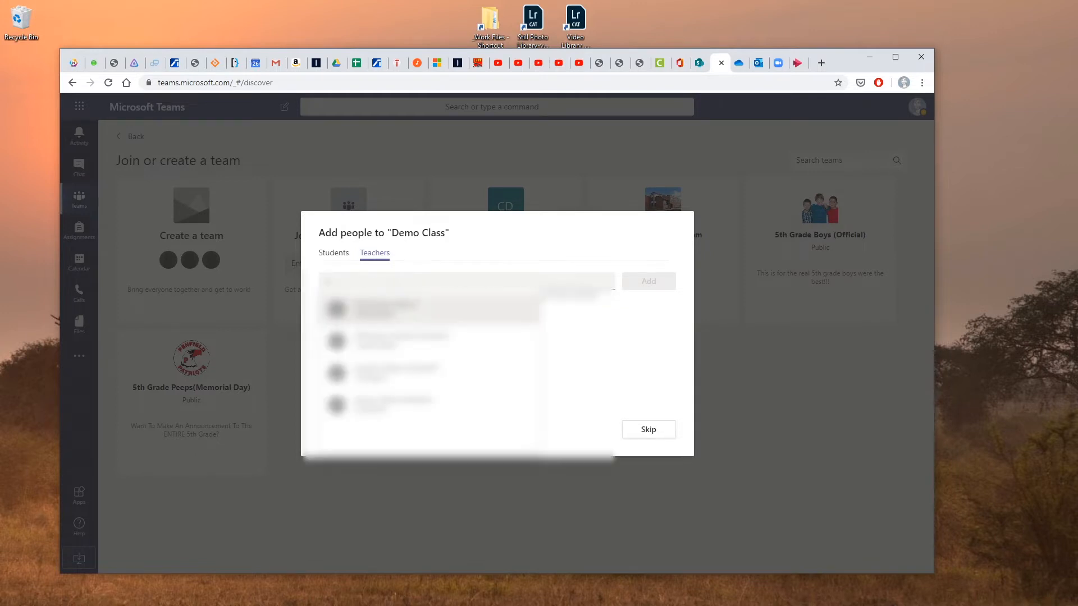
{"action": "key", "text": "Return"}
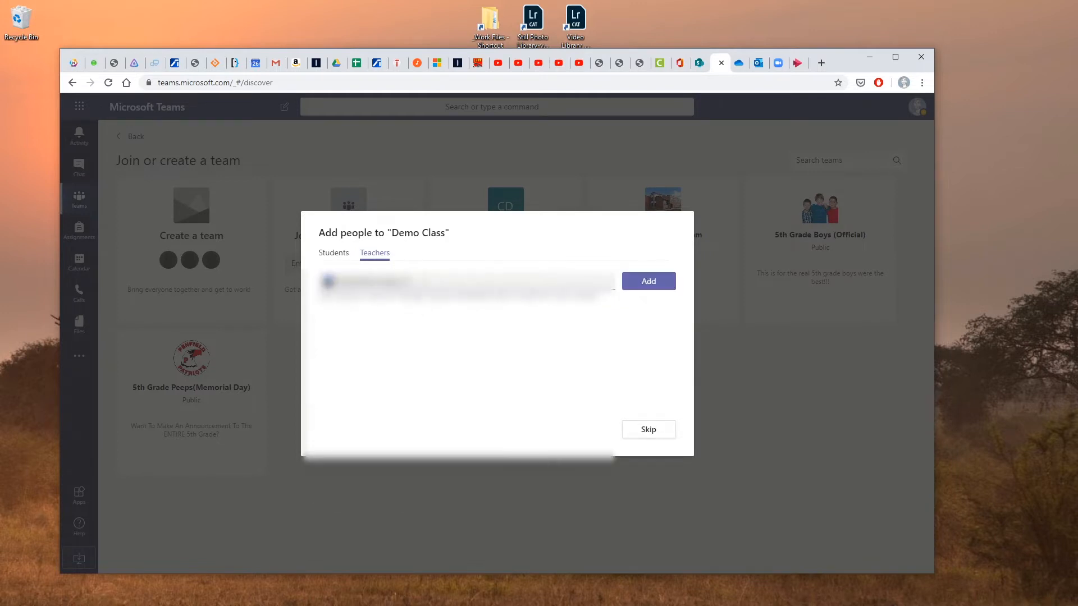
{"action": "type", "text": "john"}
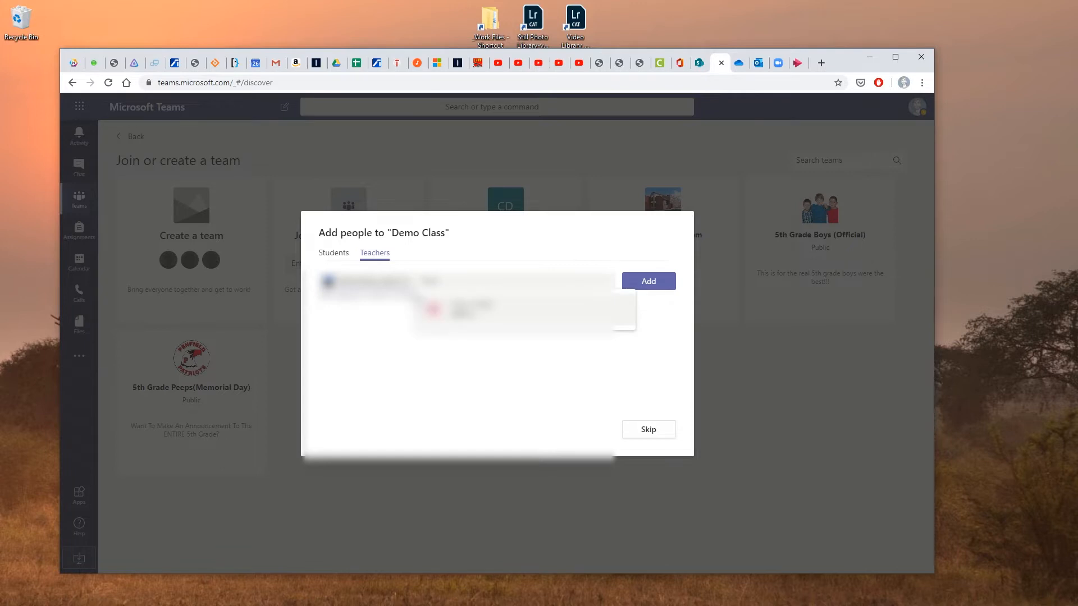
{"action": "right_click", "coordinate": [417, 299]}
{"action": "left_click", "coordinate": [665, 339]}
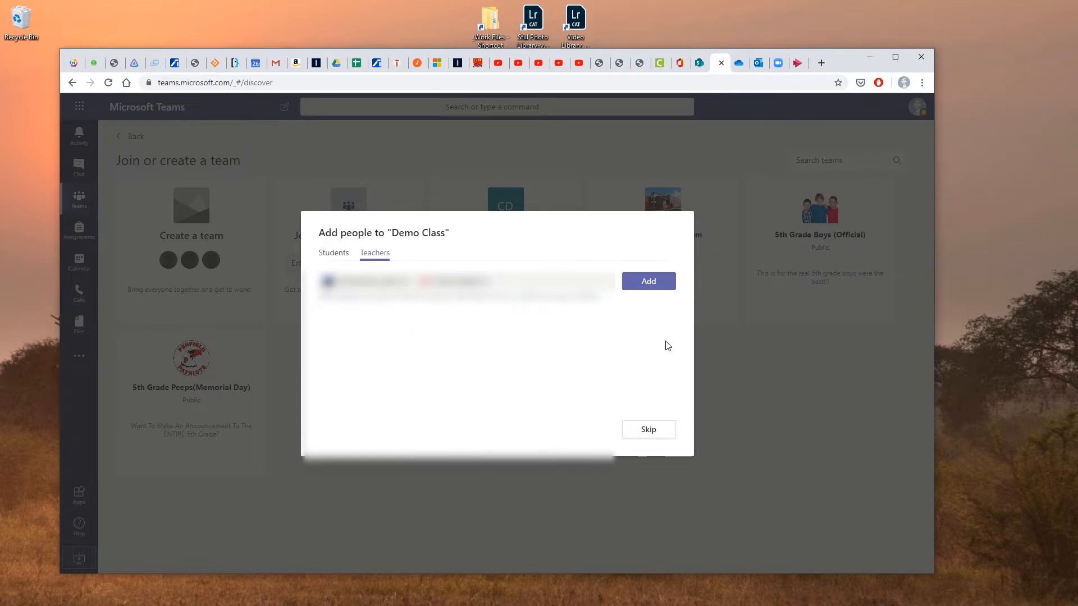
{"action": "left_click", "coordinate": [657, 283]}
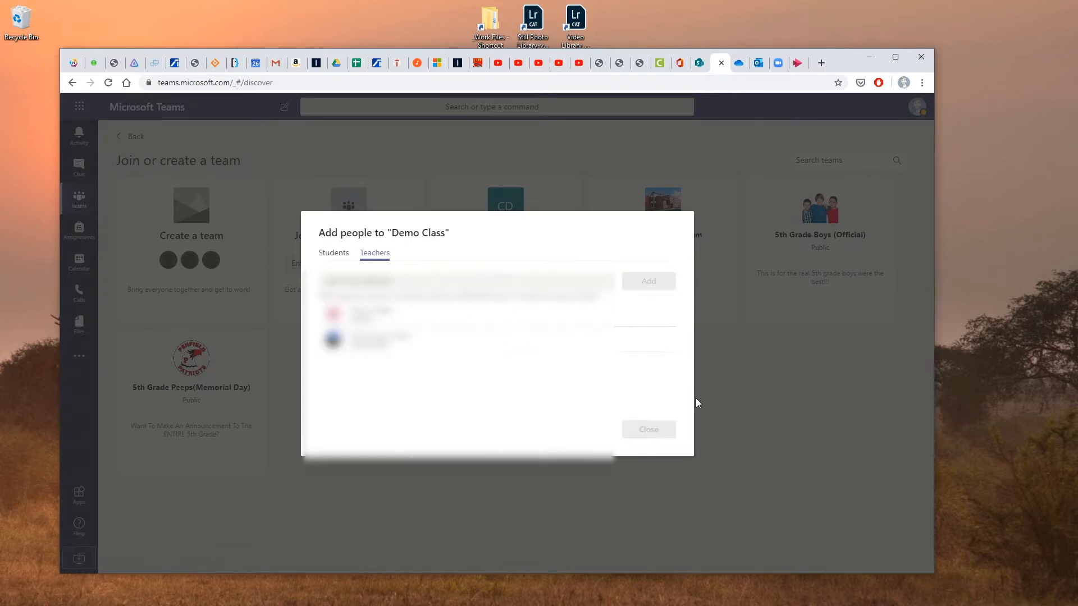
{"action": "left_click", "coordinate": [647, 433]}
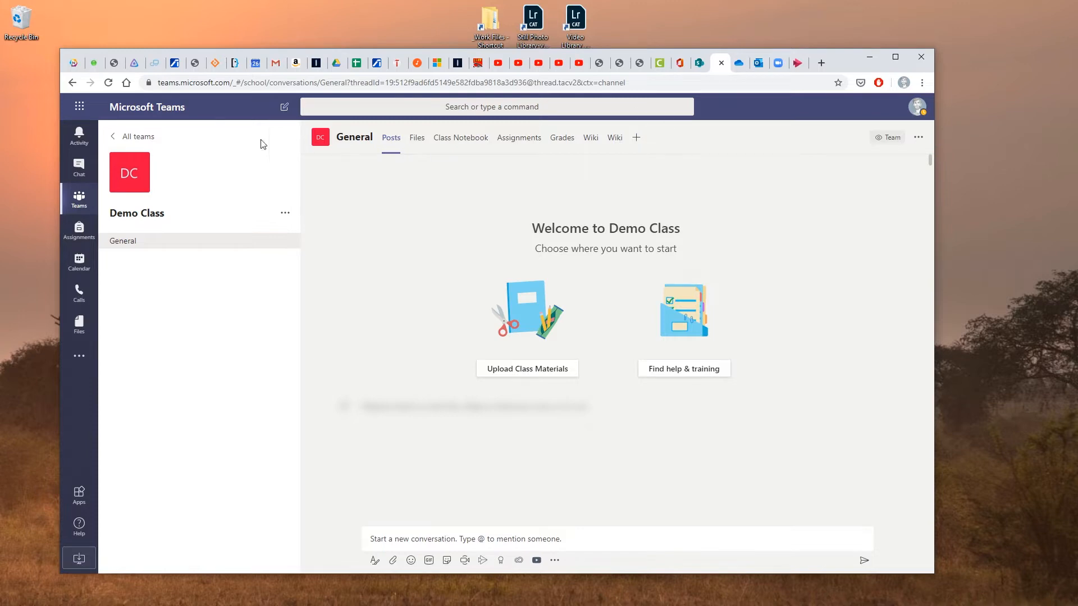
- Look at the Demo Videos of Media Arts - Period 1 again and reopen the Demo Class team from all teams
{"action": "left_click", "coordinate": [133, 144]}
{"action": "left_click", "coordinate": [666, 218]}
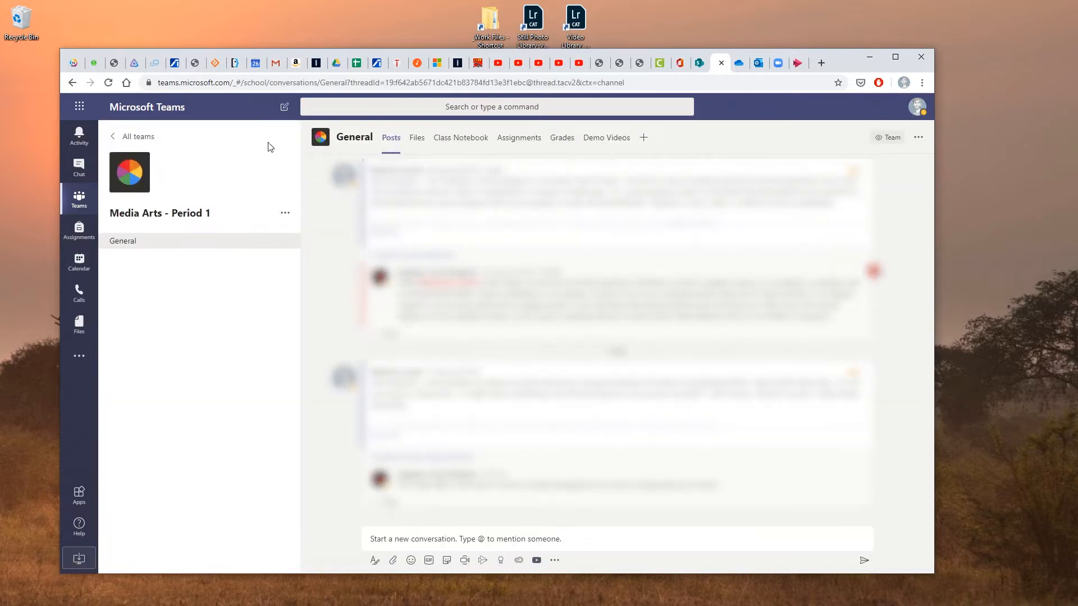
{"action": "left_click", "coordinate": [588, 138]}
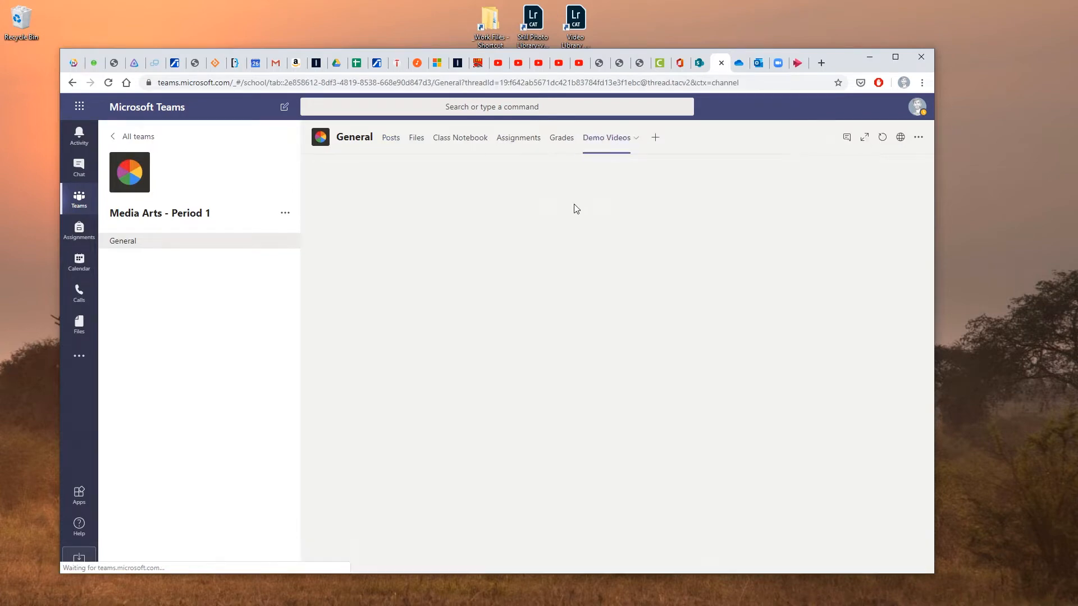
{"action": "left_click", "coordinate": [138, 137]}
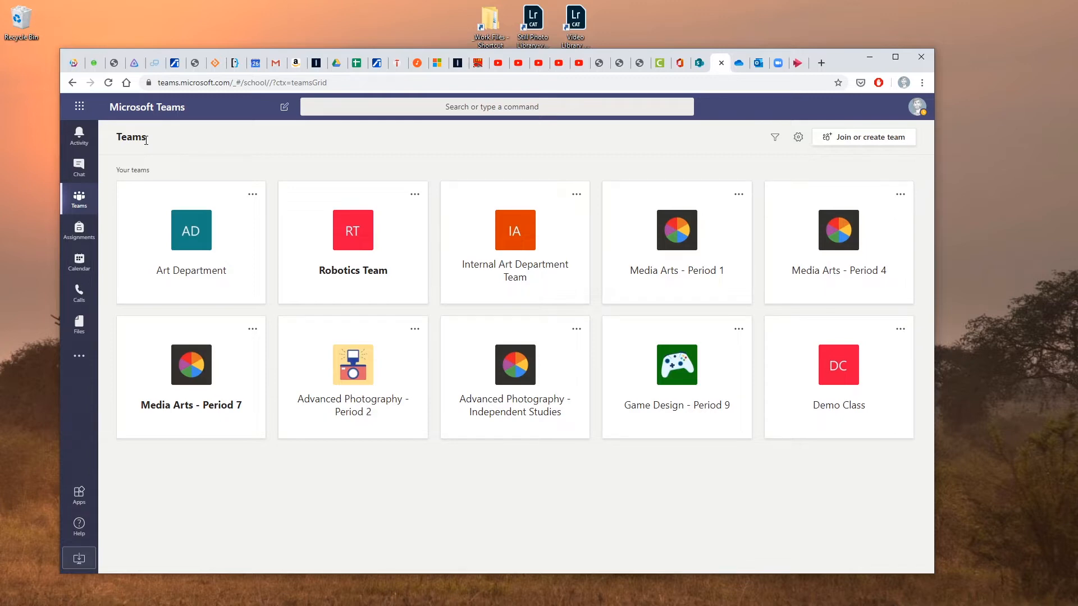
{"action": "left_click", "coordinate": [773, 392]}
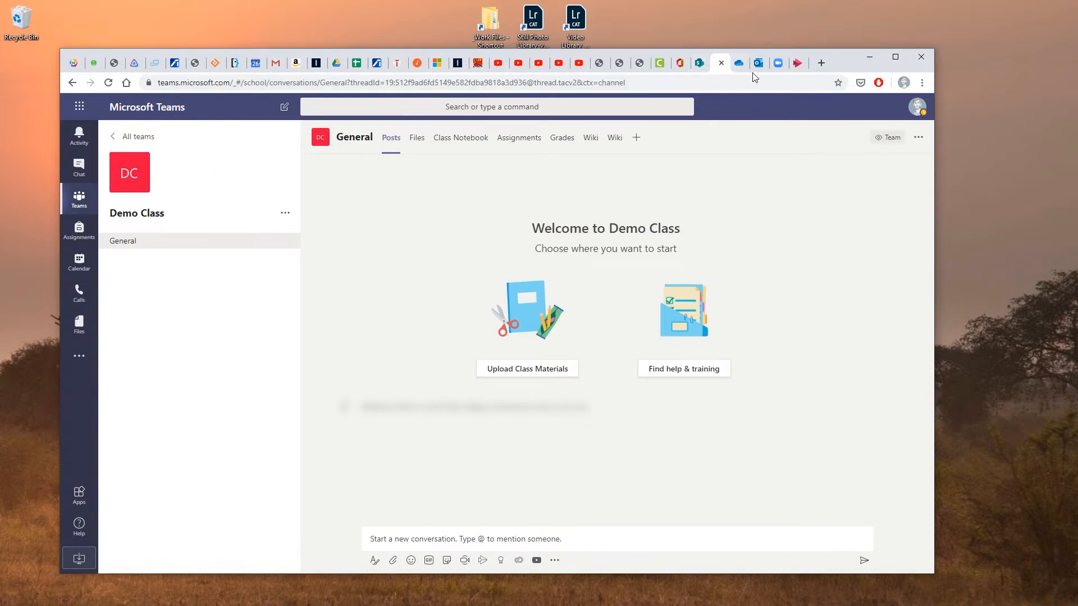
- Switch to Microsoft Stream and, starting from its home page, open your own videos
{"action": "left_click", "coordinate": [798, 65]}
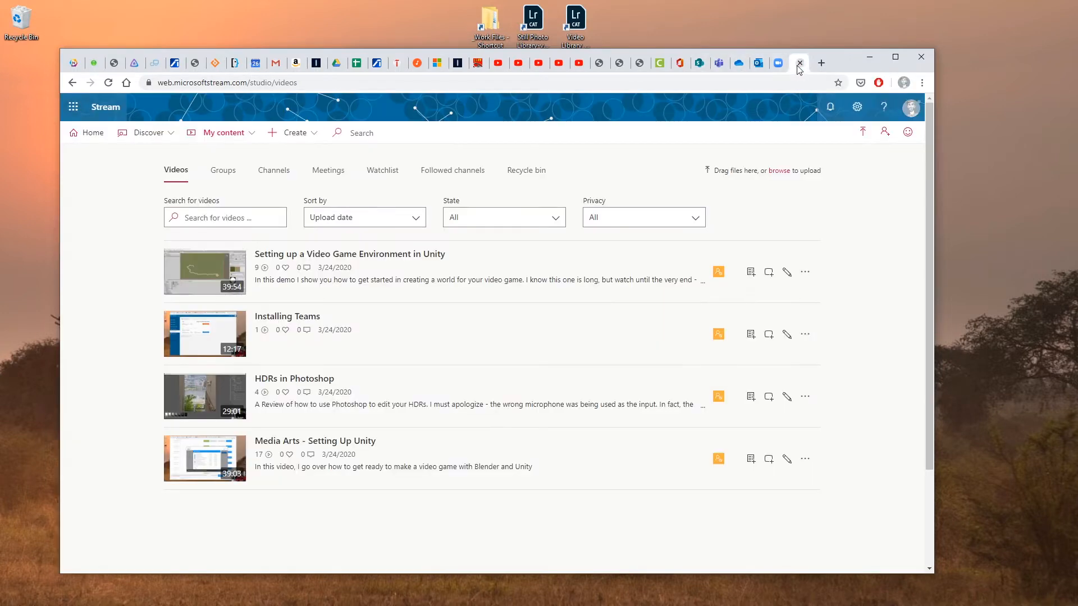
{"action": "left_click", "coordinate": [93, 133]}
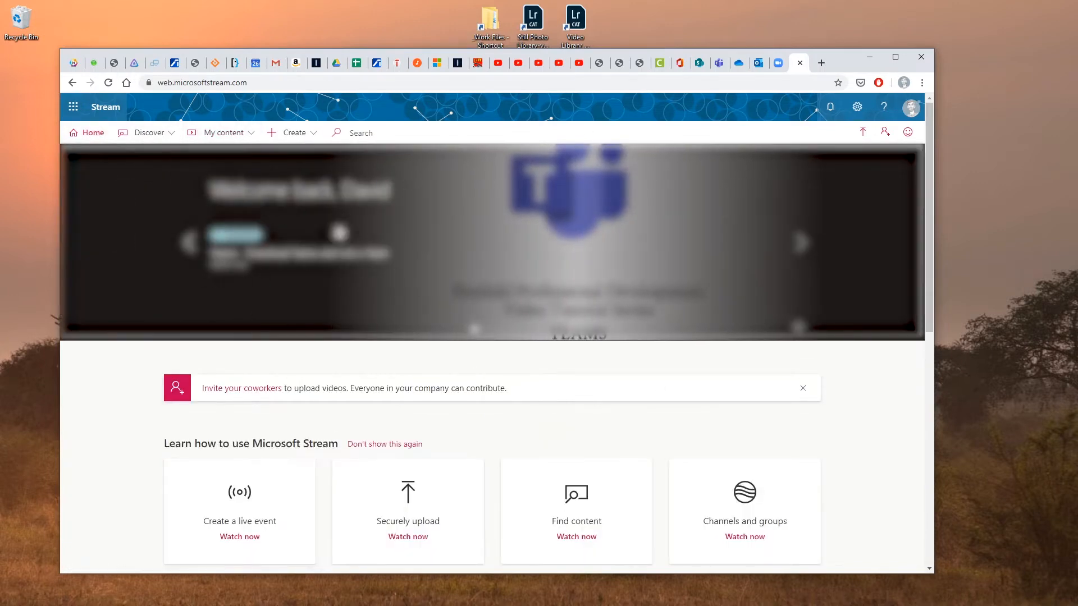
{"action": "left_click", "coordinate": [225, 138]}
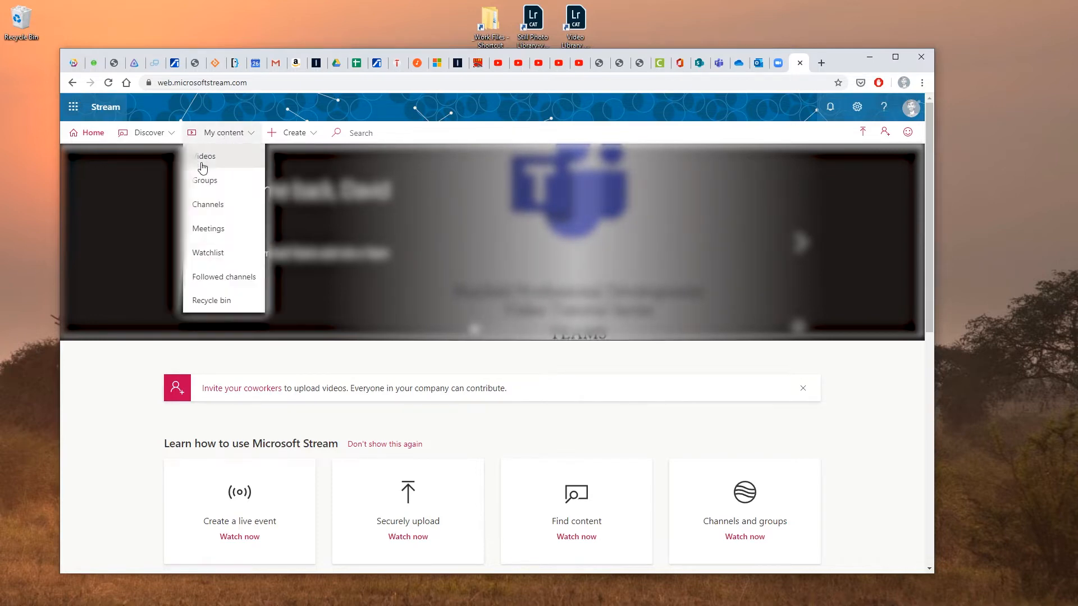
{"action": "left_click", "coordinate": [212, 161]}
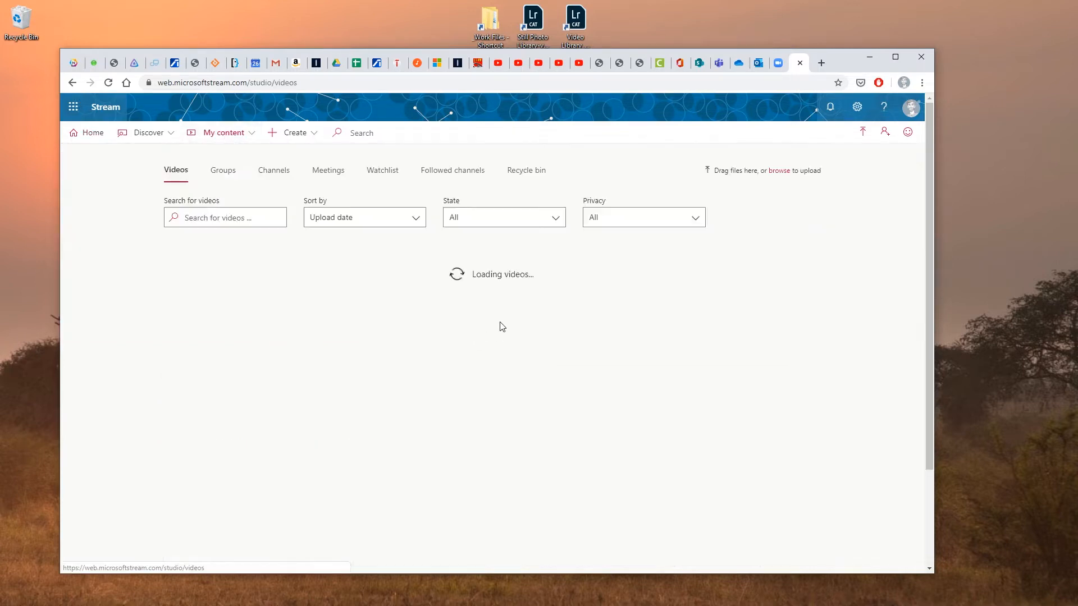
- Open your Stream groups and look through them for the ones that match the Teams classes, including Demo Class
{"action": "left_click", "coordinate": [218, 134]}
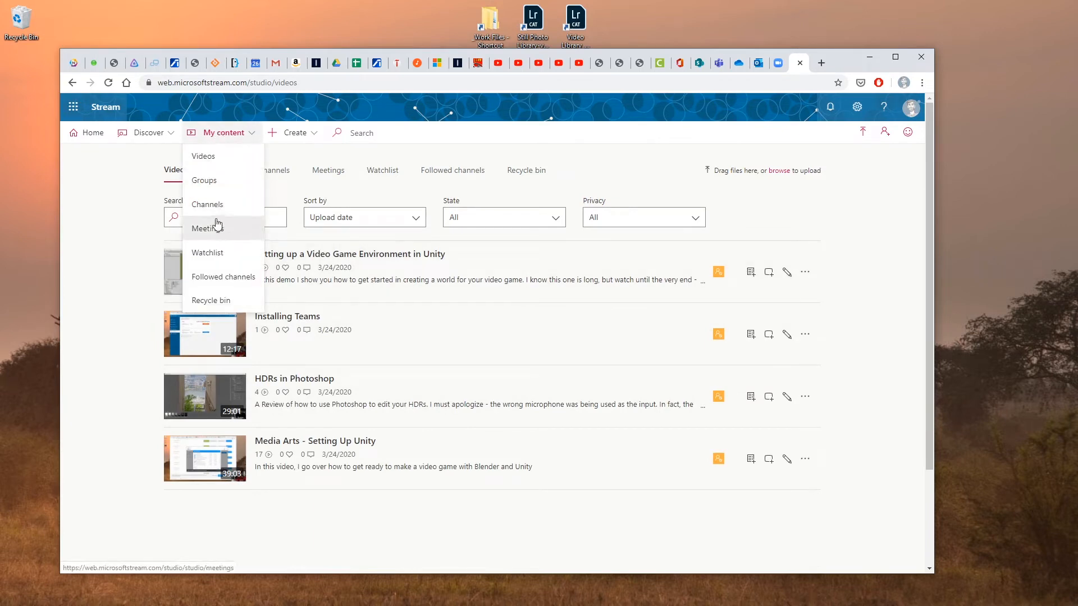
{"action": "left_click", "coordinate": [212, 185]}
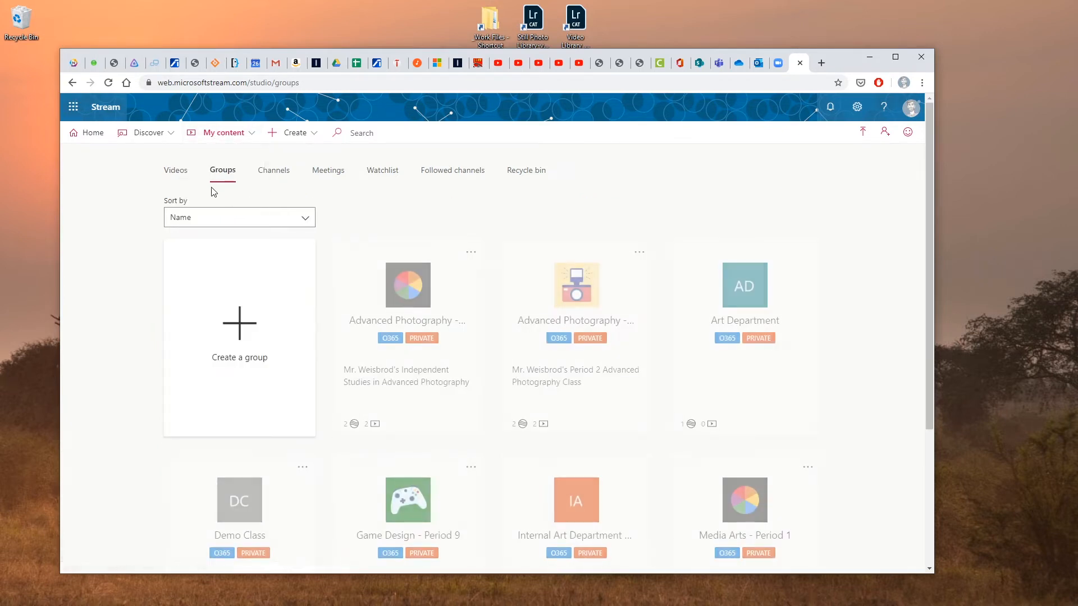
{"action": "scroll", "coordinate": [509, 350], "scroll_direction": "down", "scroll_amount": 3}
{"action": "scroll", "coordinate": [449, 315], "scroll_direction": "up", "scroll_amount": 3}
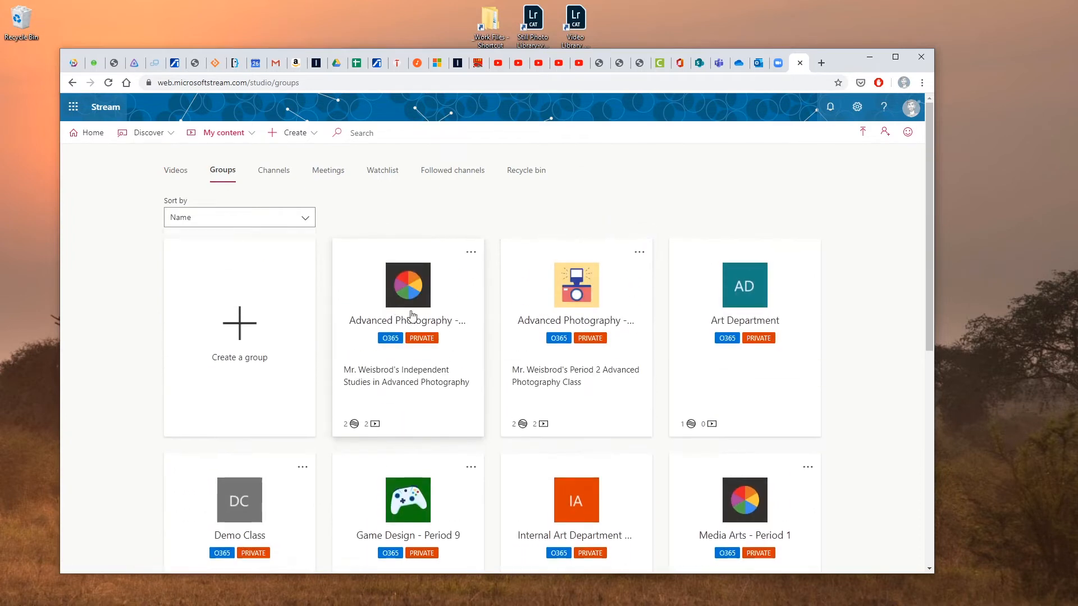
{"action": "scroll", "coordinate": [716, 269], "scroll_direction": "down", "scroll_amount": 5}
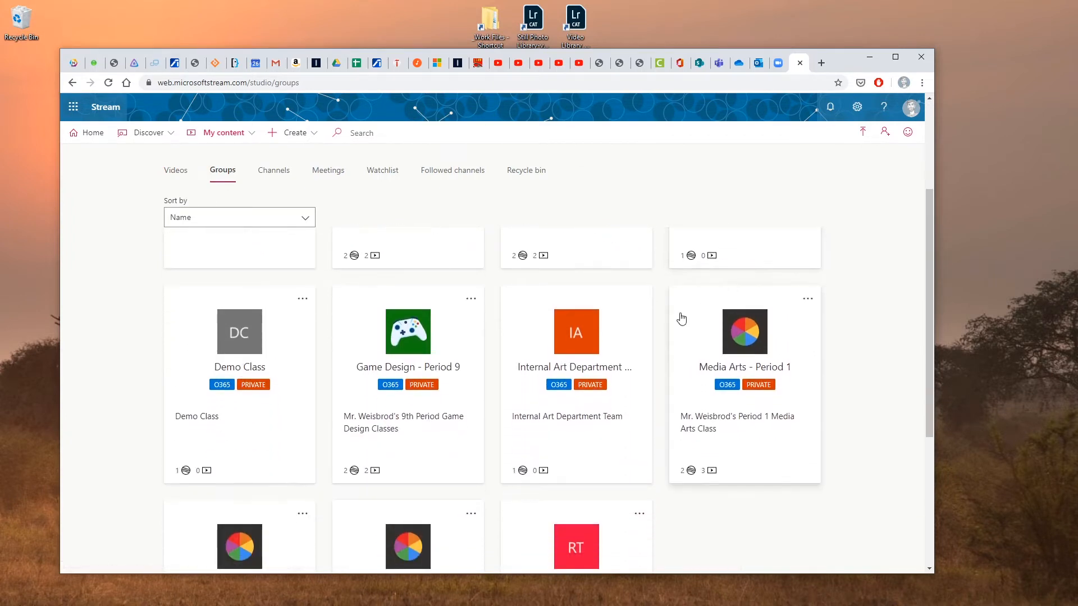
{"action": "scroll", "coordinate": [561, 498], "scroll_direction": "up", "scroll_amount": 5}
{"action": "scroll", "coordinate": [604, 416], "scroll_direction": "down", "scroll_amount": 2}
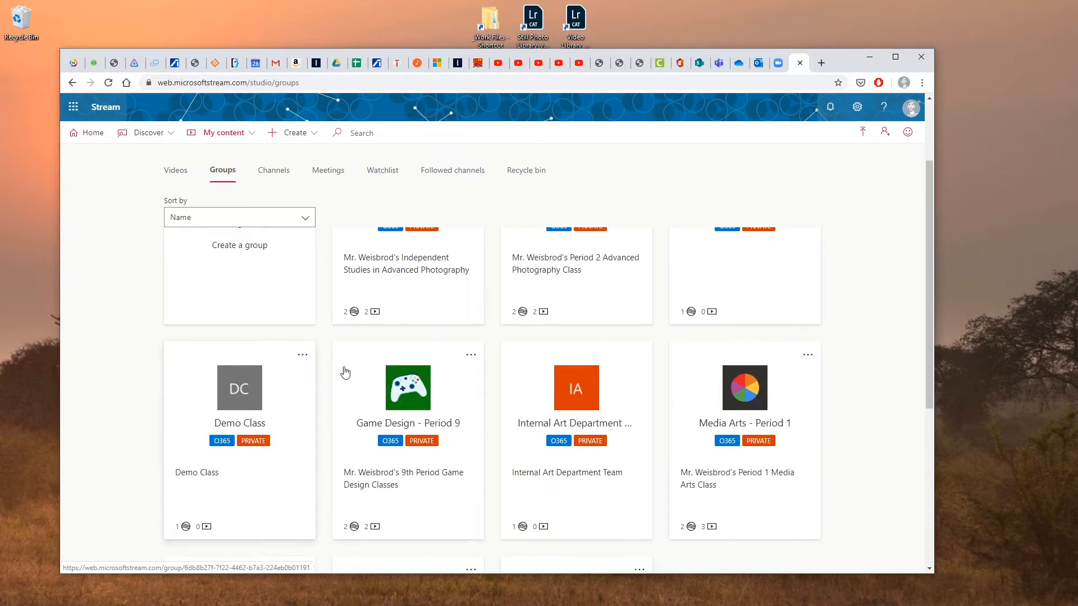
{"action": "scroll", "coordinate": [321, 368], "scroll_direction": "up", "scroll_amount": 2}
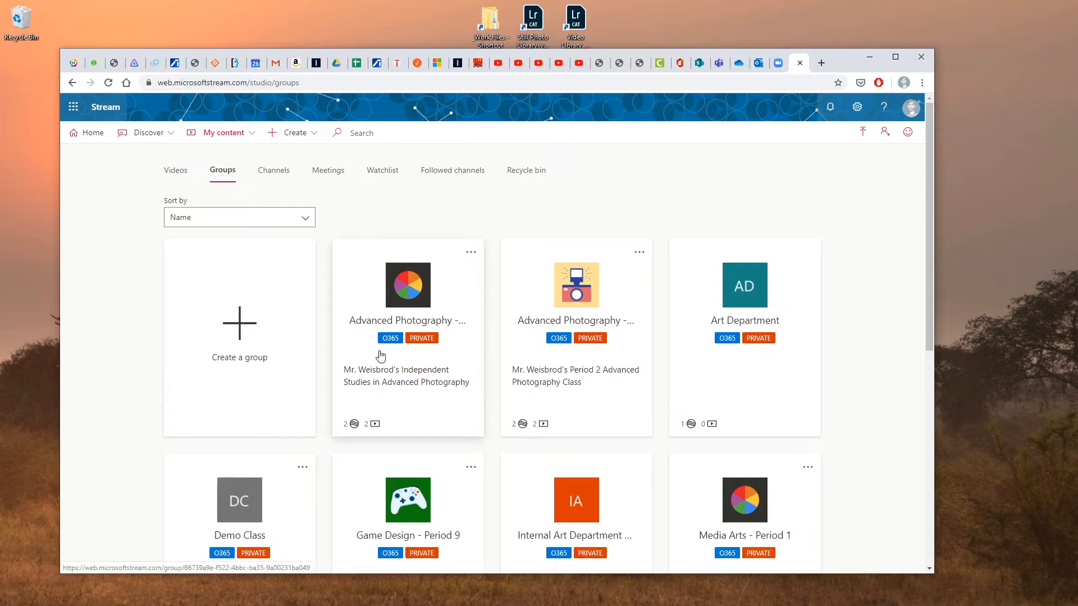
- Open the Advanced Photography - Independent Studies group and examine its highlights, channels and videos
{"action": "left_click", "coordinate": [381, 296]}
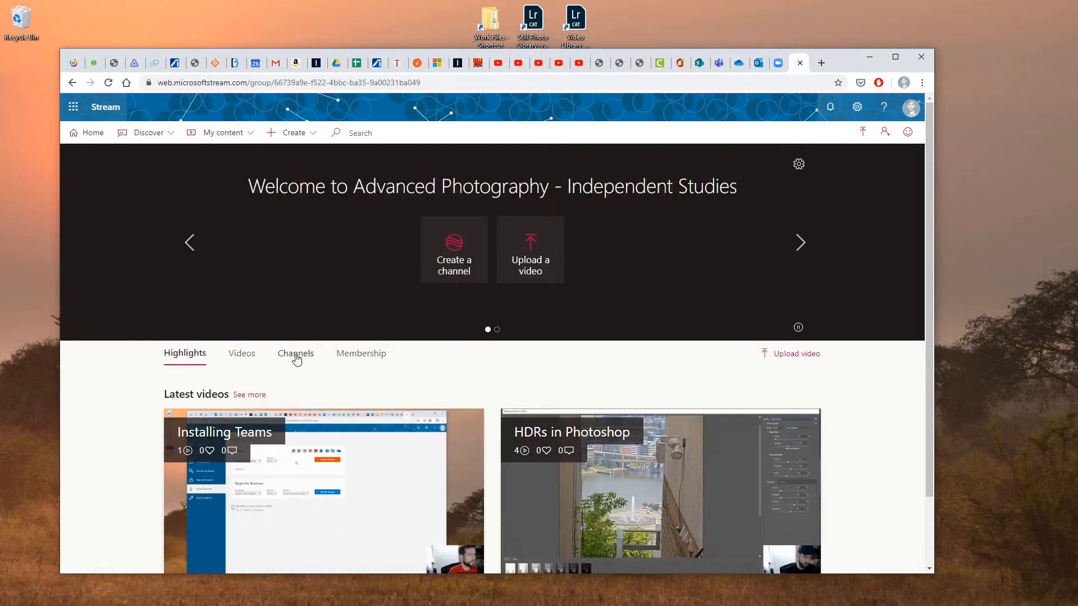
{"action": "scroll", "coordinate": [415, 506], "scroll_direction": "down", "scroll_amount": 2}
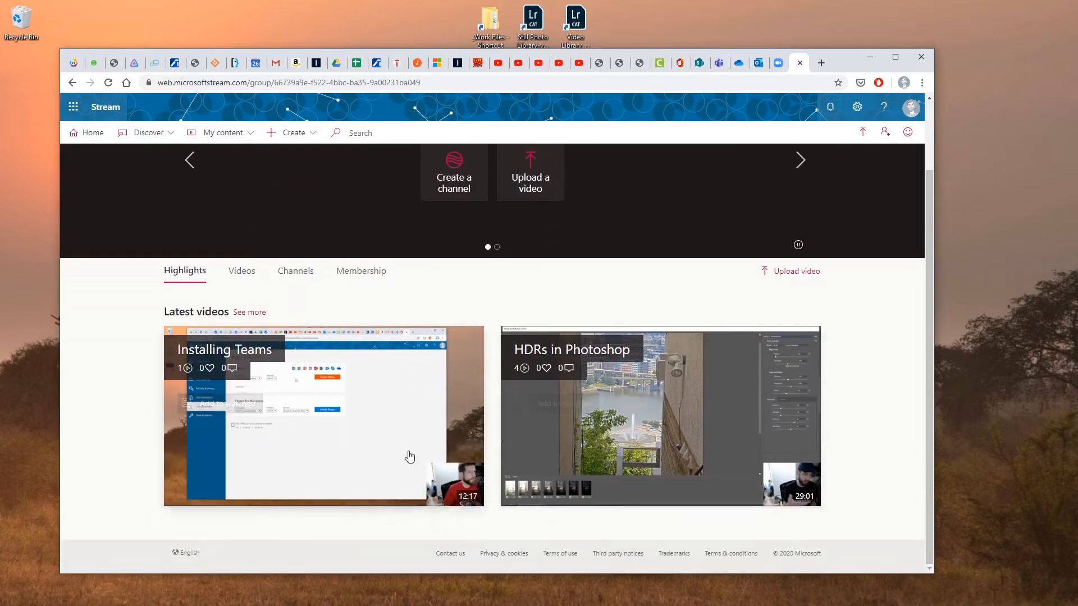
{"action": "scroll", "coordinate": [587, 377], "scroll_direction": "up", "scroll_amount": 2}
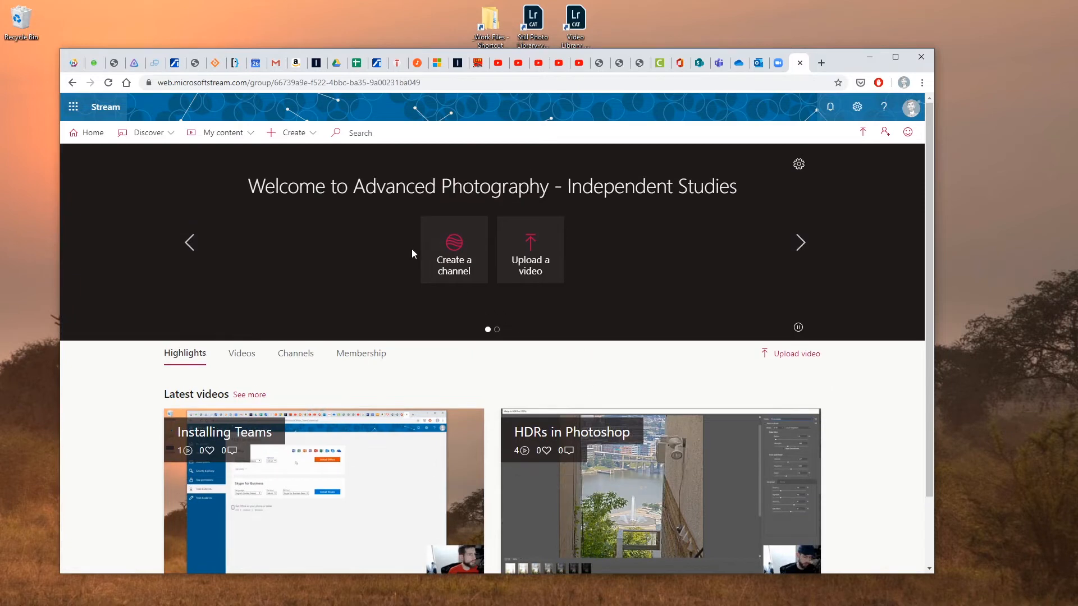
{"action": "left_click", "coordinate": [287, 355]}
{"action": "left_click", "coordinate": [243, 358]}
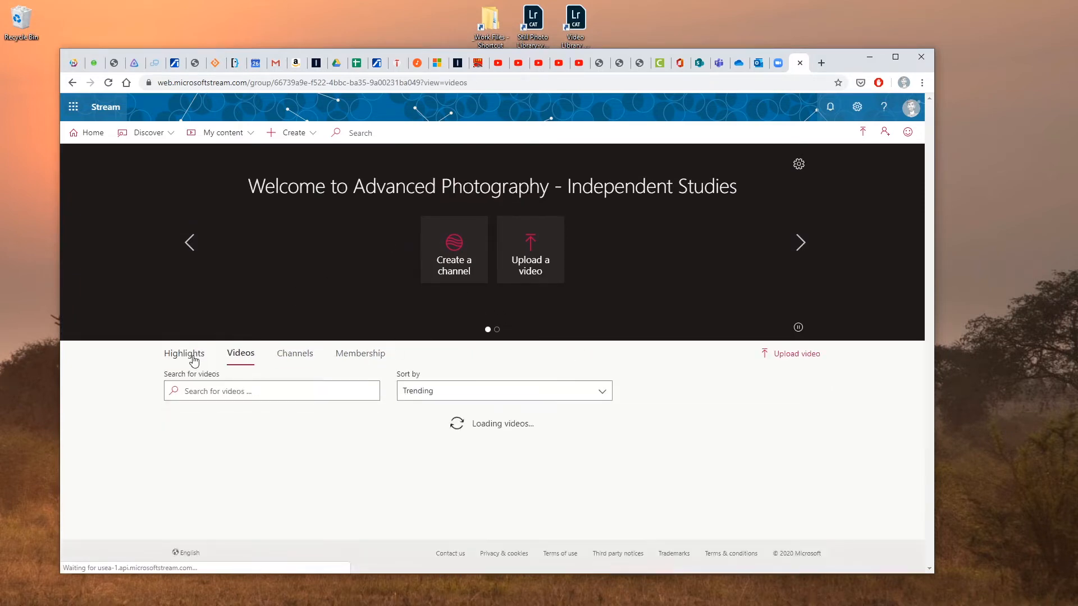
- Look over the video list of the Advanced Photography - Independent Studies group and view its channels again
{"action": "scroll", "coordinate": [314, 337], "scroll_direction": "down", "scroll_amount": 2}
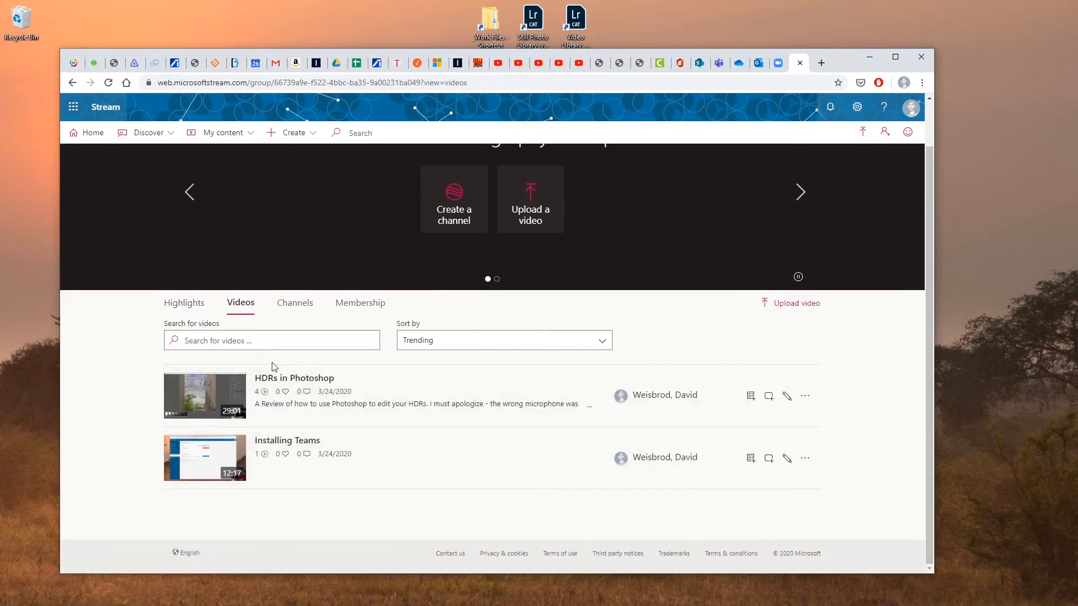
{"action": "left_click", "coordinate": [292, 303]}
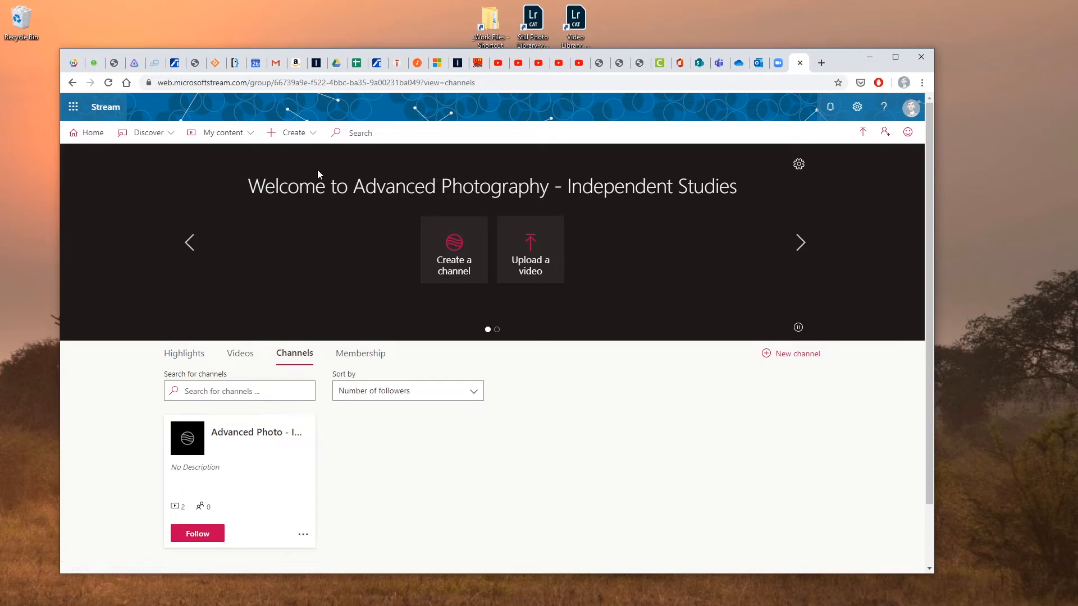
- Return to your Stream groups, open the Demo Class group and look at its highlights, videos and channels
{"action": "left_click", "coordinate": [219, 132]}
{"action": "left_click", "coordinate": [209, 176]}
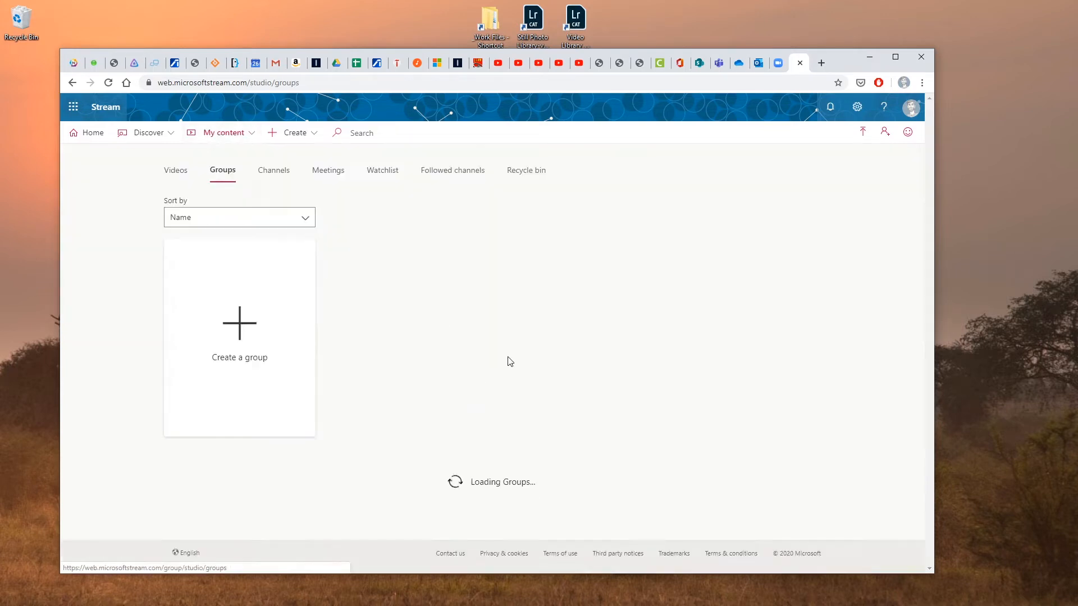
{"action": "left_click", "coordinate": [252, 343]}
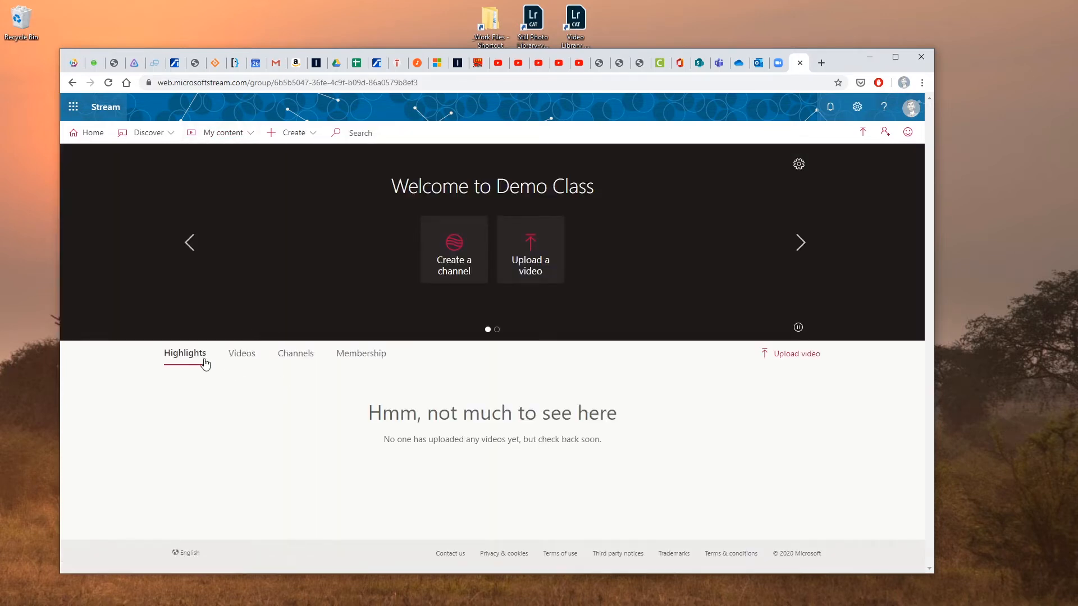
{"action": "left_click", "coordinate": [256, 358]}
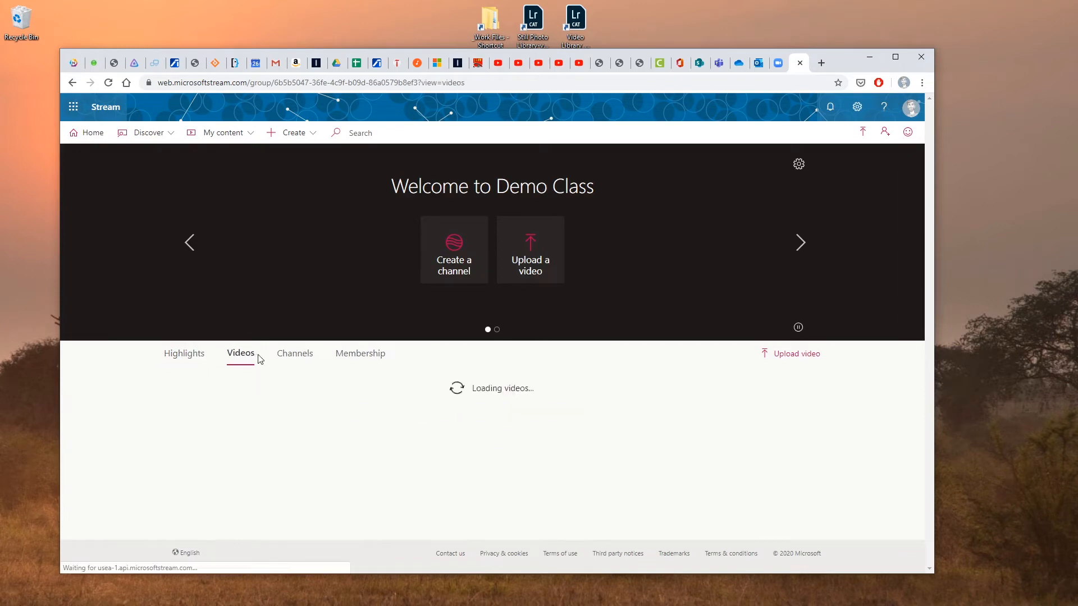
{"action": "left_click", "coordinate": [292, 358]}
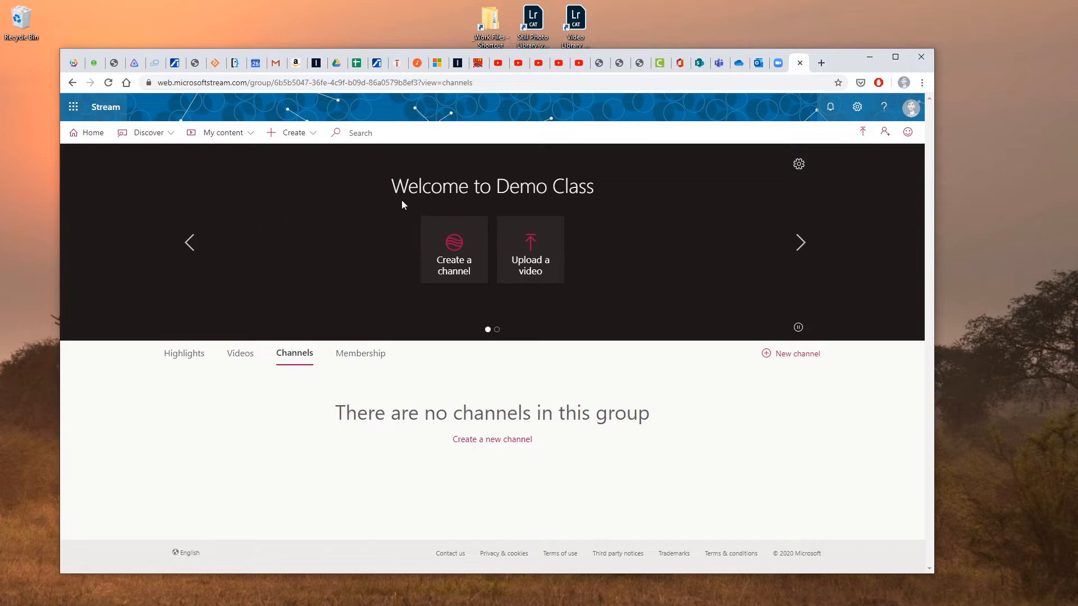
- Compare the Demo Class team in Microsoft Teams with its Stream group, and view the group's channels again
{"action": "left_click", "coordinate": [718, 63]}
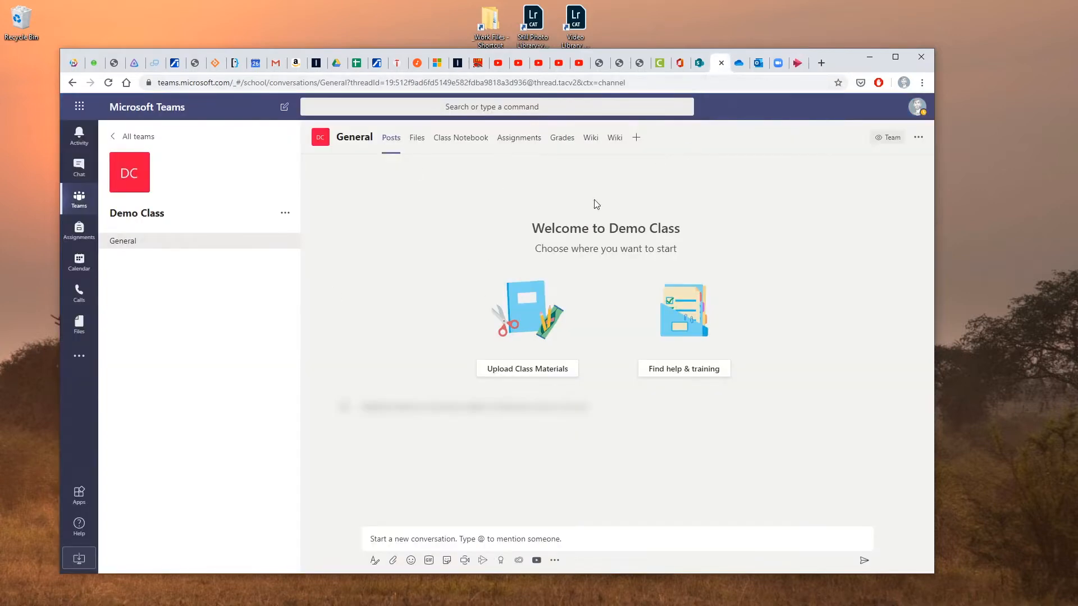
{"action": "left_click", "coordinate": [788, 60]}
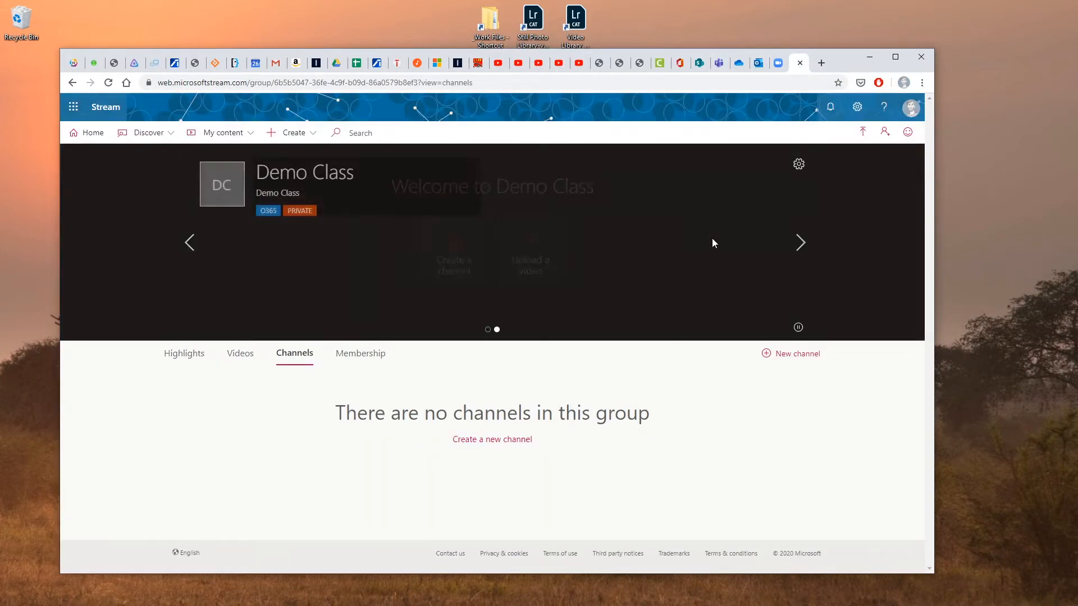
{"action": "left_click", "coordinate": [187, 350]}
{"action": "left_click", "coordinate": [297, 353]}
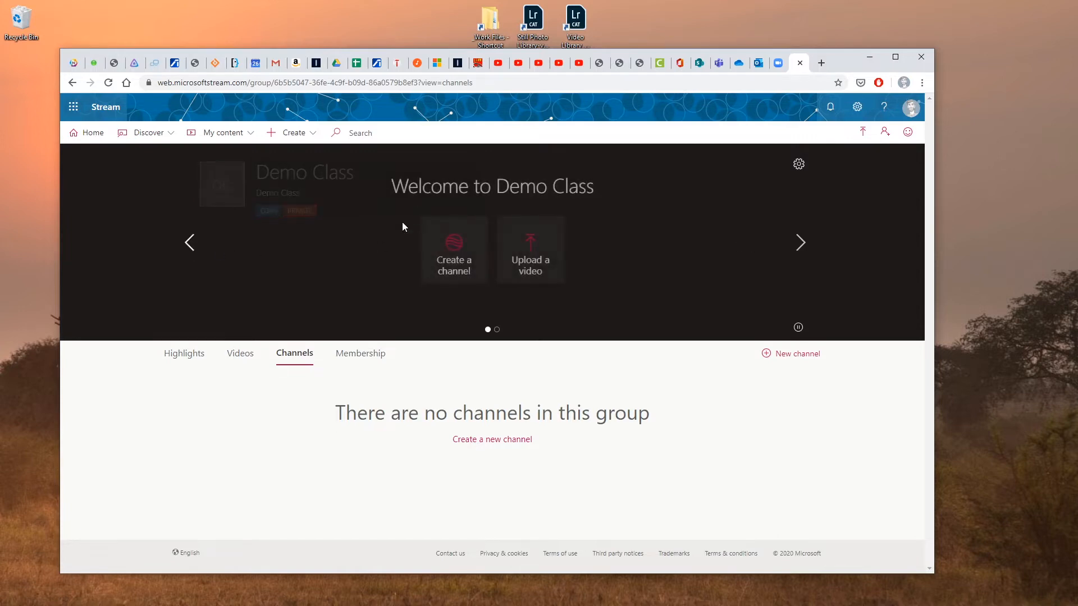
- Create a group channel named "Demo Class Channel" in the Demo Class Stream group and check it in the group's channels
{"action": "left_click", "coordinate": [454, 258]}
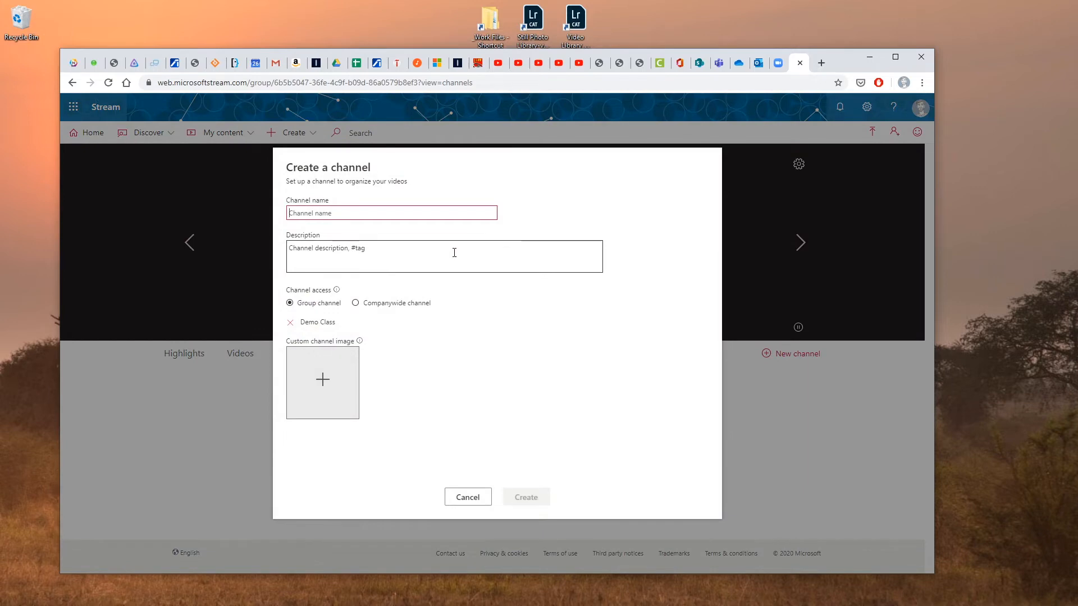
{"action": "type", "text": "Demo"}
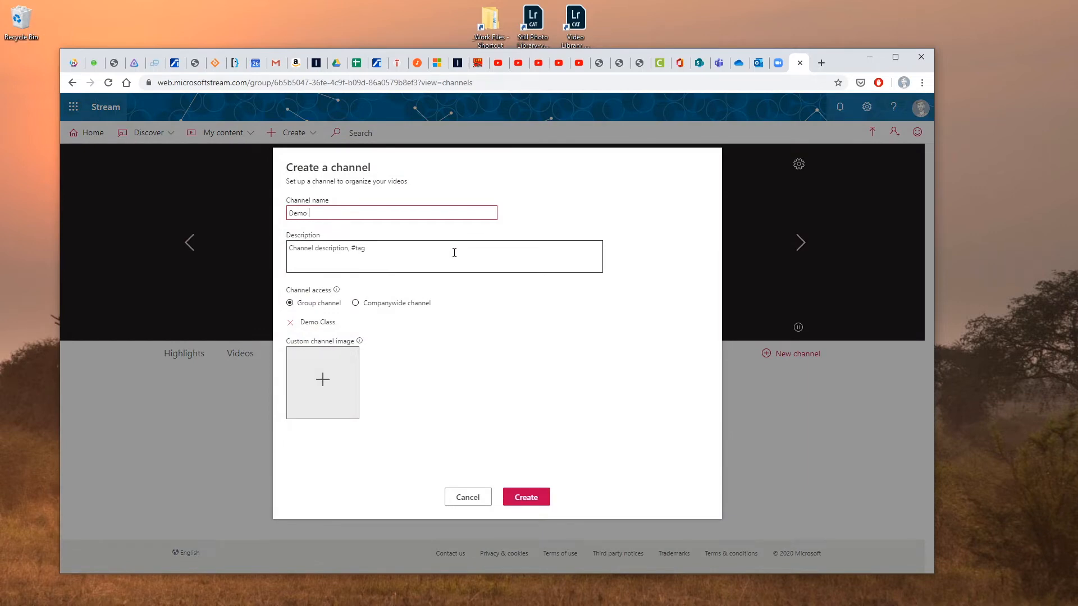
{"action": "type", "text": " Cla"}
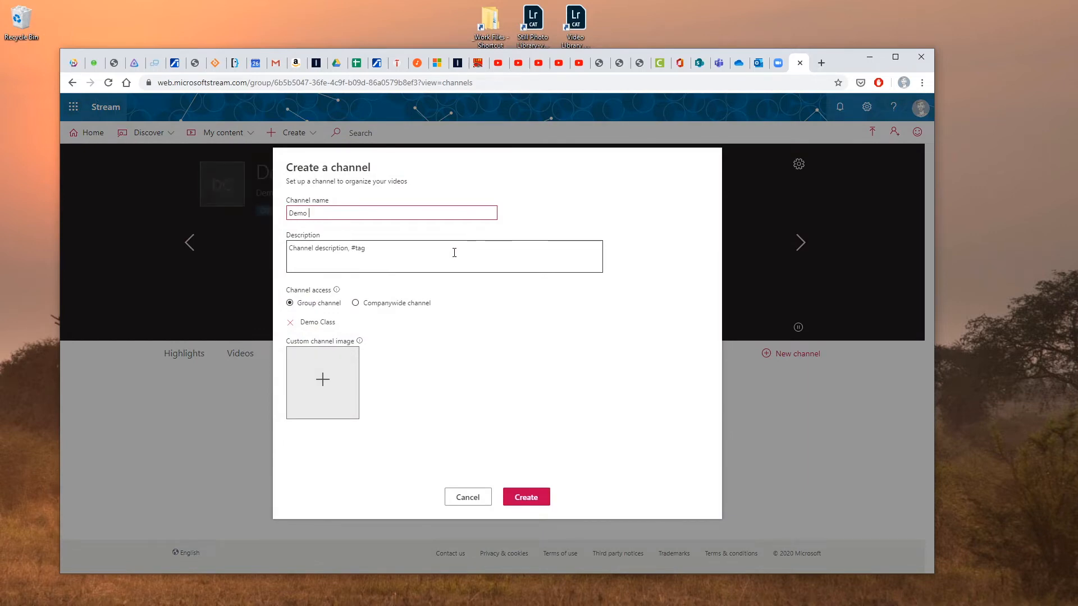
{"action": "type", "text": "ss Vi"}
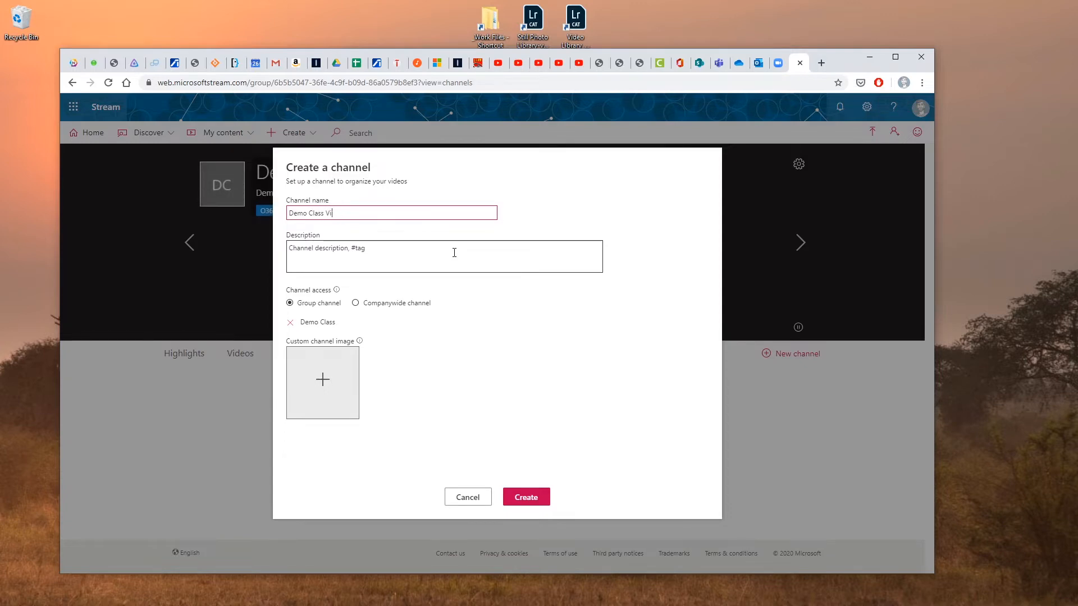
{"action": "key", "text": "BackSpace"}
{"action": "key", "text": "BackSpace"}
{"action": "type", "text": "Channel"}
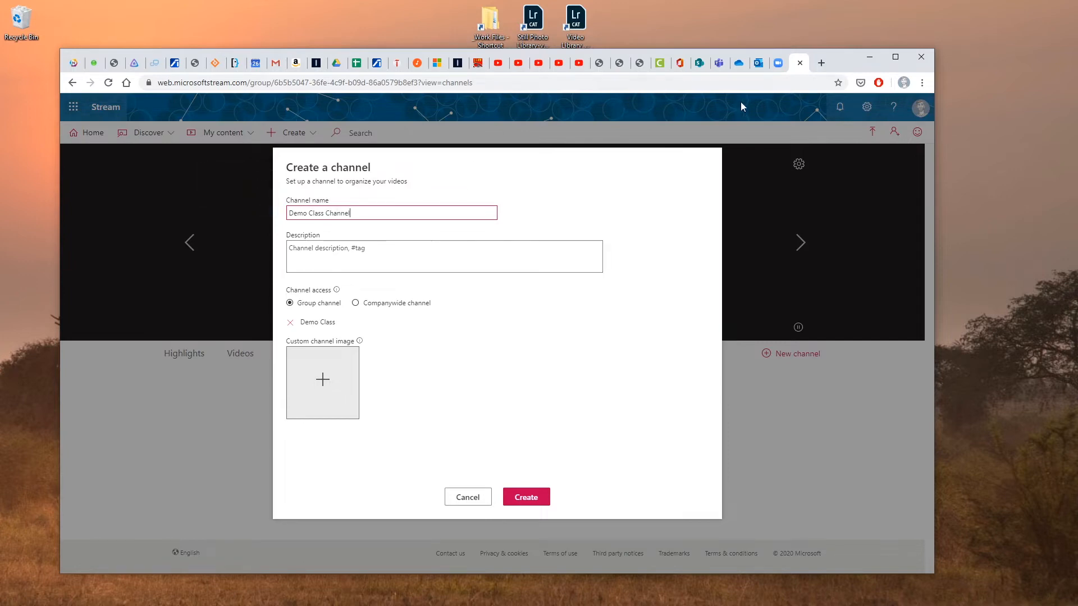
{"action": "left_click", "coordinate": [716, 68]}
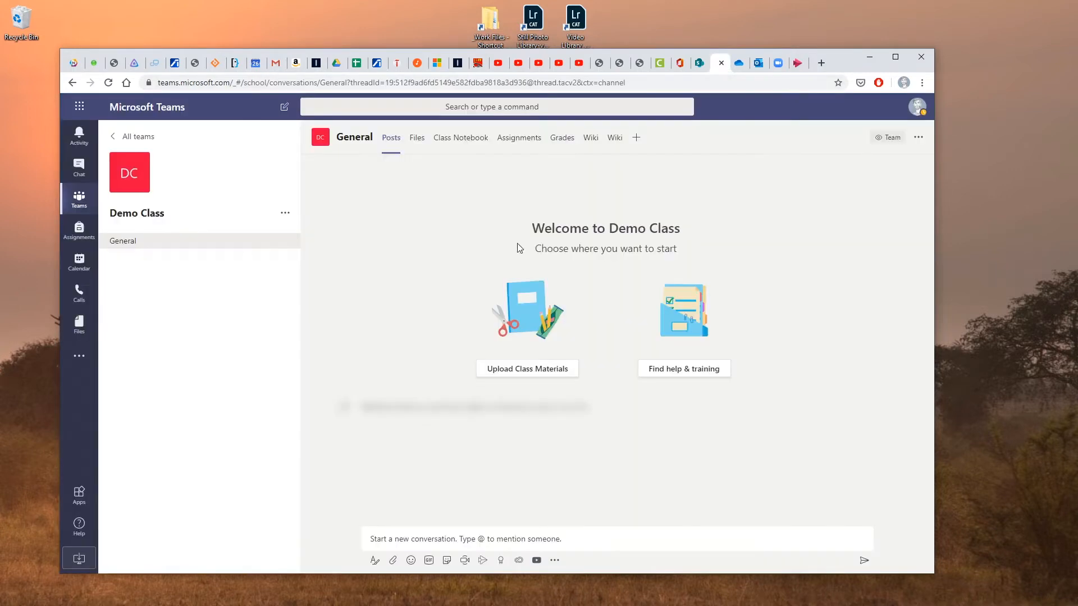
{"action": "left_click", "coordinate": [809, 59]}
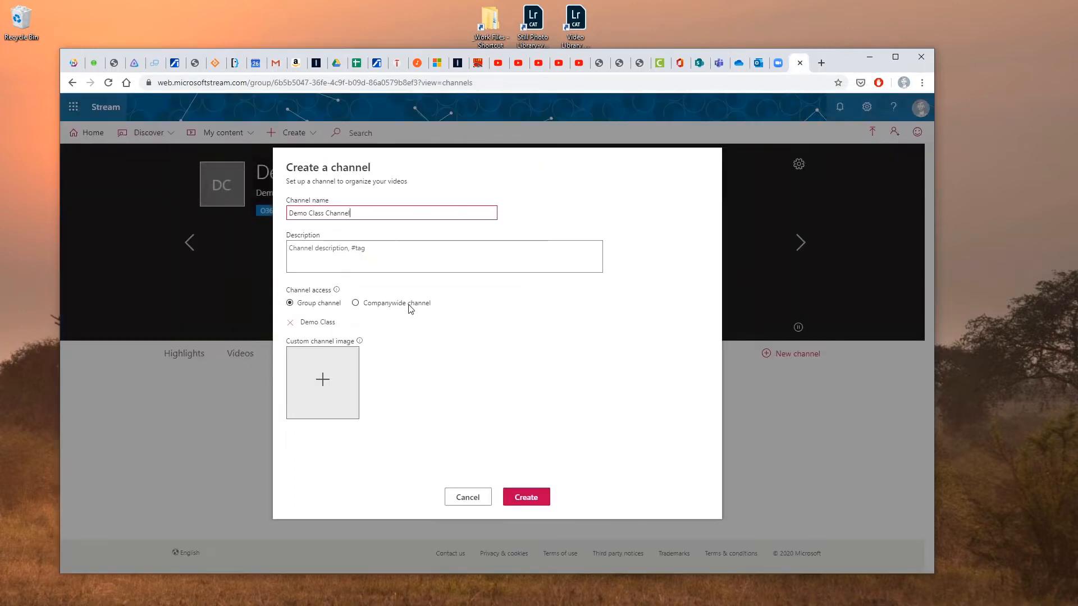
{"action": "left_click", "coordinate": [539, 496]}
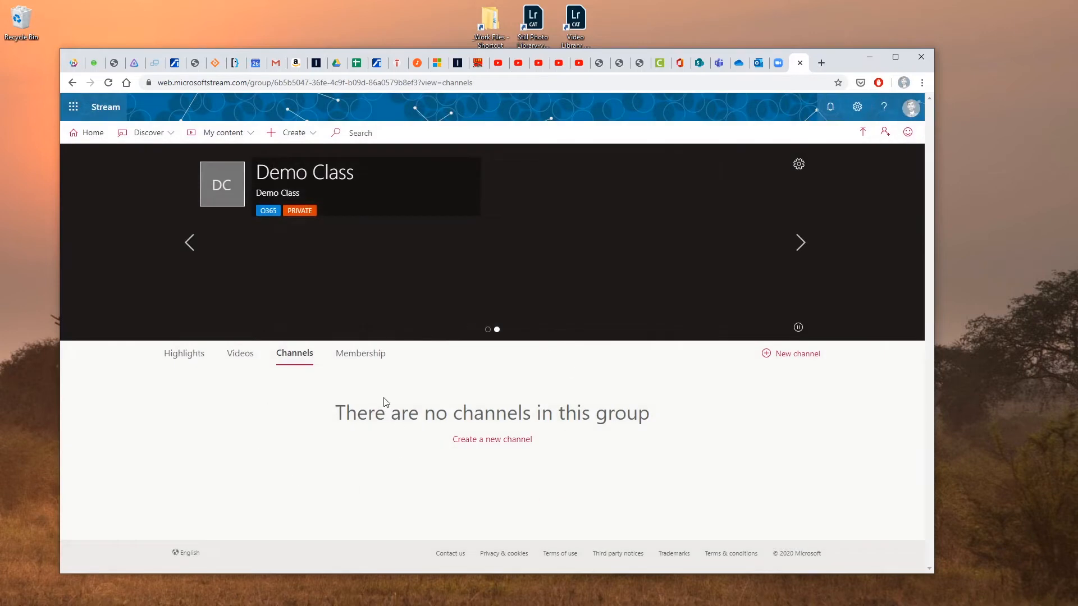
{"action": "left_click", "coordinate": [187, 357]}
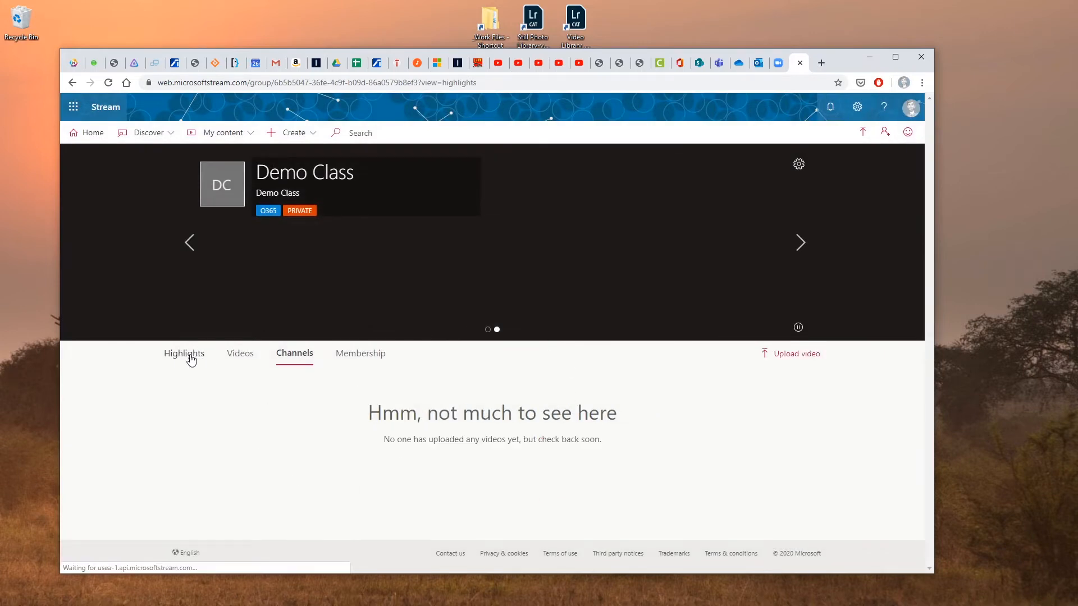
{"action": "left_click", "coordinate": [299, 357]}
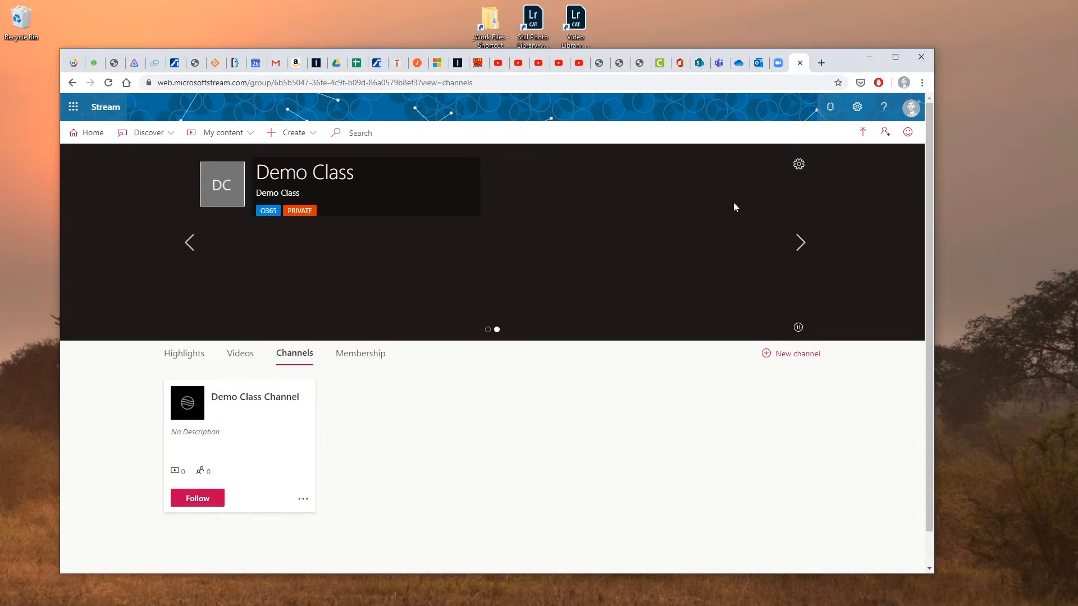
- From your Stream groups, reopen Advanced Photography - Independent Studies and look at its channel for comparison
{"action": "left_click", "coordinate": [204, 133]}
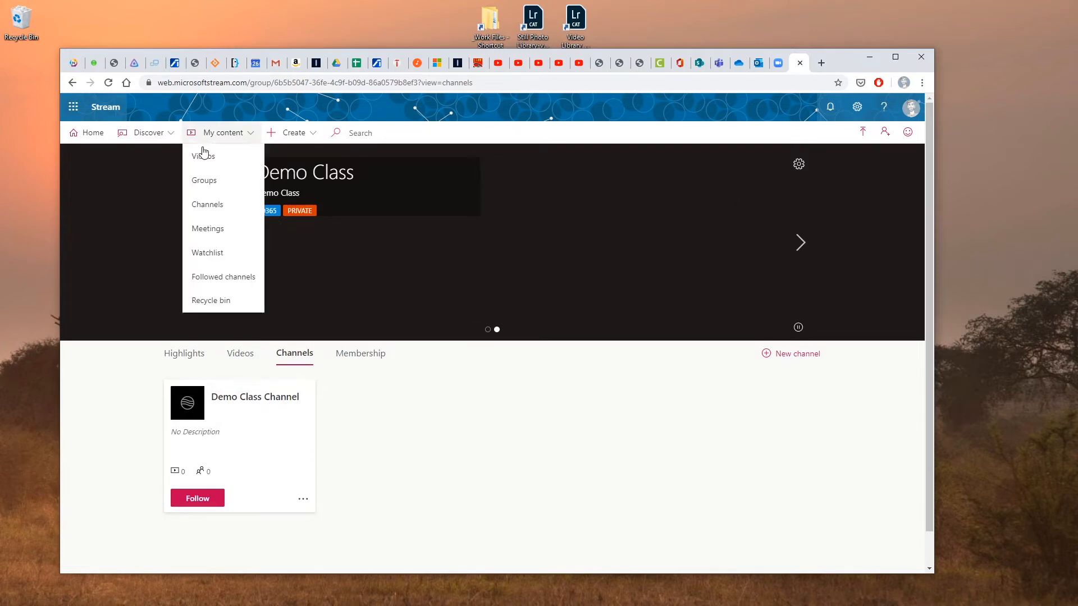
{"action": "left_click", "coordinate": [208, 179]}
{"action": "left_click", "coordinate": [436, 298]}
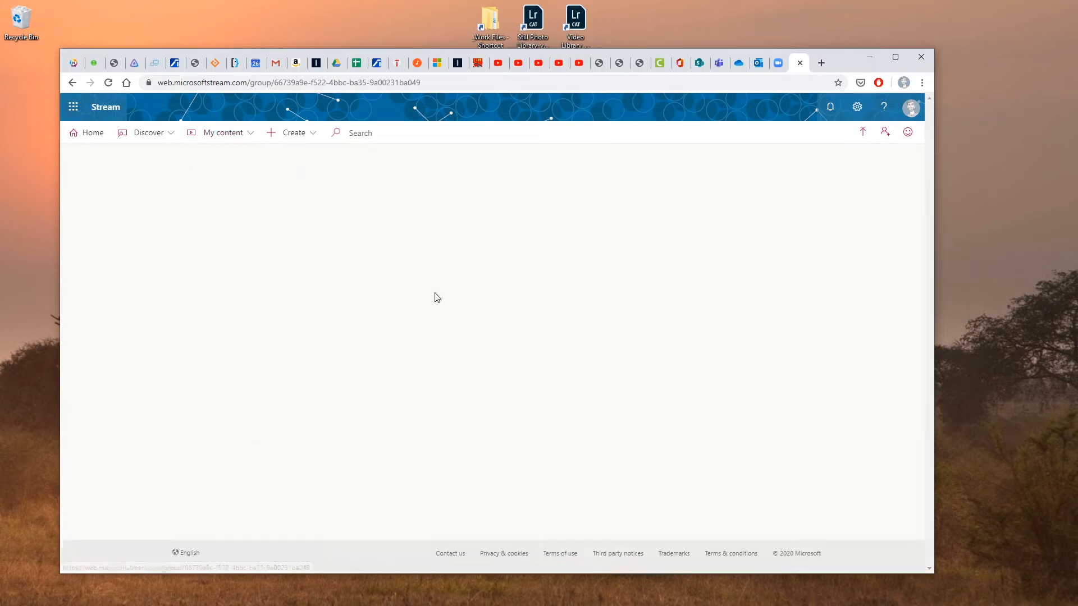
{"action": "scroll", "coordinate": [363, 390], "scroll_direction": "down", "scroll_amount": 1}
{"action": "left_click", "coordinate": [301, 298]}
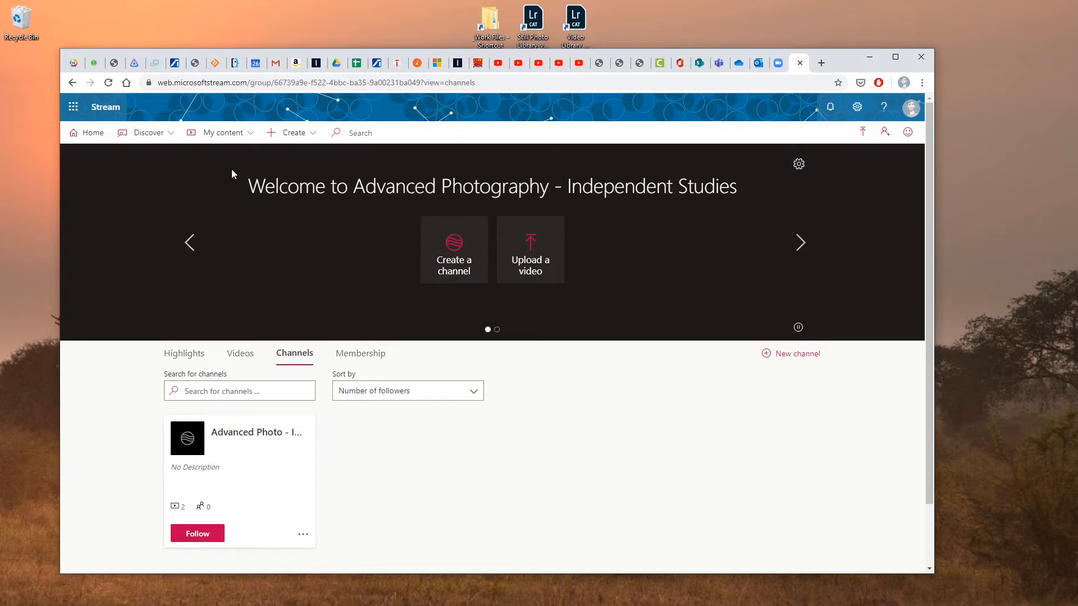
- Examine the channels and videos of the Advanced Photography - Period 2 group, and open the list of your own Stream channels
{"action": "left_click", "coordinate": [232, 138]}
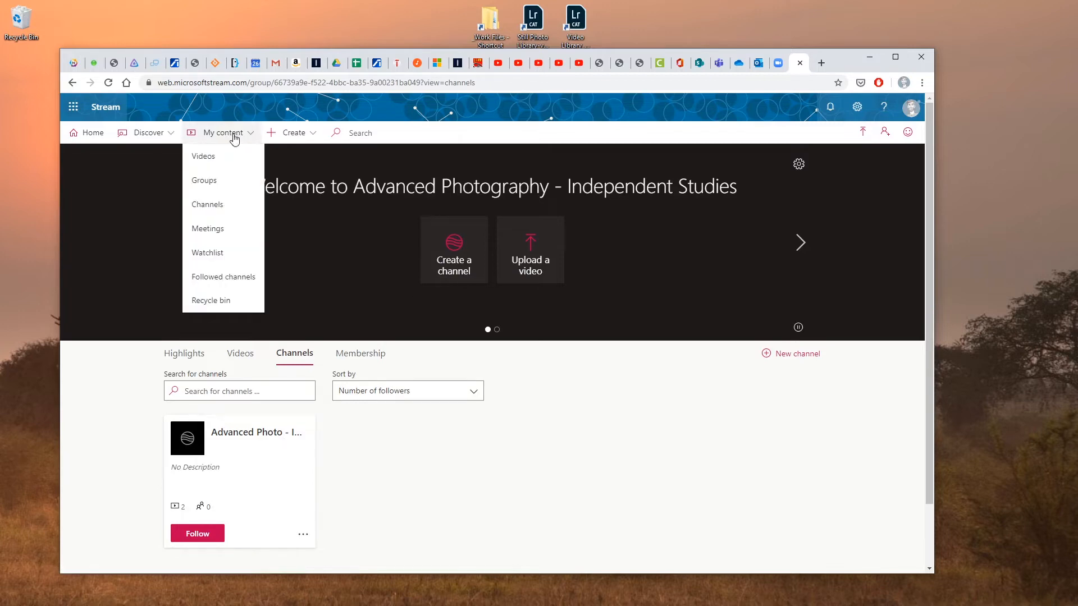
{"action": "left_click", "coordinate": [231, 182]}
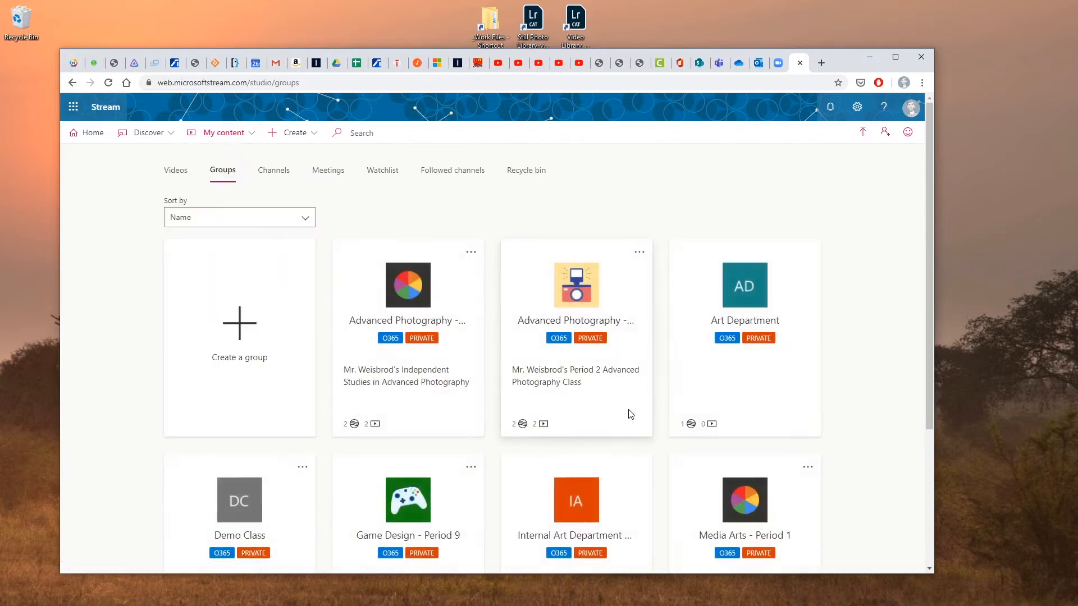
{"action": "left_click", "coordinate": [575, 303]}
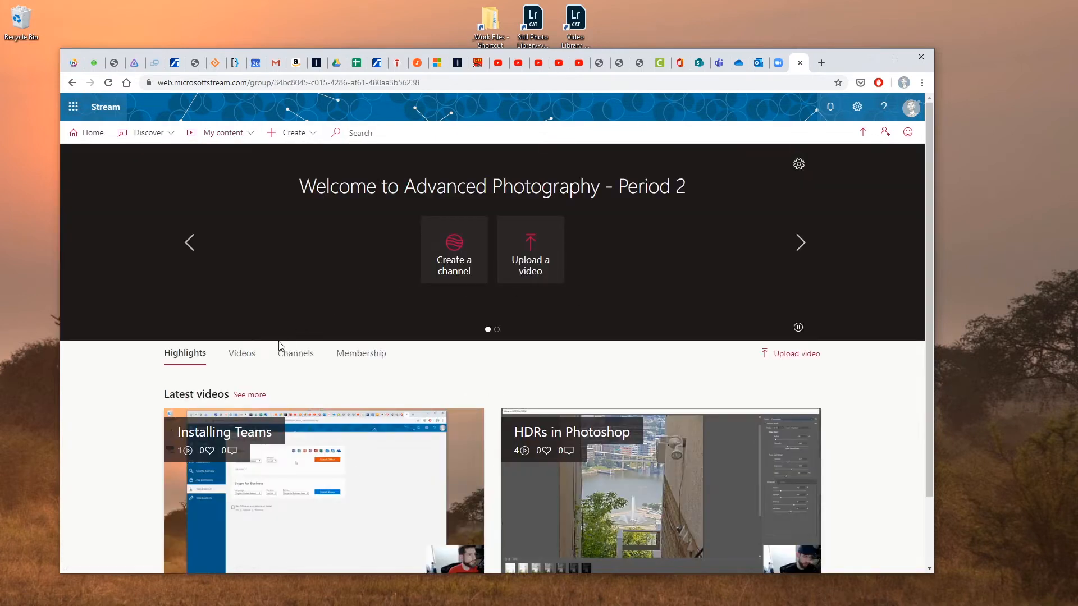
{"action": "left_click", "coordinate": [285, 355]}
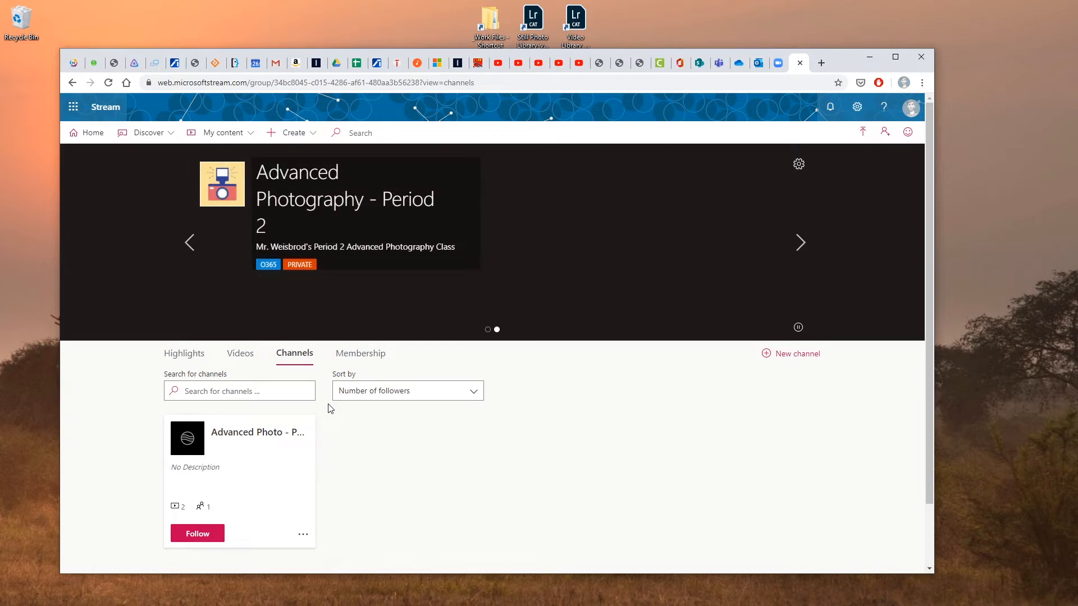
{"action": "left_click", "coordinate": [234, 358]}
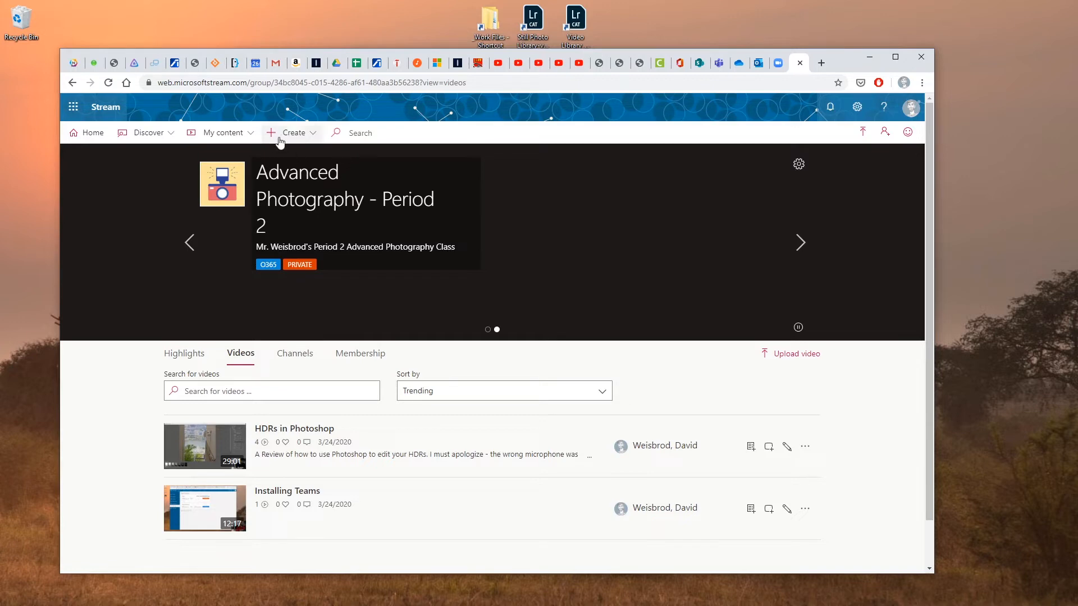
{"action": "left_click", "coordinate": [227, 133]}
{"action": "left_click", "coordinate": [218, 206]}
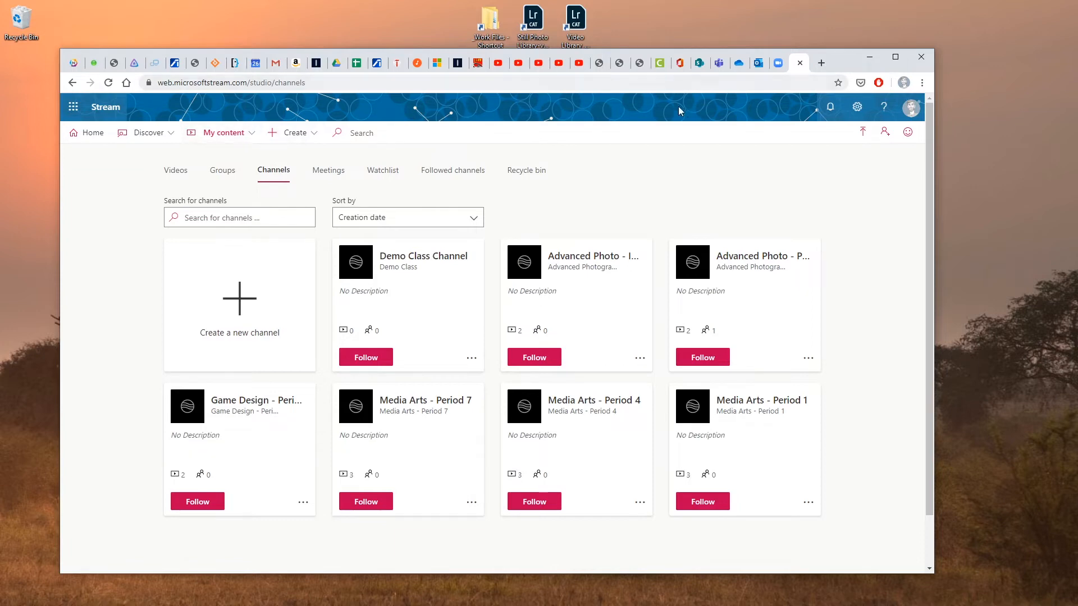
- In Microsoft Teams, start a Stream tab in the Demo Class team's General channel and link it to Demo Class Channel
{"action": "left_click", "coordinate": [720, 64]}
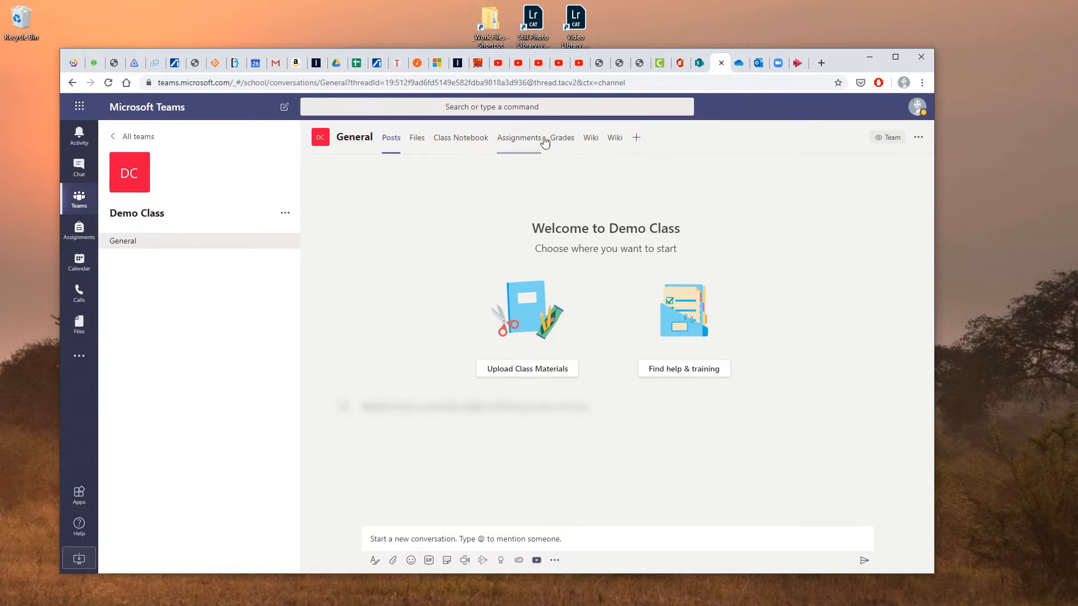
{"action": "left_click", "coordinate": [636, 138]}
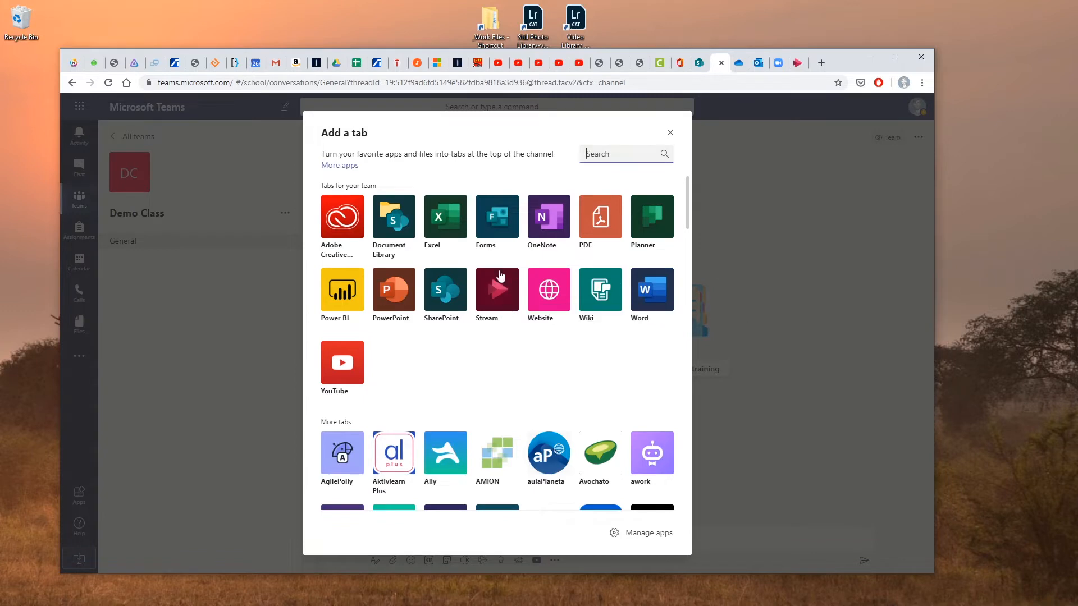
{"action": "left_click", "coordinate": [497, 283]}
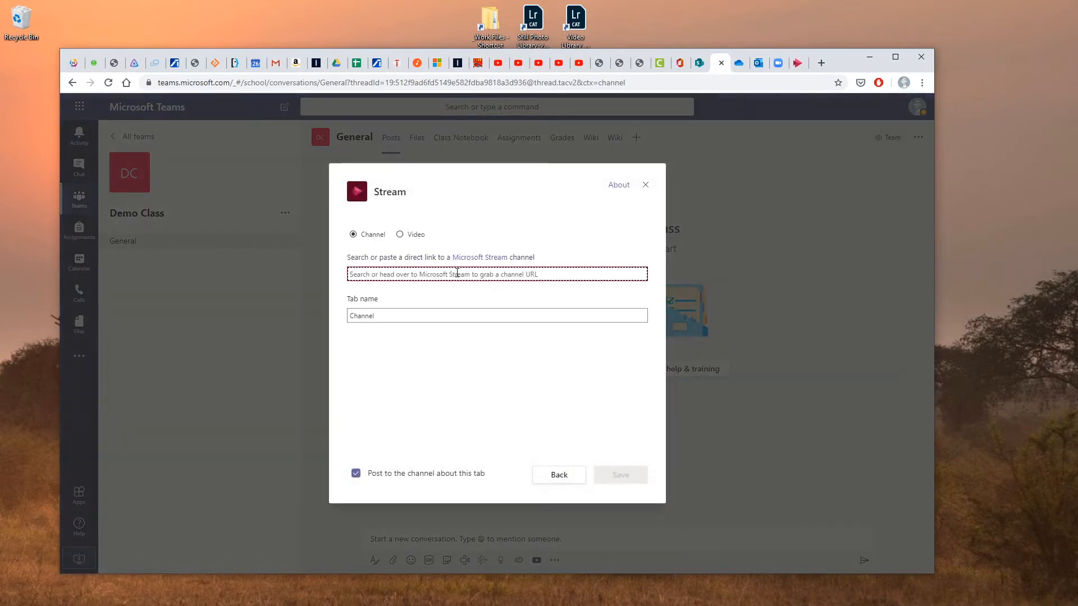
{"action": "type", "text": "Demo"}
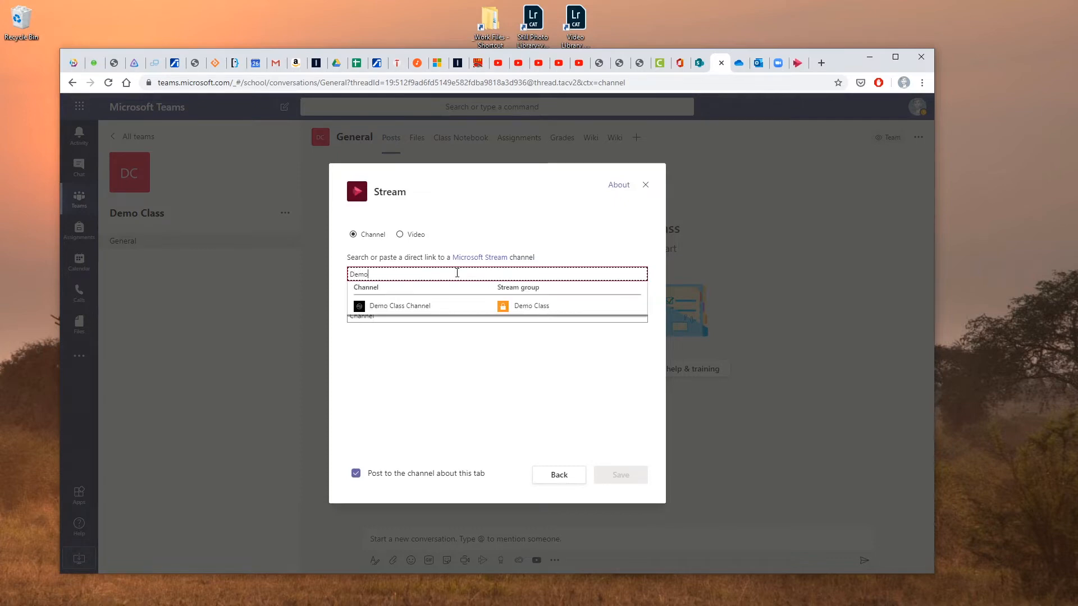
{"action": "left_click", "coordinate": [418, 307]}
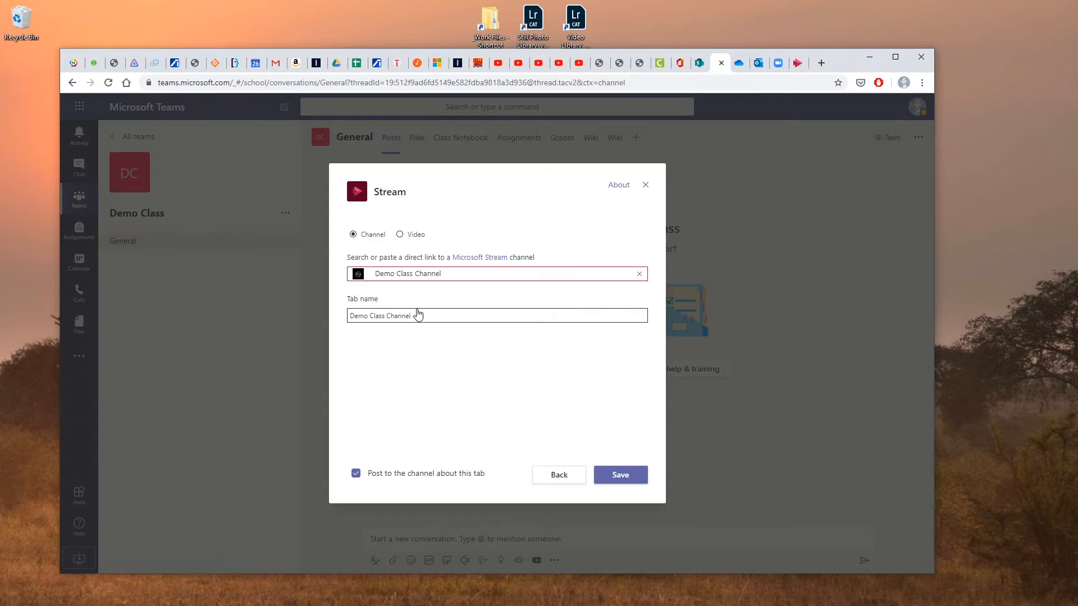
{"action": "left_click", "coordinate": [639, 274]}
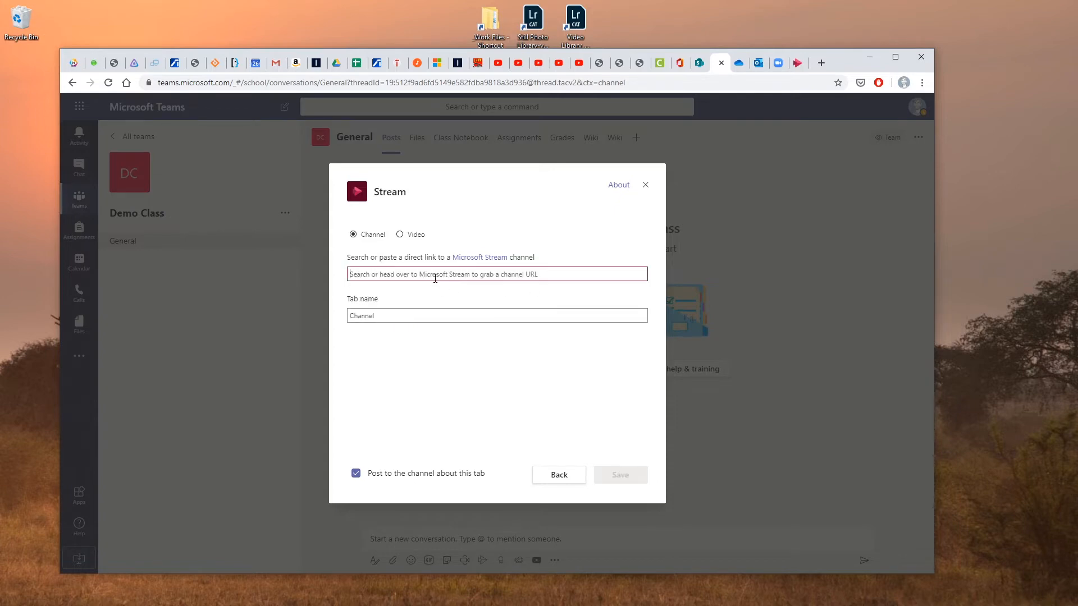
{"action": "type", "text": "Demo"}
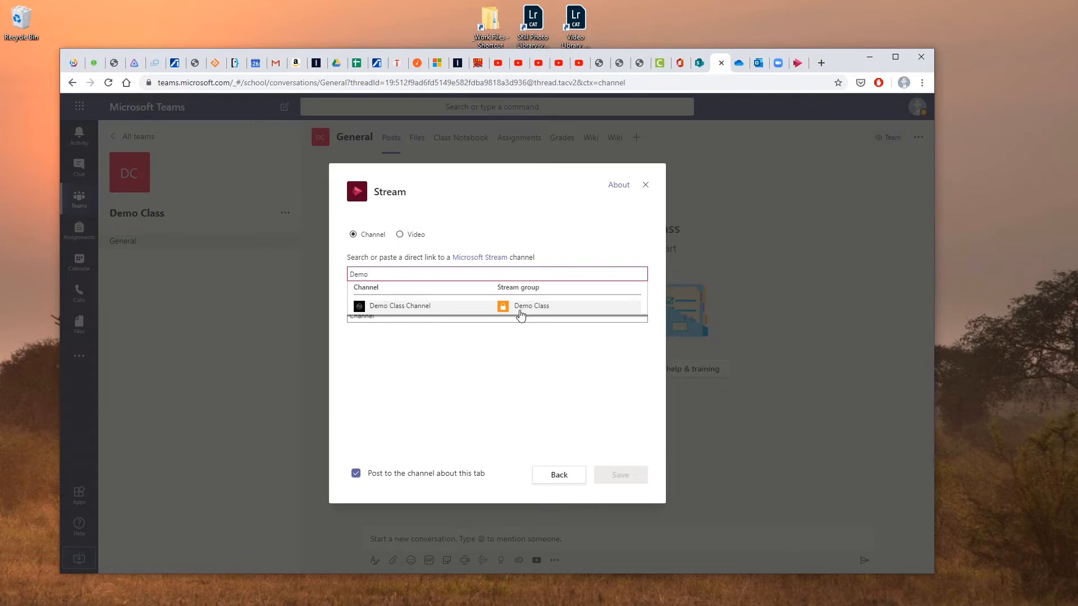
{"action": "left_click", "coordinate": [521, 314]}
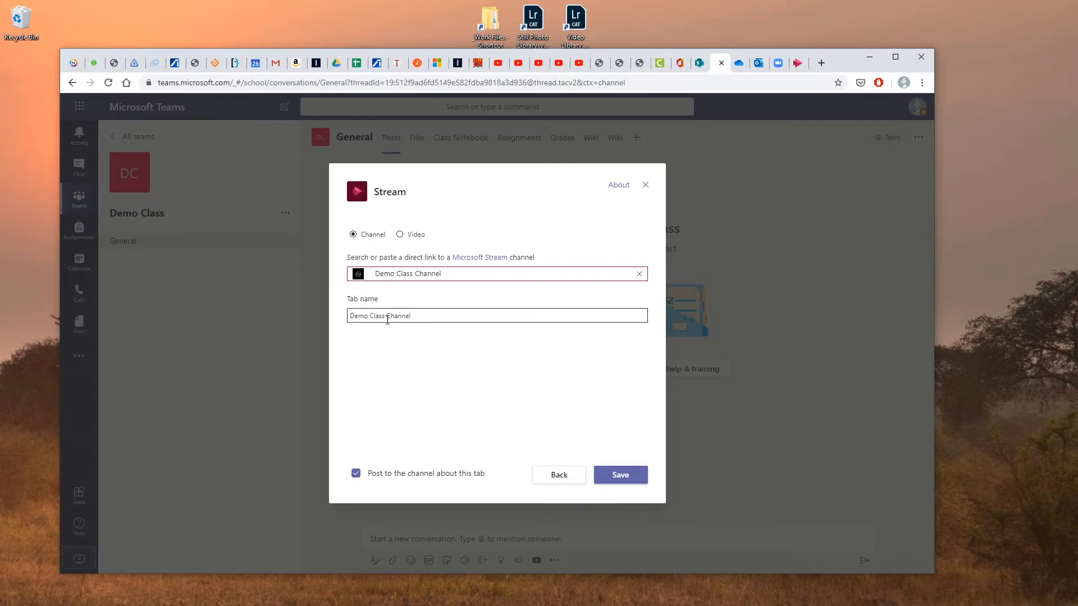
- Name the new tab Demo Class Videos and save it with the option to post about it in the channel enabled
{"action": "left_click_drag", "start_coordinate": [386, 316], "coordinate": [442, 316]}
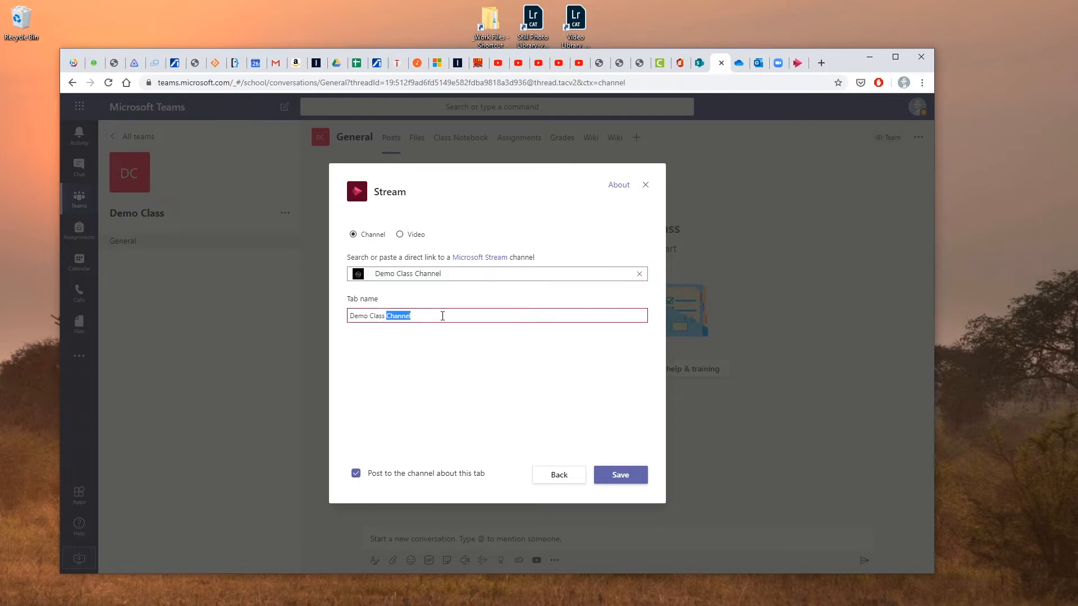
{"action": "type", "text": "Videos"}
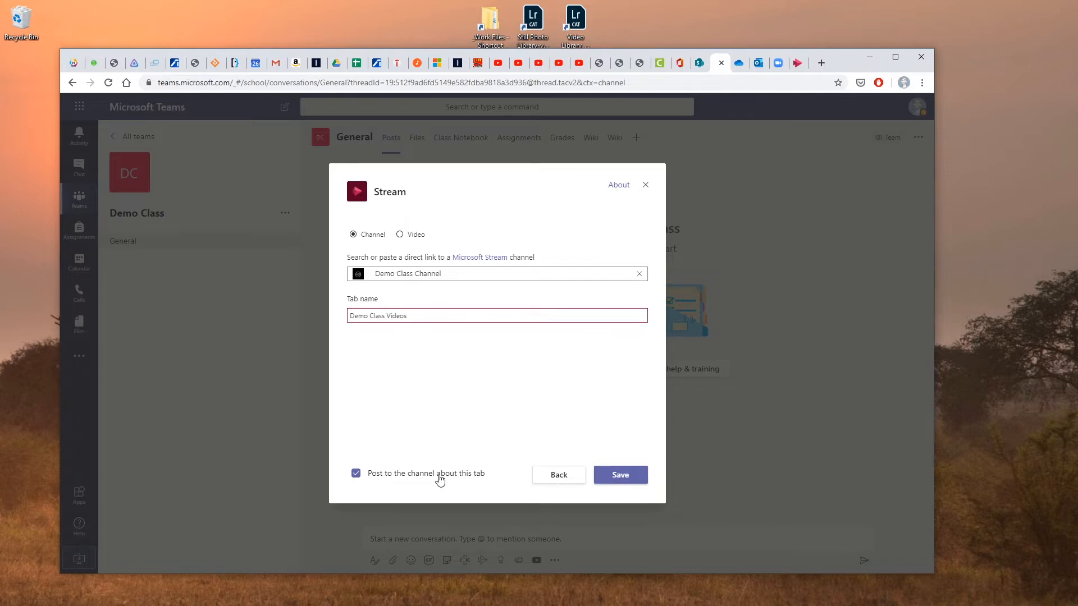
{"action": "double_click", "coordinate": [358, 475]}
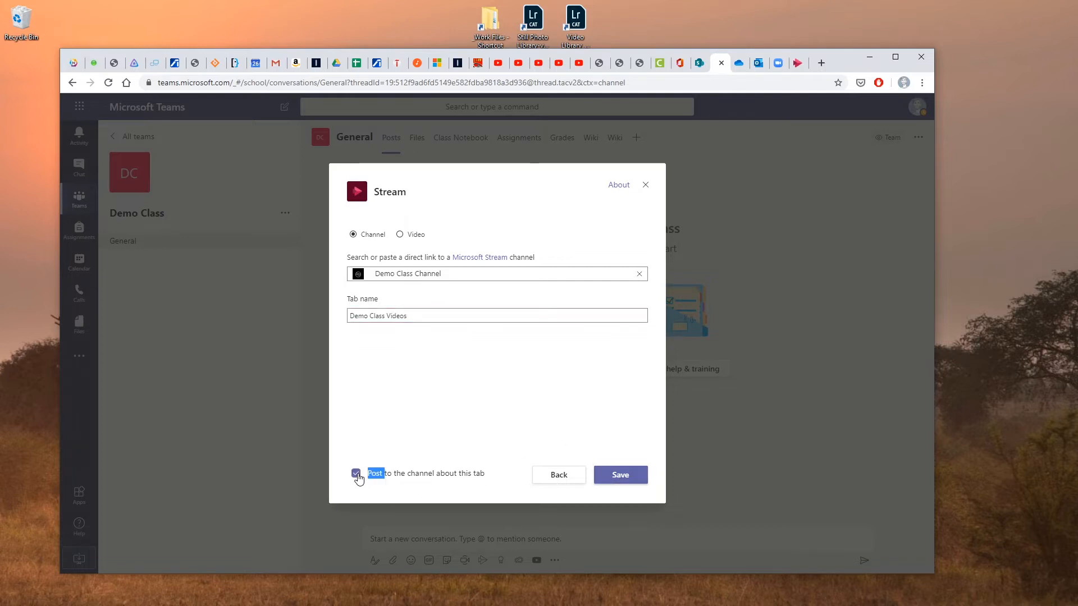
{"action": "left_click", "coordinate": [476, 427]}
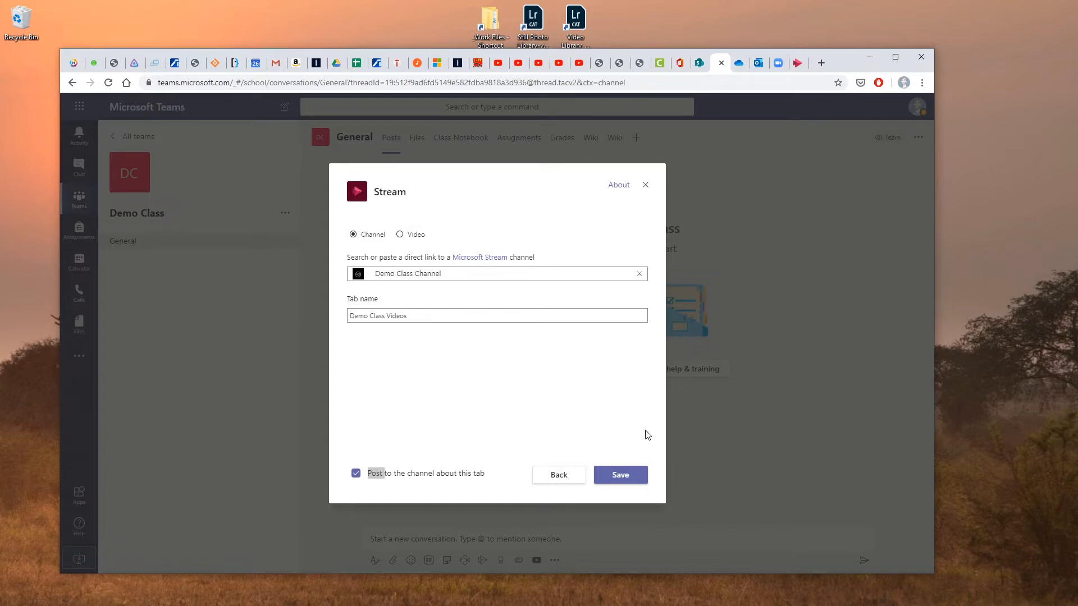
{"action": "left_click", "coordinate": [628, 480]}
{"action": "left_click", "coordinate": [628, 480]}
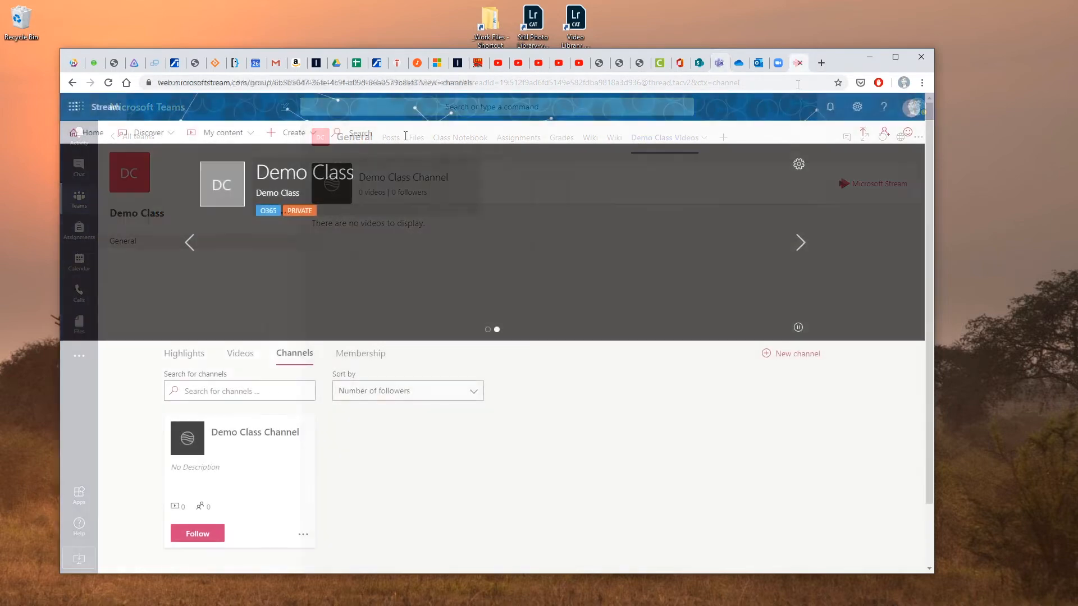
- Switch to Stream, view your own videos, and upload the Installing Teams video from the Videos folder
{"action": "left_click", "coordinate": [215, 136]}
{"action": "left_click", "coordinate": [200, 156]}
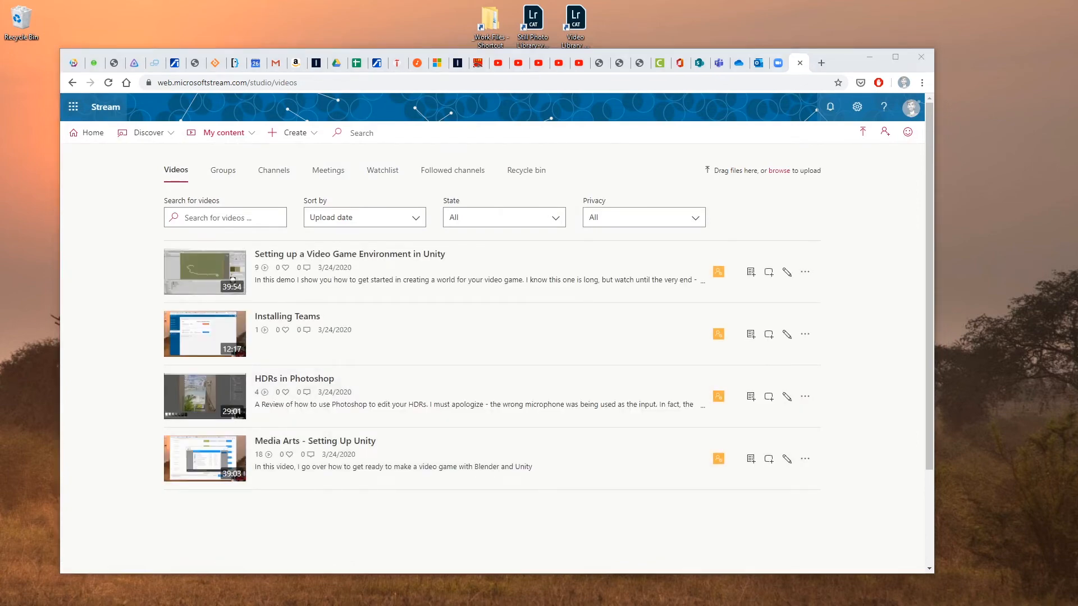
{"action": "left_click_drag", "start_coordinate": [1077, 232], "coordinate": [1077, 164]}
{"action": "left_click", "coordinate": [866, 139]}
{"action": "left_click_drag", "start_coordinate": [1077, 154], "coordinate": [1010, 154]}
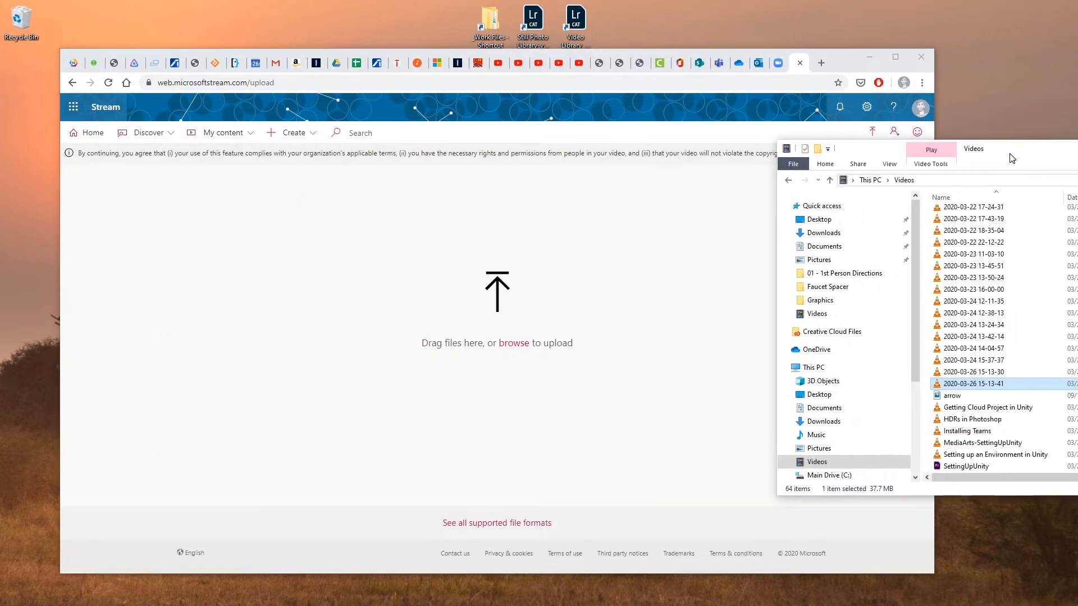
{"action": "left_click_drag", "start_coordinate": [967, 432], "coordinate": [999, 443]}
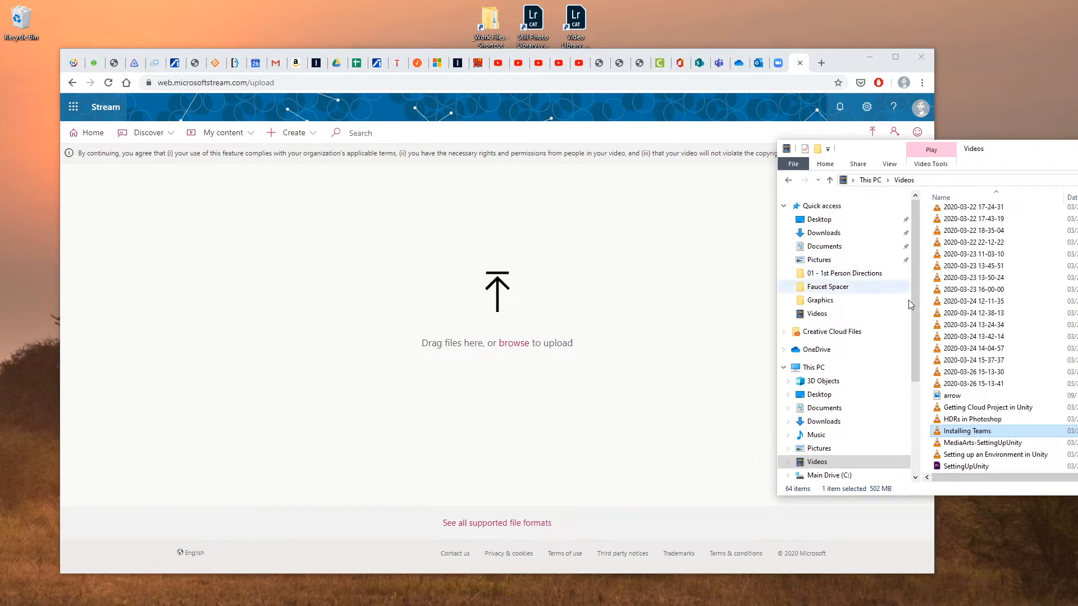
{"action": "left_click_drag", "start_coordinate": [939, 435], "coordinate": [520, 363]}
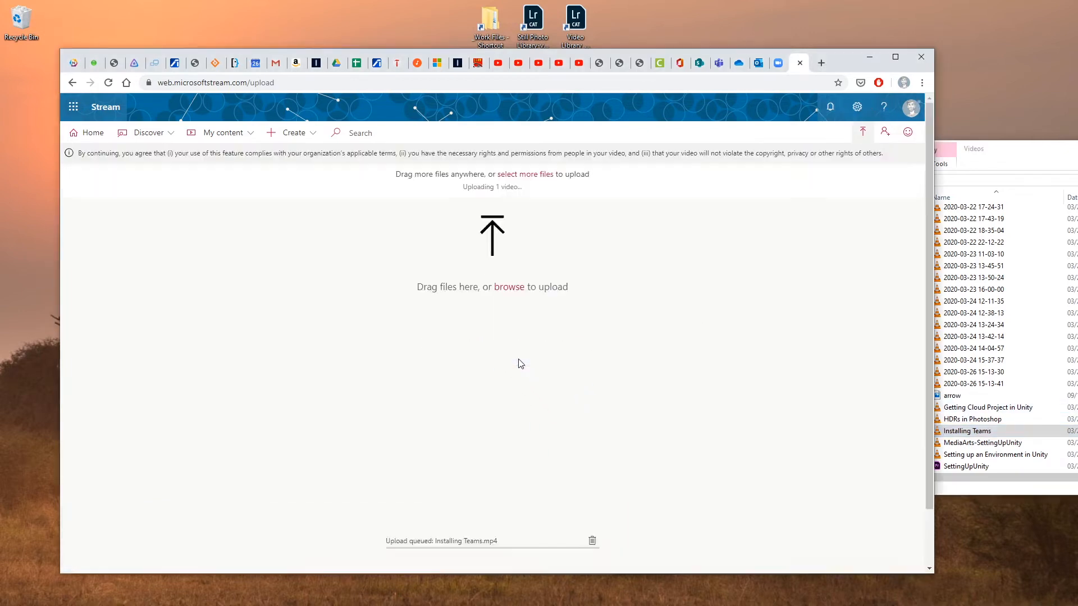
{"action": "left_click_drag", "start_coordinate": [1060, 144], "coordinate": [1077, 164]}
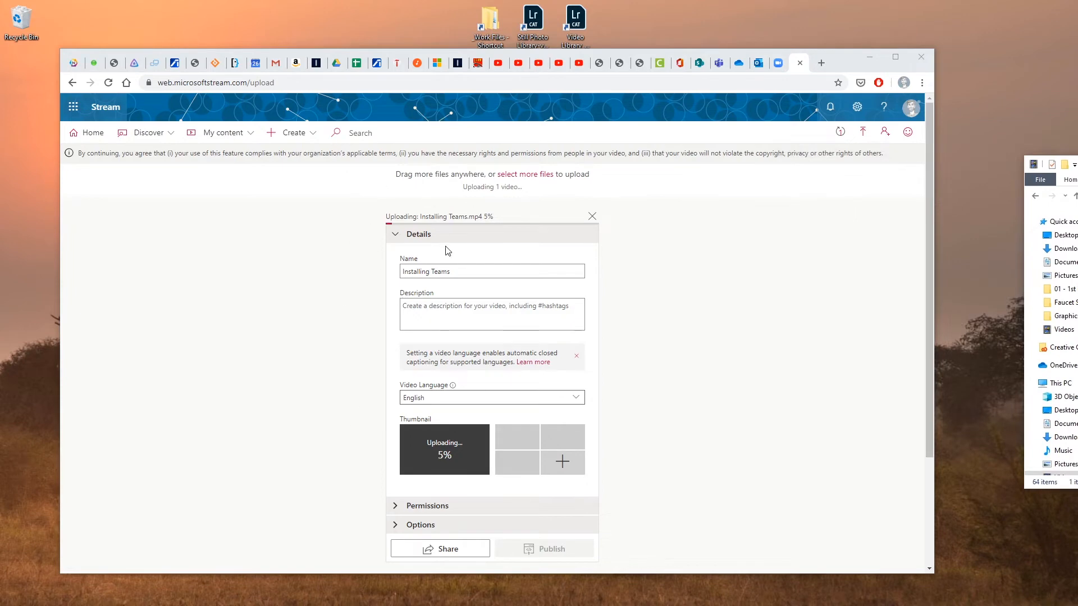
- Rename the uploading video as Demo Video and review its permissions and details
{"action": "left_click_drag", "start_coordinate": [456, 271], "coordinate": [380, 283]}
{"action": "type", "text": "Demo Video"}
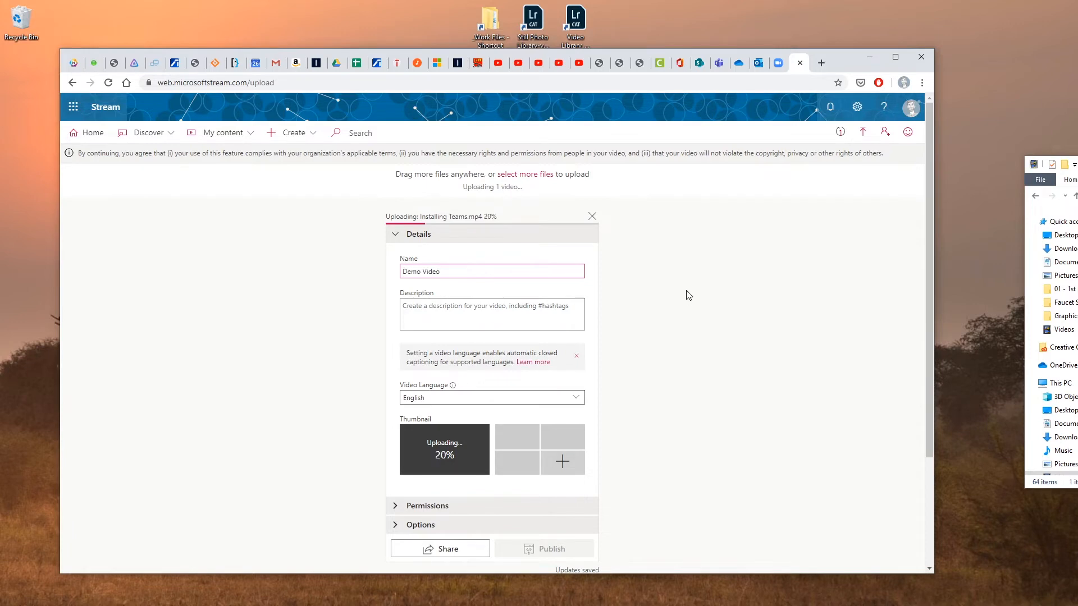
{"action": "scroll", "coordinate": [688, 294], "scroll_direction": "down", "scroll_amount": 3}
{"action": "scroll", "coordinate": [690, 298], "scroll_direction": "up", "scroll_amount": 3}
{"action": "scroll", "coordinate": [554, 363], "scroll_direction": "down", "scroll_amount": 3}
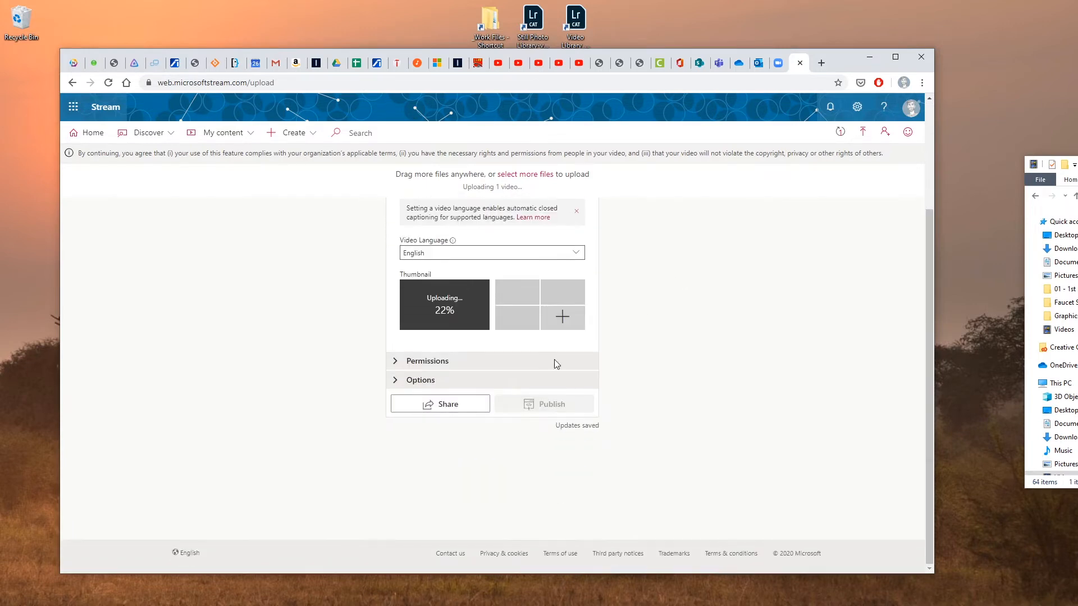
{"action": "left_click", "coordinate": [428, 362]}
{"action": "scroll", "coordinate": [646, 301], "scroll_direction": "up", "scroll_amount": 1}
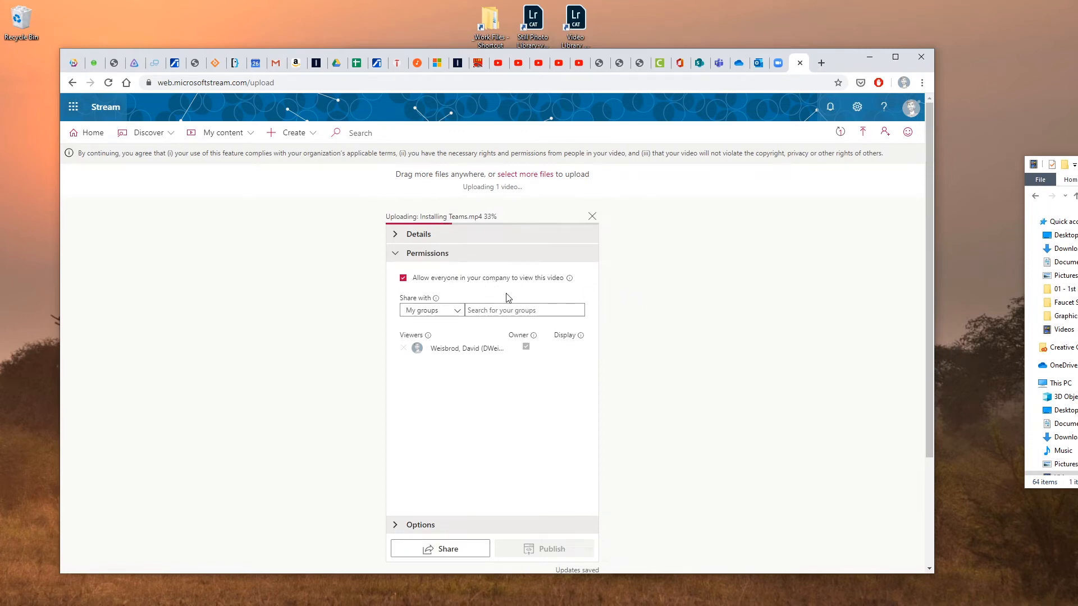
{"action": "left_click", "coordinate": [414, 234]}
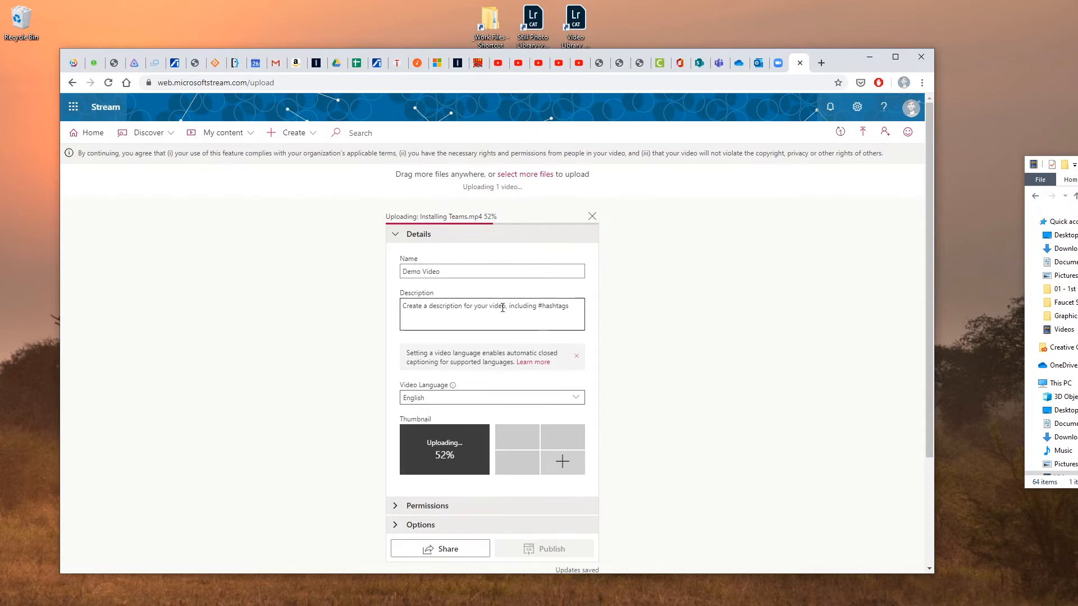
{"action": "scroll", "coordinate": [649, 324], "scroll_direction": "down", "scroll_amount": 2}
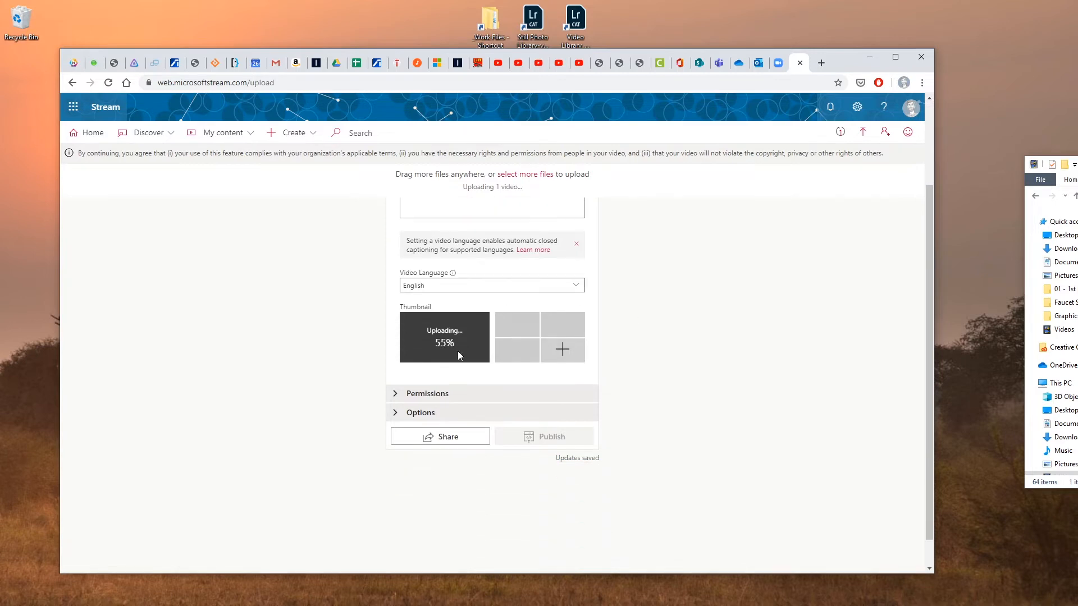
{"action": "scroll", "coordinate": [661, 286], "scroll_direction": "down", "scroll_amount": 1}
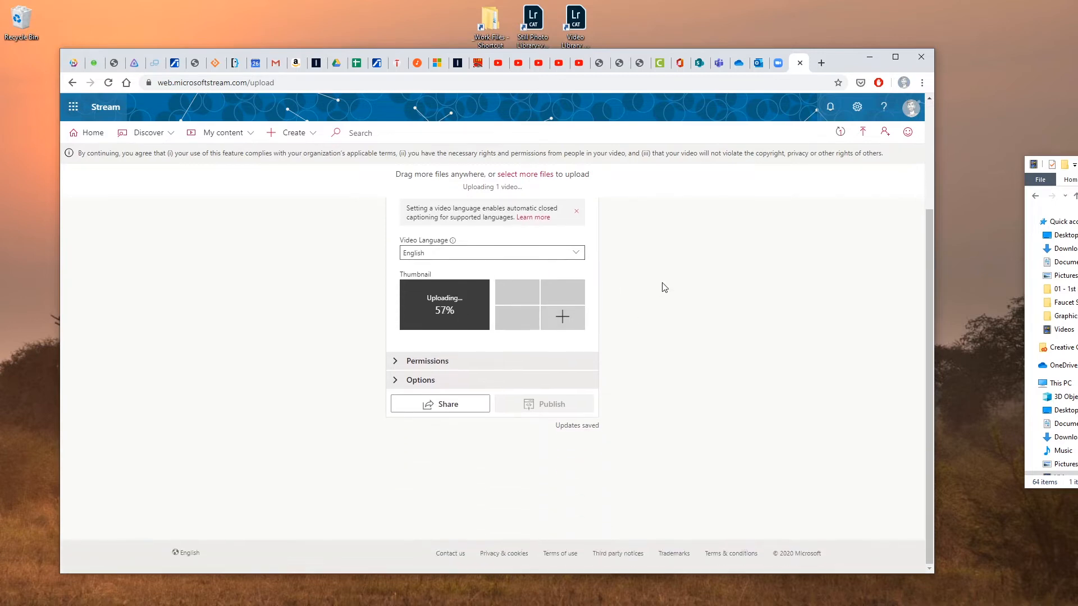
- Remove companywide viewing access from the video in its permissions
{"action": "left_click", "coordinate": [430, 365]}
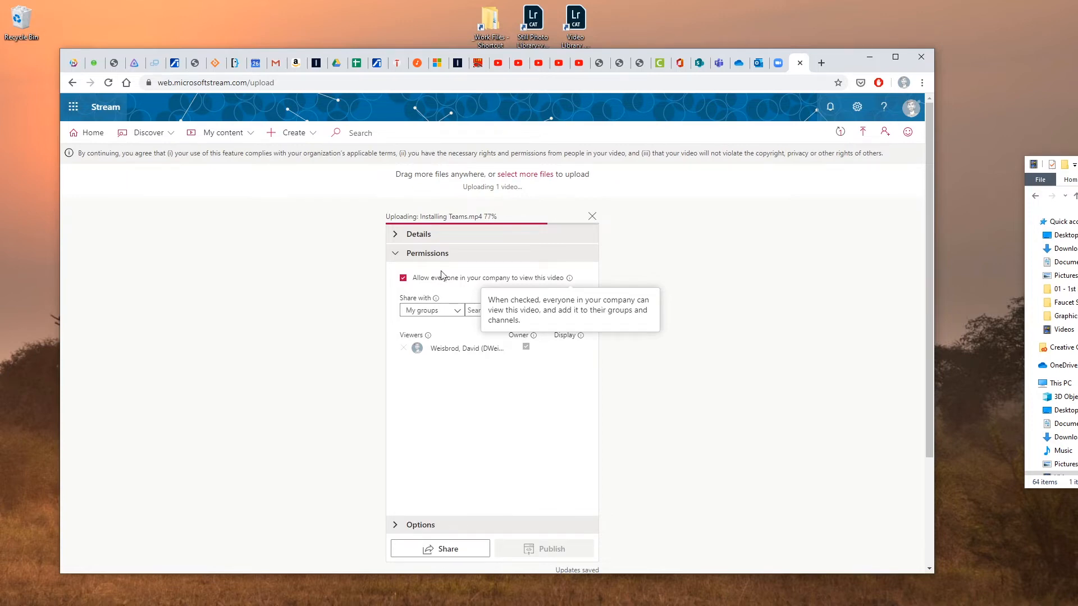
{"action": "left_click", "coordinate": [404, 277]}
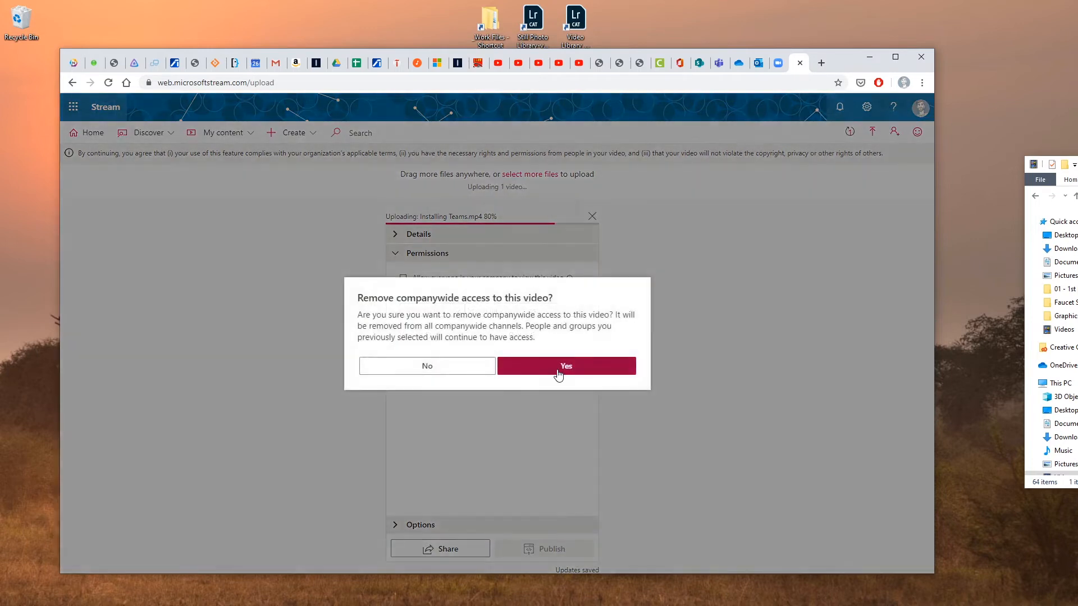
{"action": "left_click", "coordinate": [566, 366]}
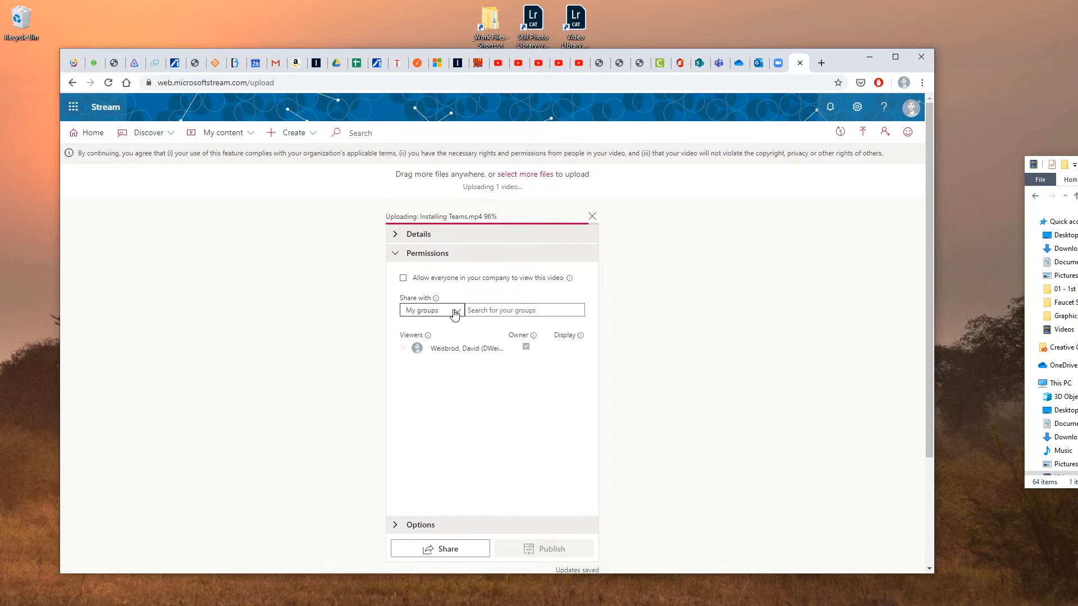
- Share the video with the Demo Class group from your own groups
{"action": "left_click", "coordinate": [455, 312]}
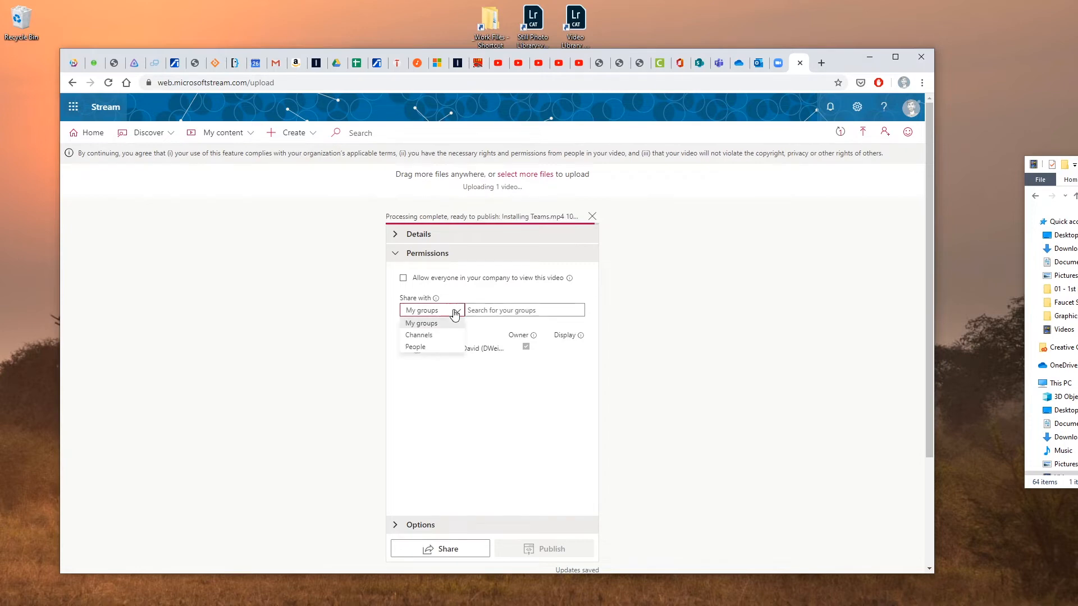
{"action": "left_click", "coordinate": [446, 324]}
{"action": "left_click", "coordinate": [489, 310]}
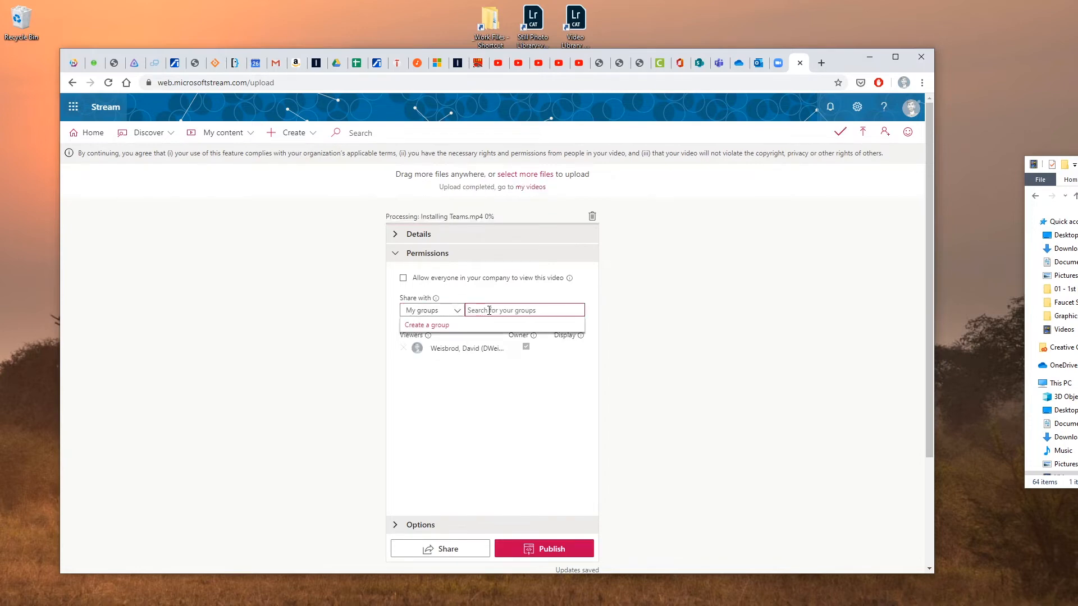
{"action": "type", "text": "dm"}
{"action": "type", "text": "e"}
{"action": "key", "text": "BackSpace"}
{"action": "key", "text": "BackSpace"}
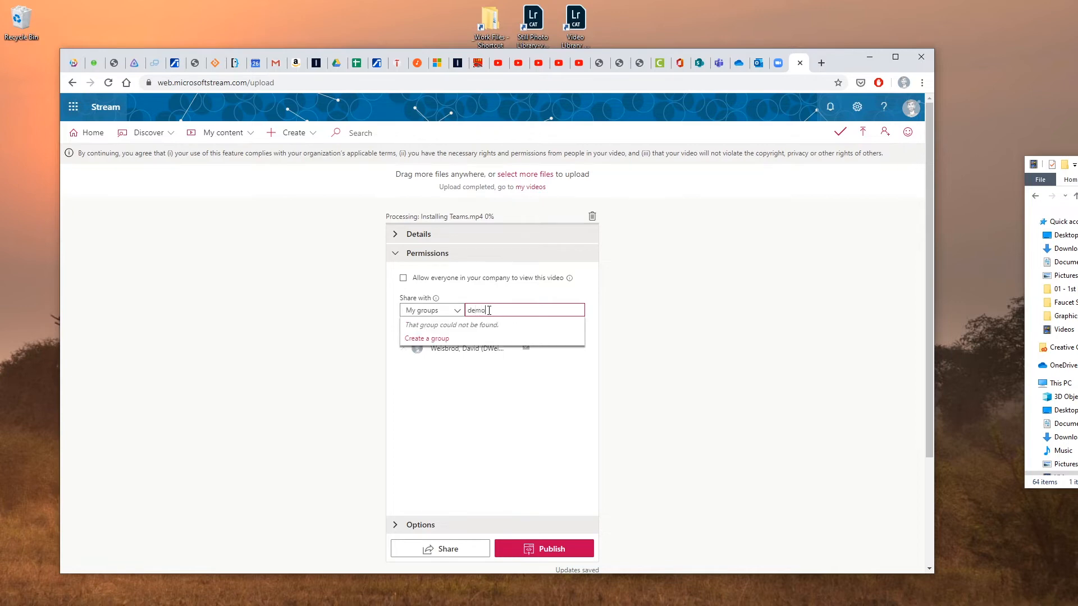
{"action": "left_click", "coordinate": [449, 340]}
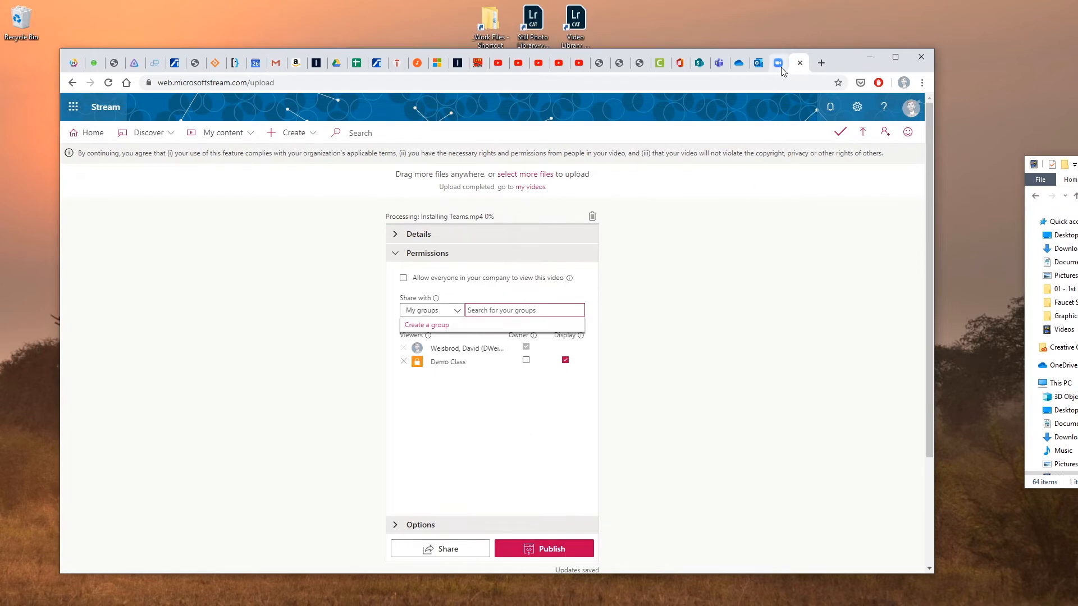
- Check the Demo Class Videos tab in Microsoft Teams, then return to Stream and remove the Demo Class group from the video's viewers
{"action": "left_click", "coordinate": [721, 64]}
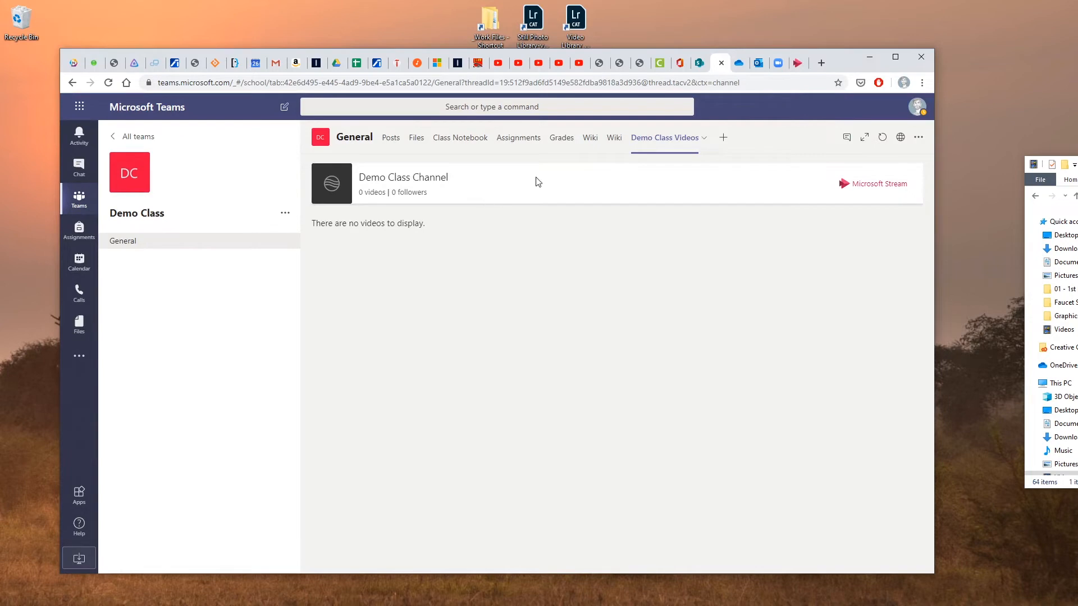
{"action": "left_click", "coordinate": [797, 63]}
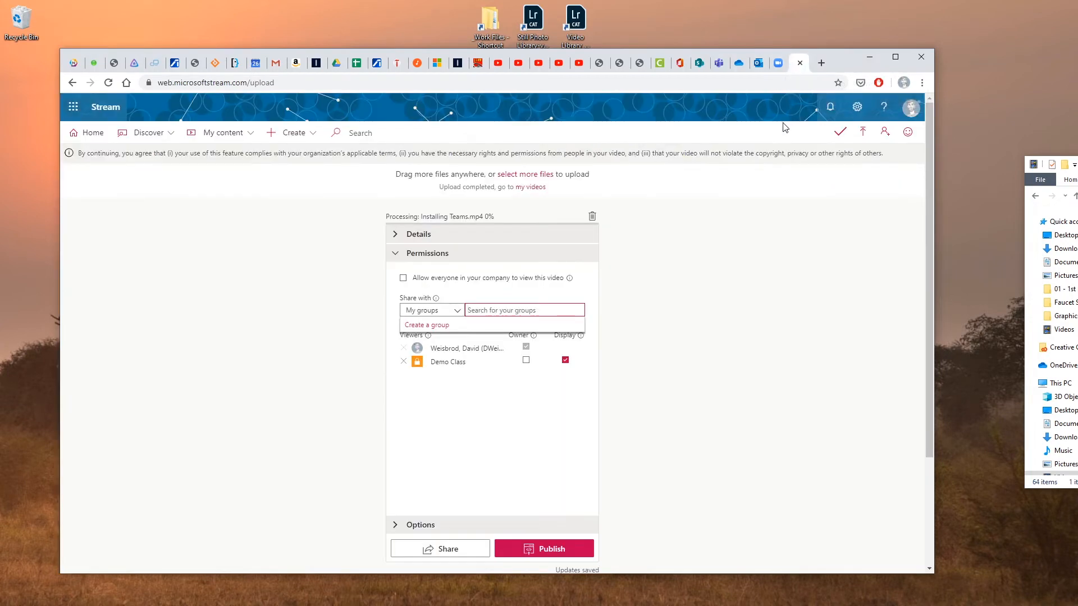
{"action": "left_click", "coordinate": [676, 303]}
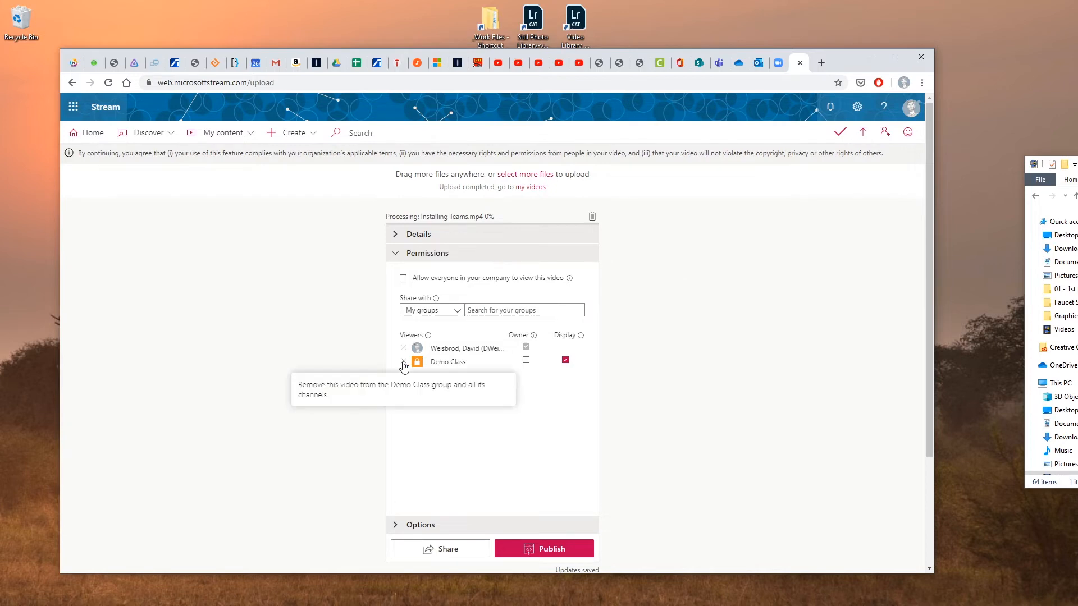
{"action": "left_click", "coordinate": [403, 362]}
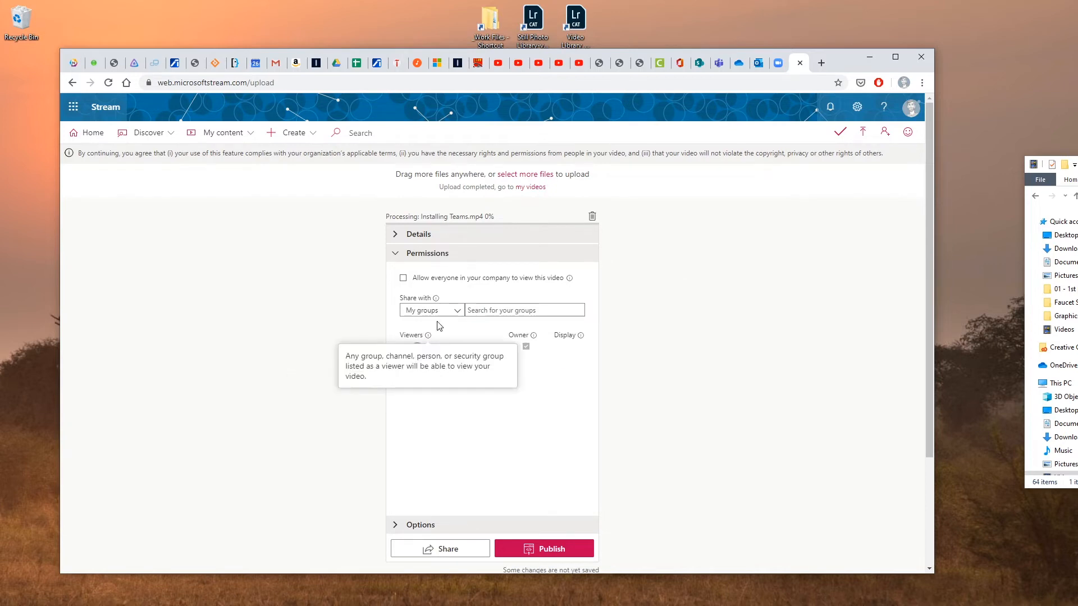
- Share the video with the Demo Class Channel by searching the channels for "demo"
{"action": "left_click", "coordinate": [447, 310]}
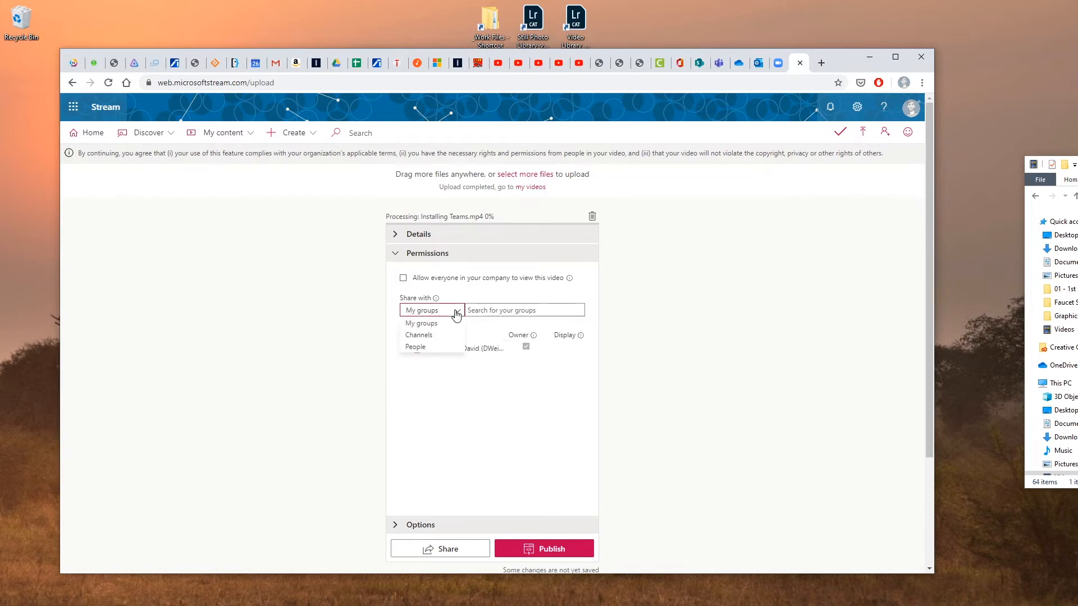
{"action": "left_click", "coordinate": [435, 336]}
{"action": "left_click", "coordinate": [480, 311]}
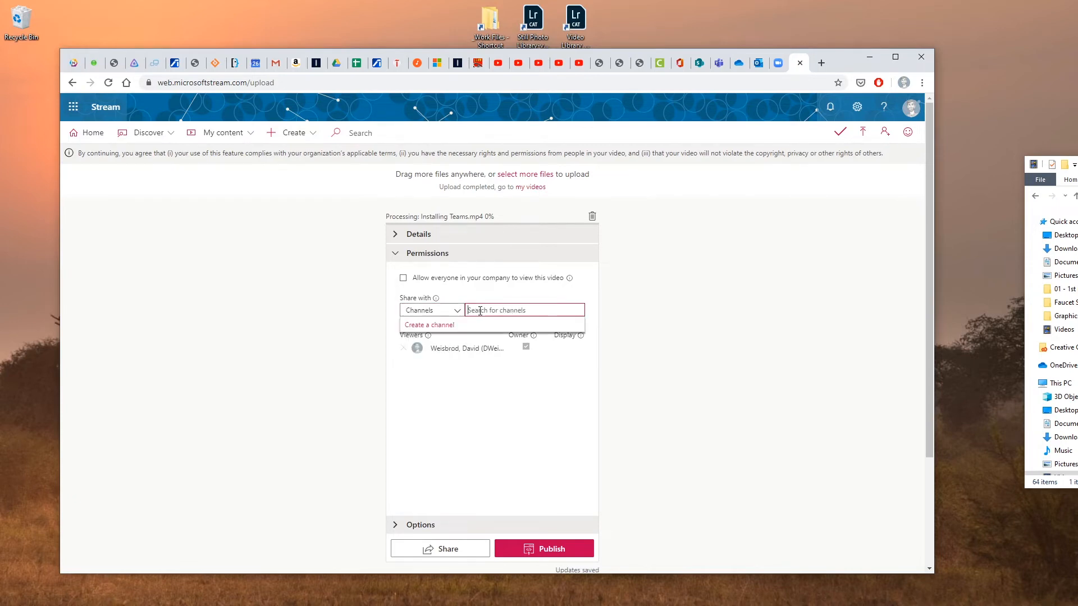
{"action": "type", "text": "demo"}
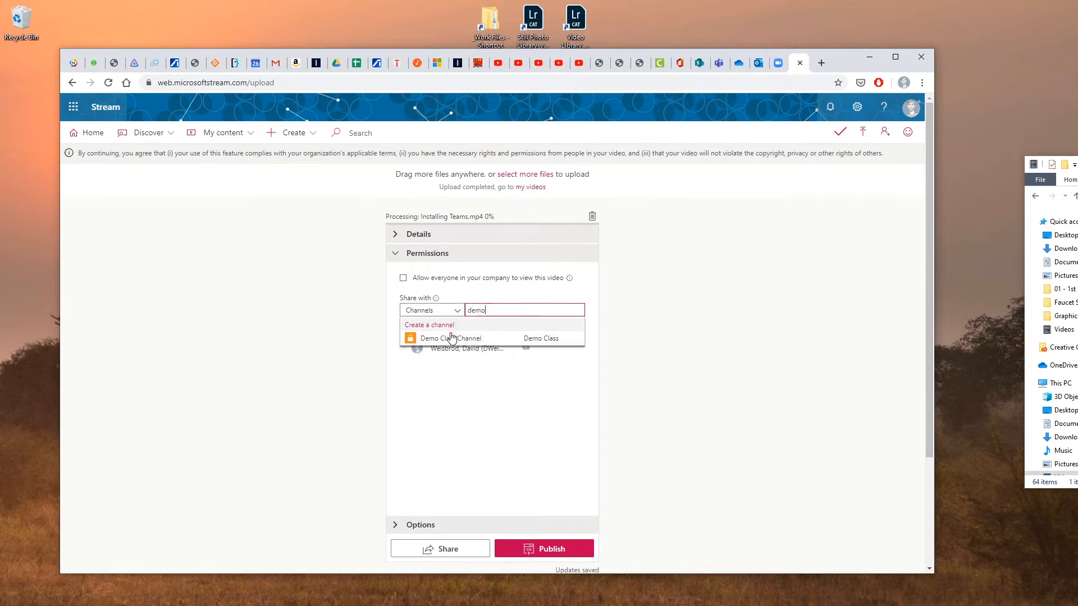
{"action": "left_click", "coordinate": [418, 339]}
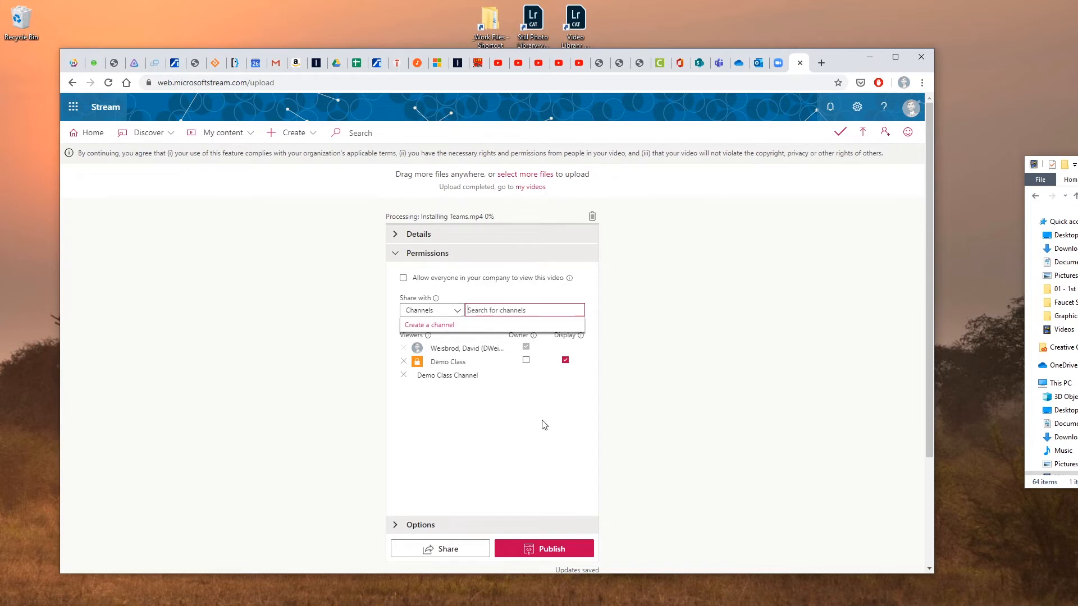
{"action": "left_click", "coordinate": [495, 448]}
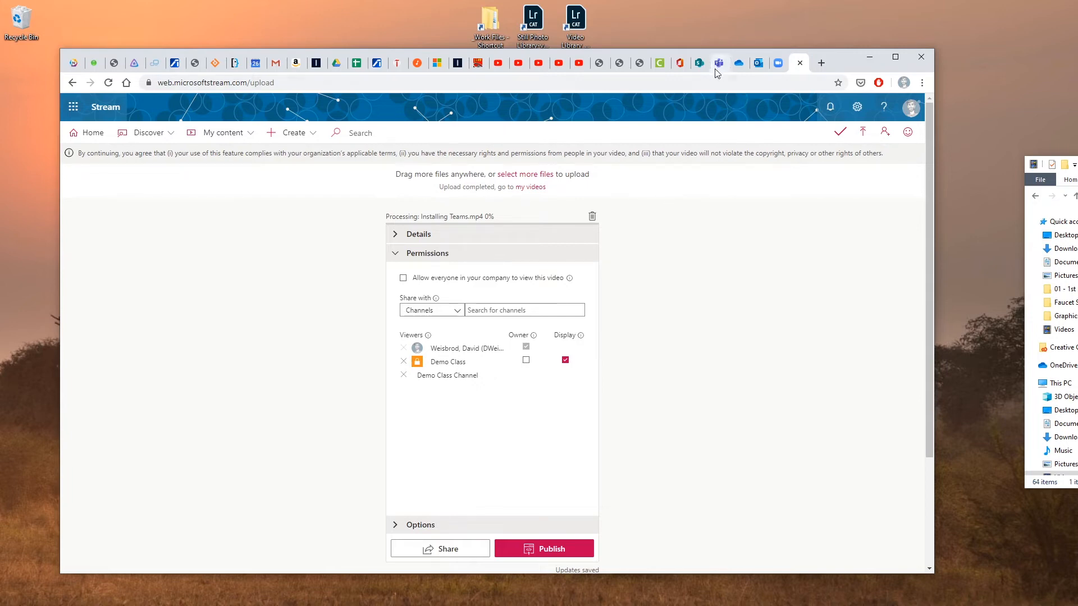
- Review the video's options and permissions and turn off its comments
{"action": "scroll", "coordinate": [515, 400], "scroll_direction": "down", "scroll_amount": 1}
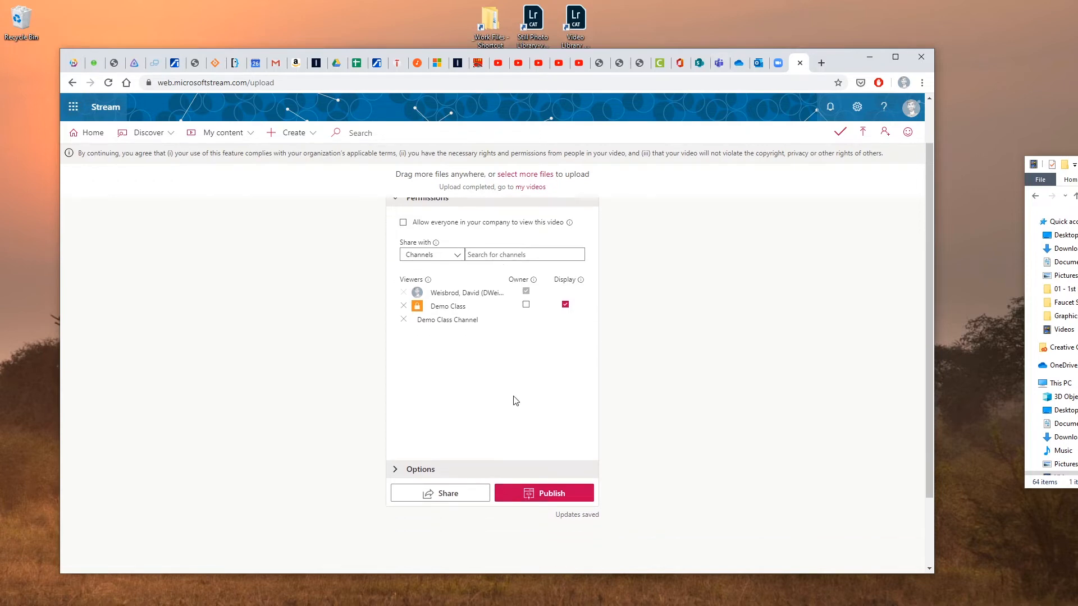
{"action": "left_click", "coordinate": [423, 470]}
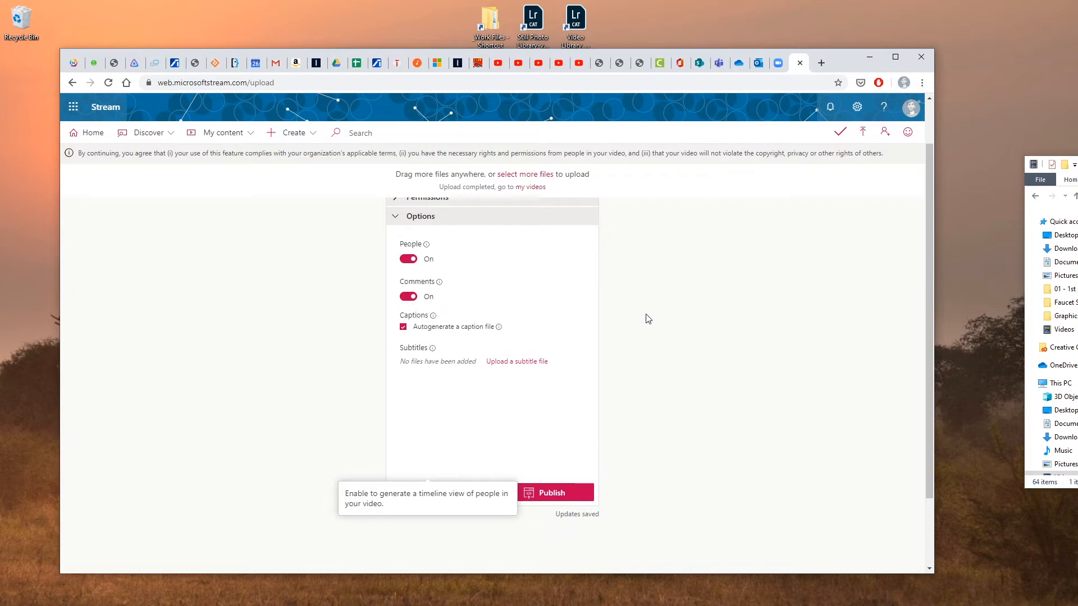
{"action": "scroll", "coordinate": [635, 312], "scroll_direction": "up", "scroll_amount": 2}
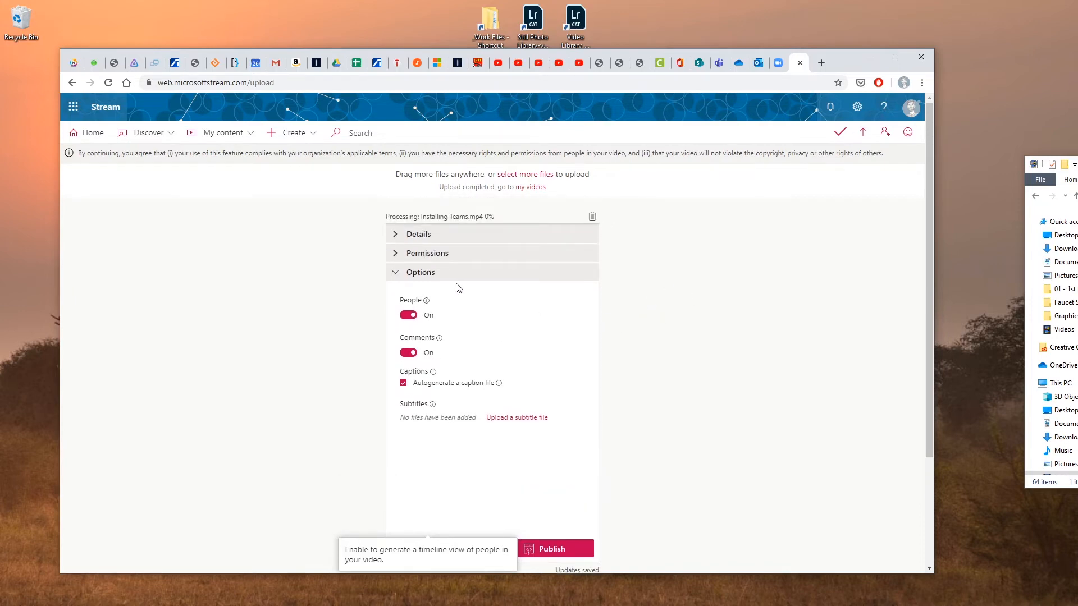
{"action": "left_click", "coordinate": [433, 253]}
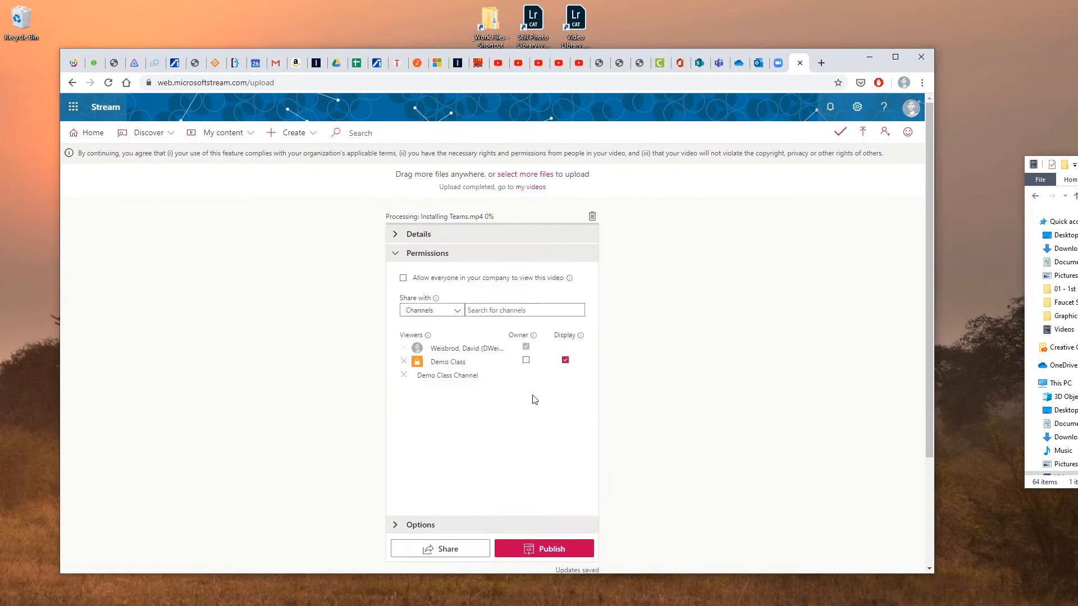
{"action": "scroll", "coordinate": [535, 400], "scroll_direction": "down", "scroll_amount": 2}
{"action": "left_click", "coordinate": [428, 415]}
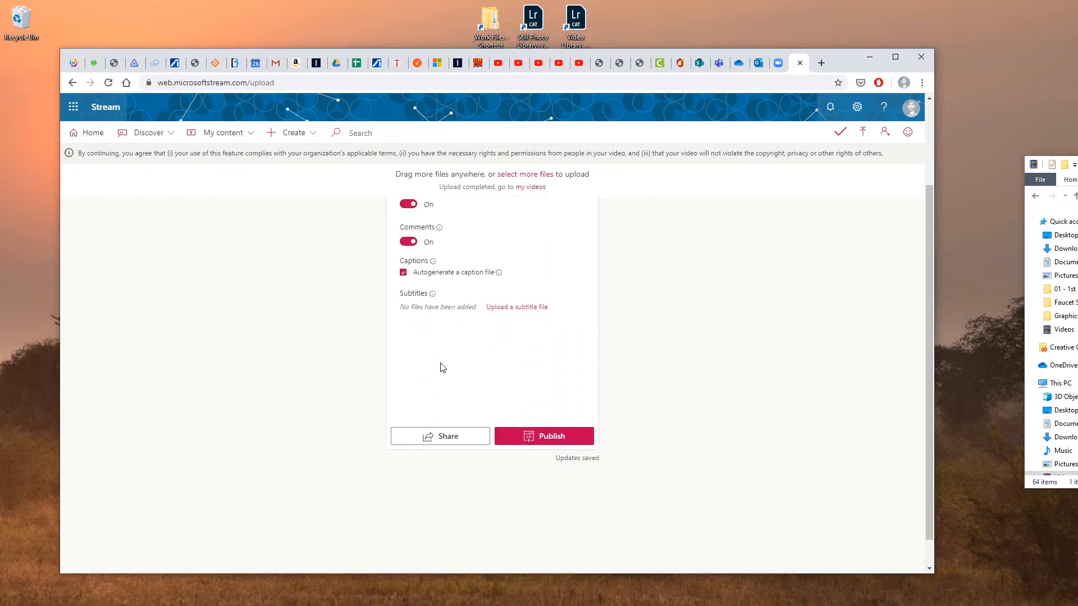
{"action": "left_click", "coordinate": [409, 241]}
{"action": "scroll", "coordinate": [725, 337], "scroll_direction": "up", "scroll_amount": 2}
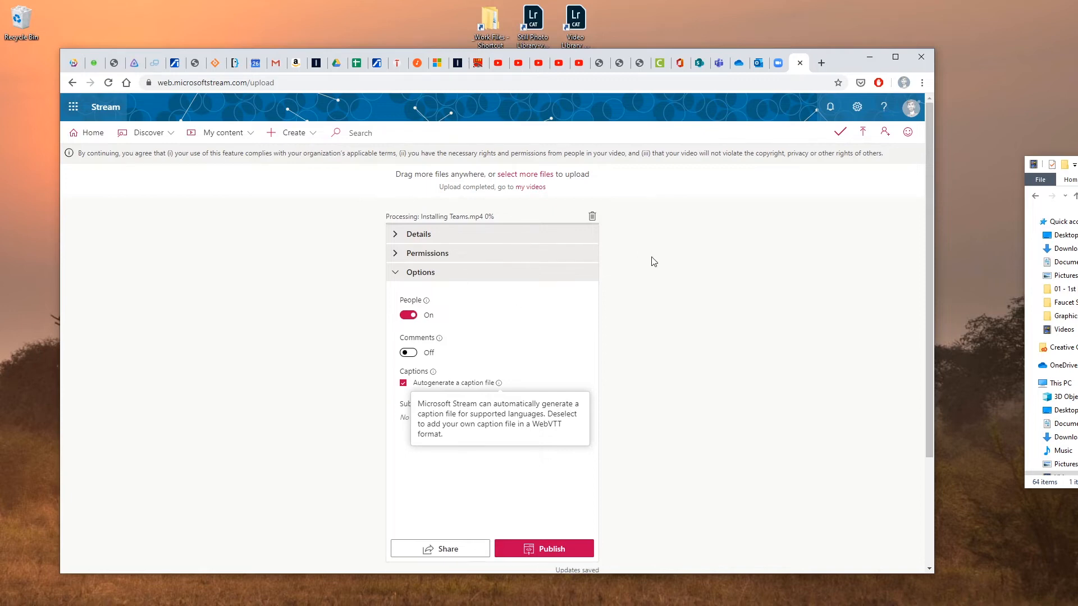
- Recheck the video's permissions, publish it and go to the list of your own videos
{"action": "left_click", "coordinate": [446, 255]}
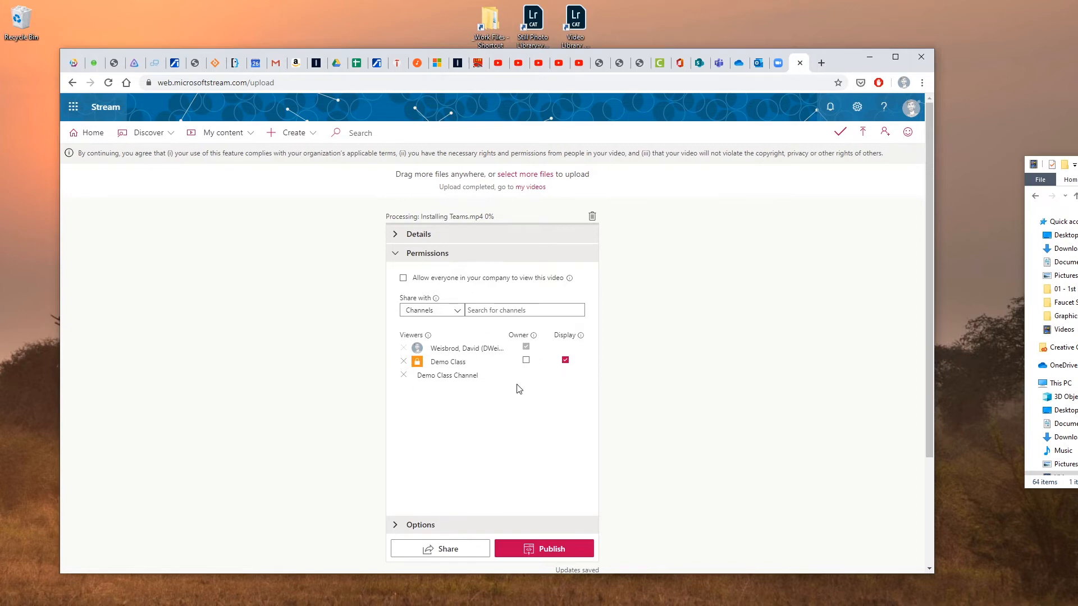
{"action": "left_click", "coordinate": [568, 544]}
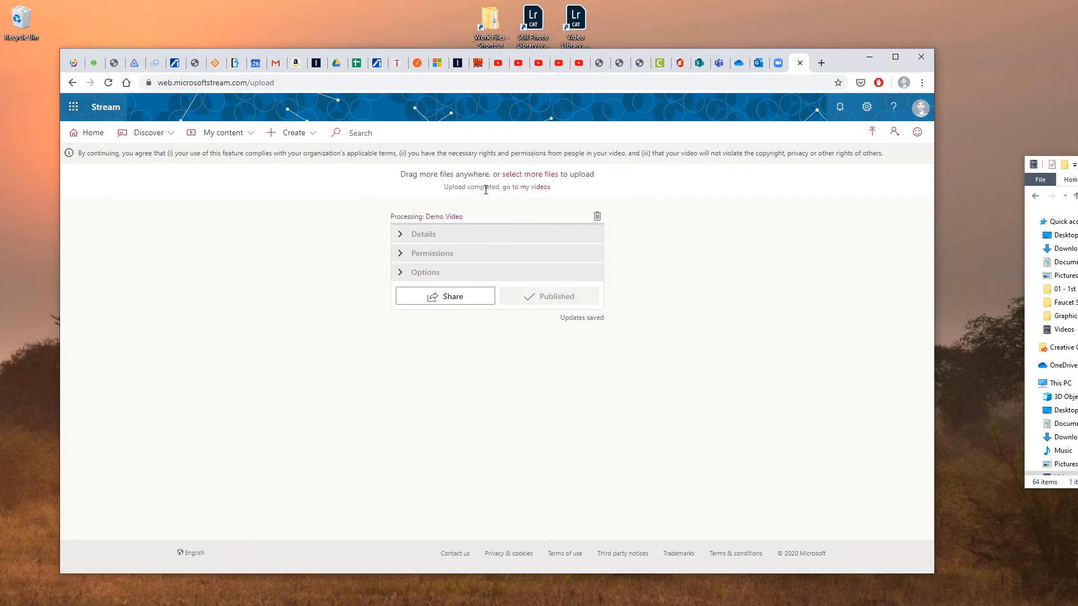
{"action": "left_click", "coordinate": [542, 188]}
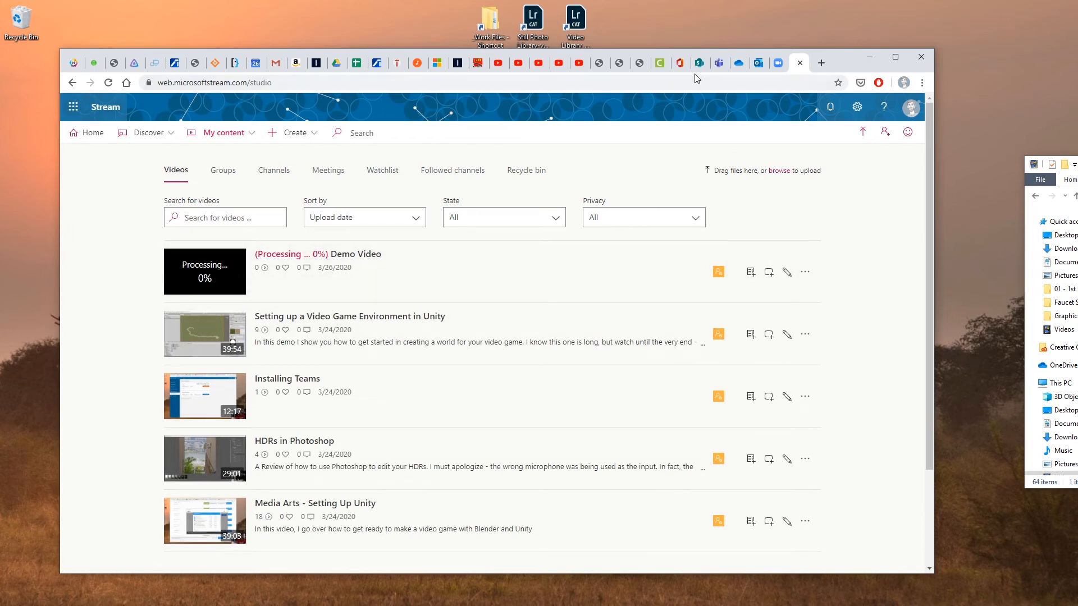
- Switch to Microsoft Teams and check the General channel's posts and its Demo Class Videos tab
{"action": "left_click", "coordinate": [719, 63]}
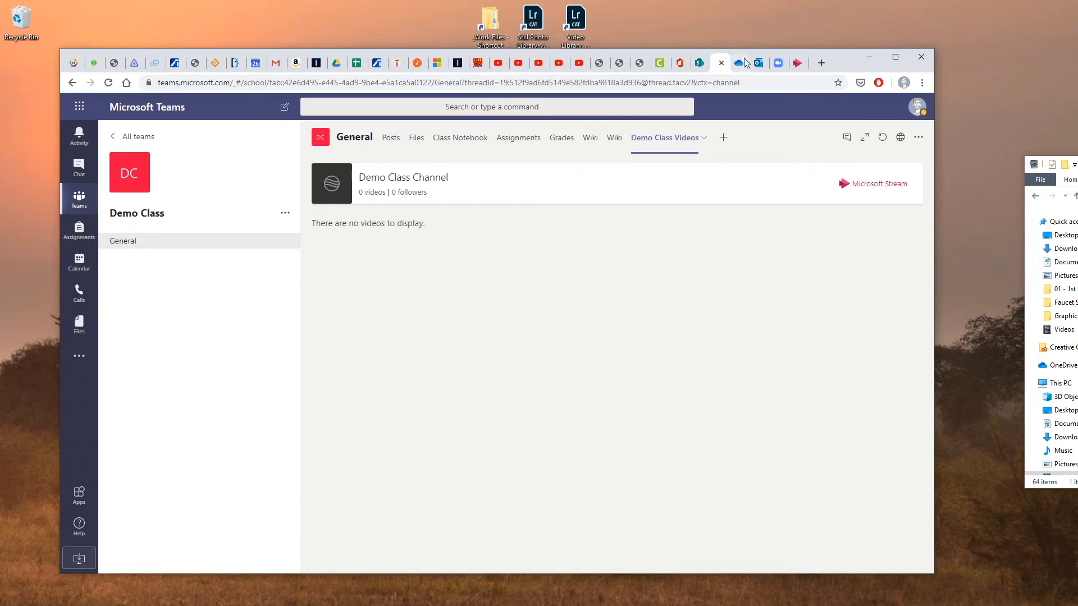
{"action": "mouse_move", "coordinate": [149, 162]}
{"action": "left_click", "coordinate": [387, 141]}
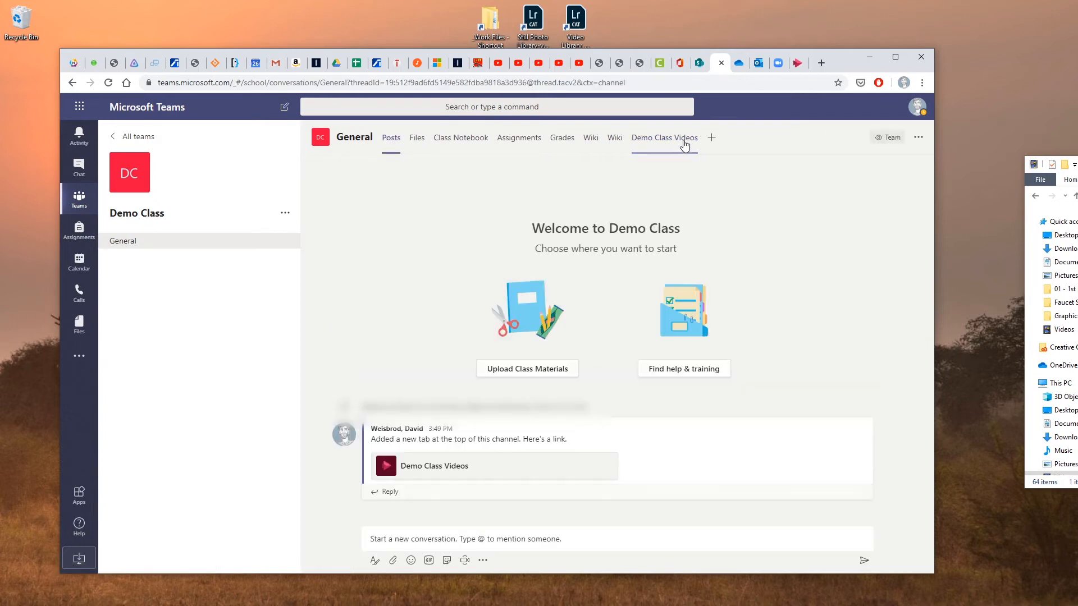
{"action": "left_click", "coordinate": [684, 143]}
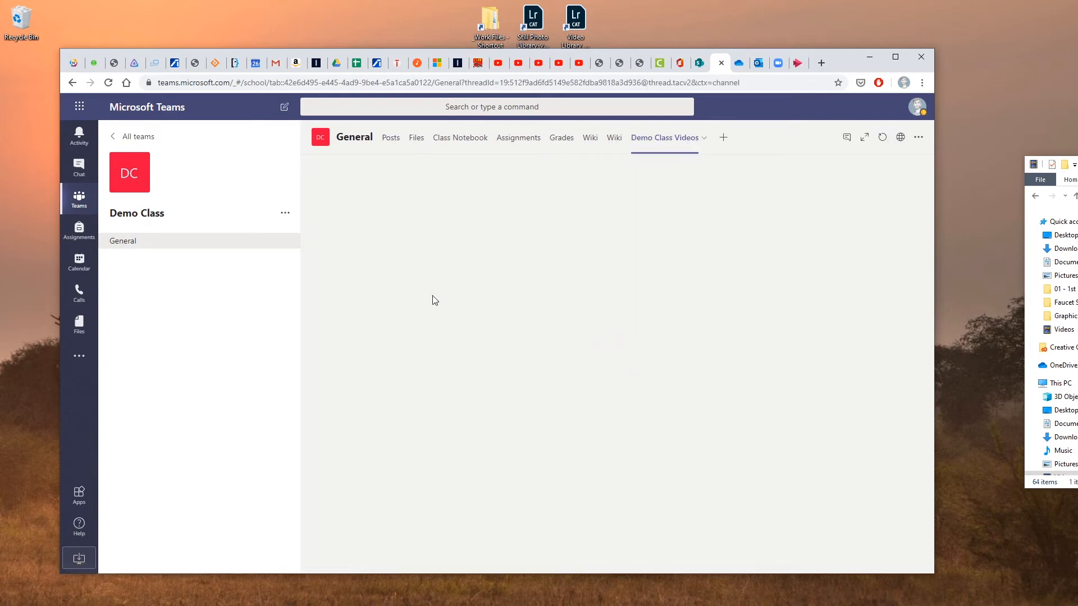
- Switch back to Stream and refresh the list of your own videos
{"action": "left_click", "coordinate": [794, 64]}
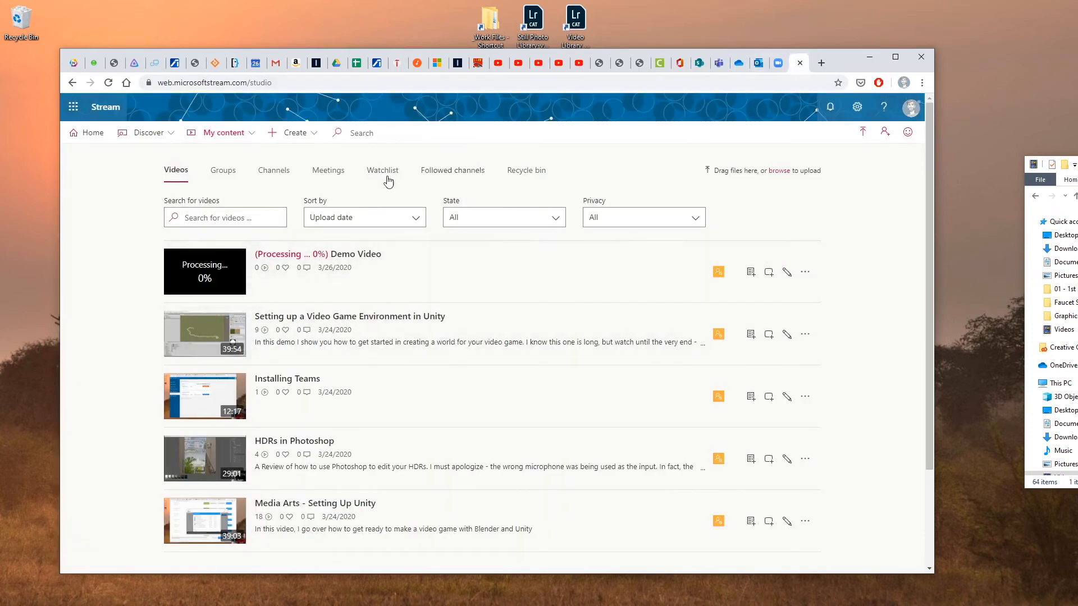
{"action": "left_click", "coordinate": [176, 171]}
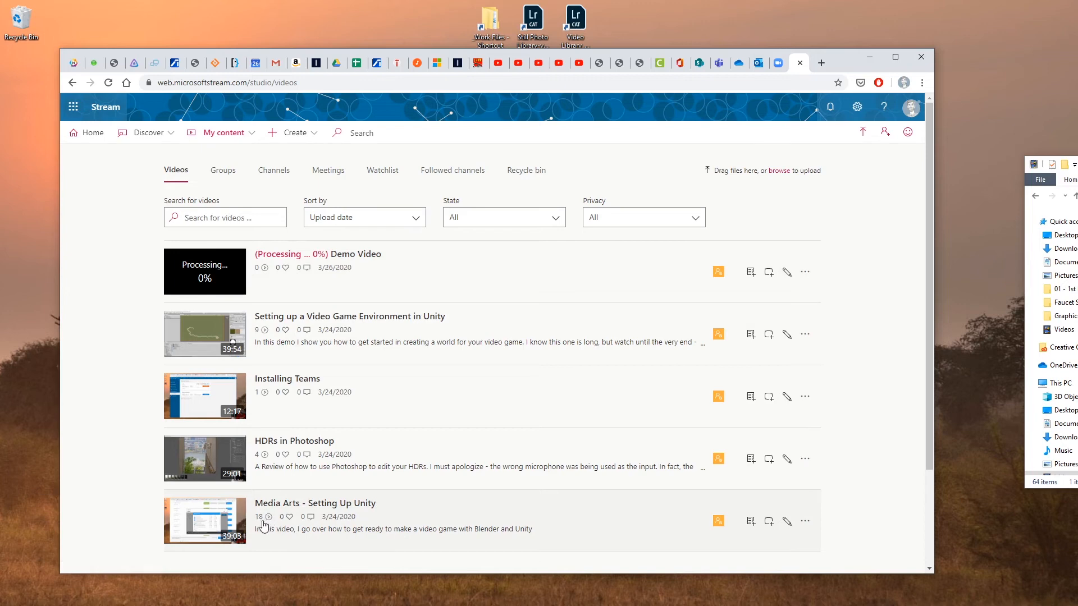
{"action": "mouse_move", "coordinate": [262, 519]}
{"action": "key", "text": "F5"}
- Open the Demo Video page, look through its details and view its sharing link dialog
{"action": "left_click", "coordinate": [373, 256]}
{"action": "scroll", "coordinate": [694, 252], "scroll_direction": "down", "scroll_amount": 7}
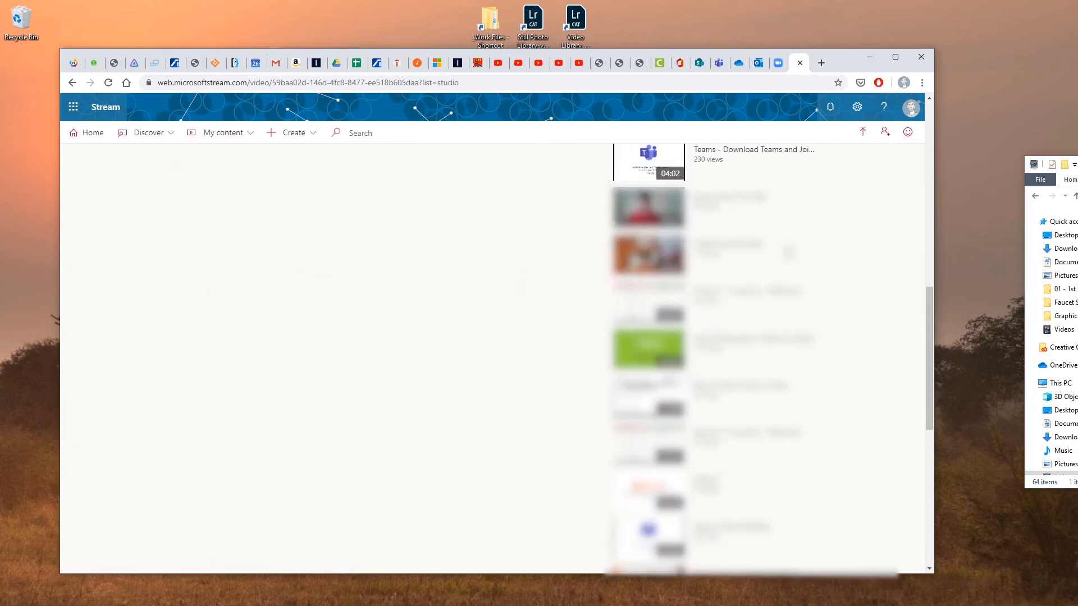
{"action": "scroll", "coordinate": [442, 286], "scroll_direction": "up", "scroll_amount": 5}
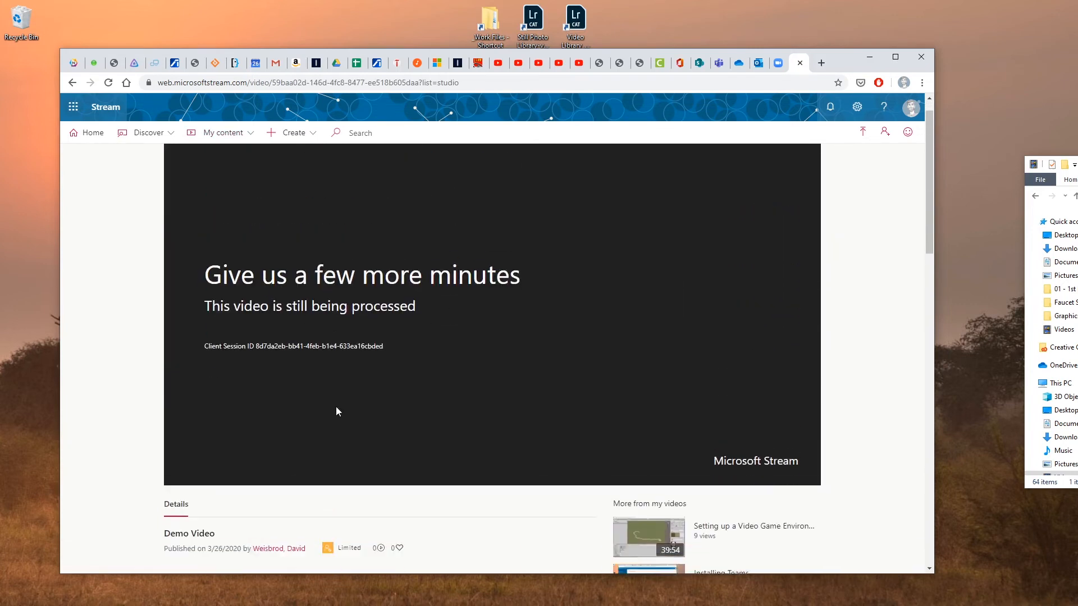
{"action": "scroll", "coordinate": [336, 393], "scroll_direction": "down", "scroll_amount": 1}
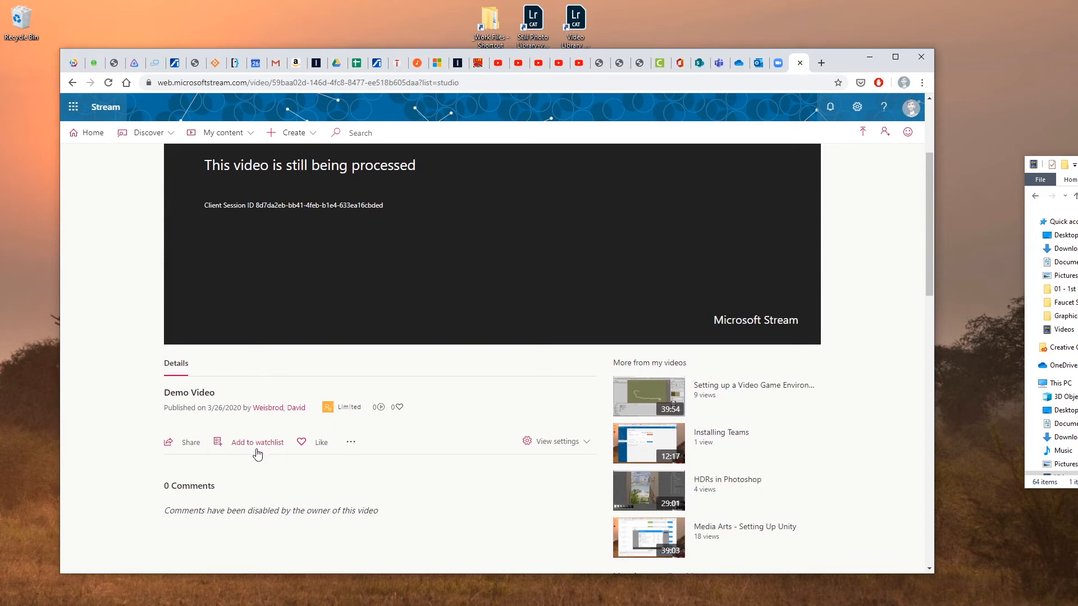
{"action": "left_click", "coordinate": [191, 443]}
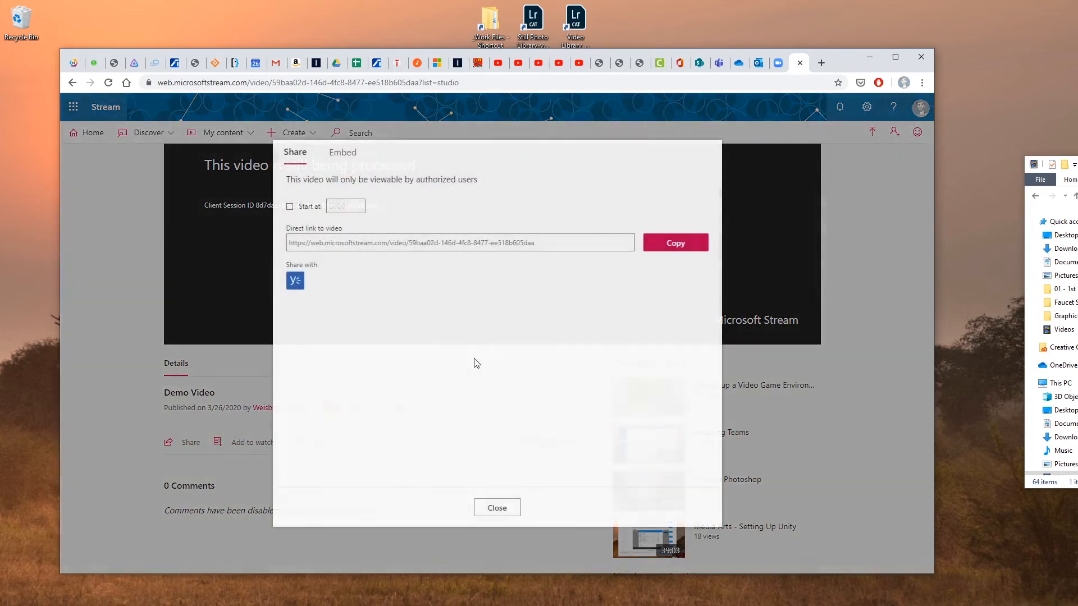
{"action": "left_click", "coordinate": [504, 511]}
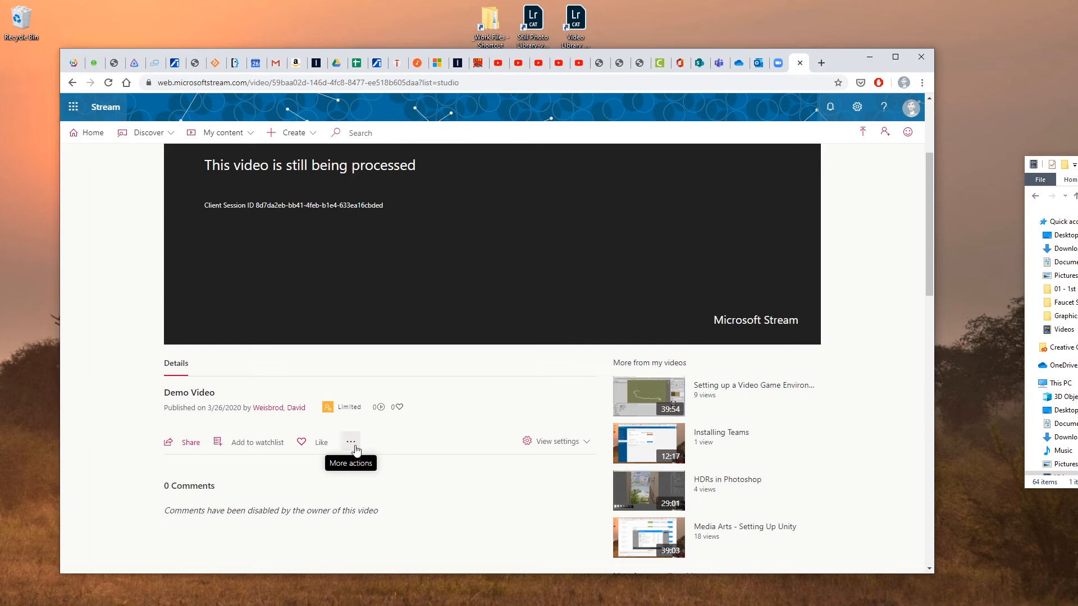
- View which groups and channels Demo Video is linked to, and close the list
{"action": "left_click", "coordinate": [354, 448]}
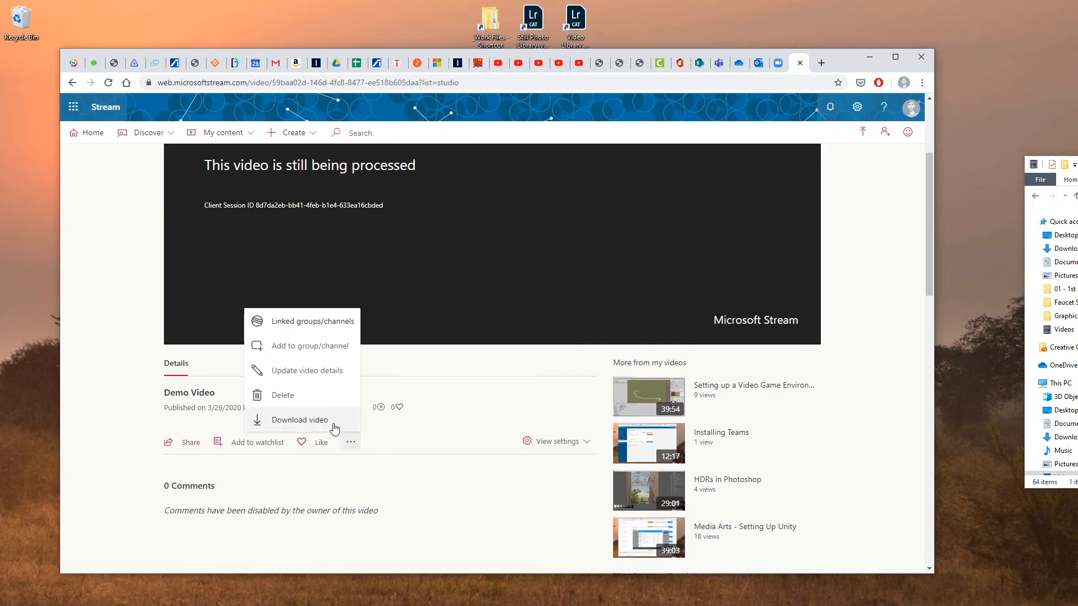
{"action": "left_click", "coordinate": [323, 325]}
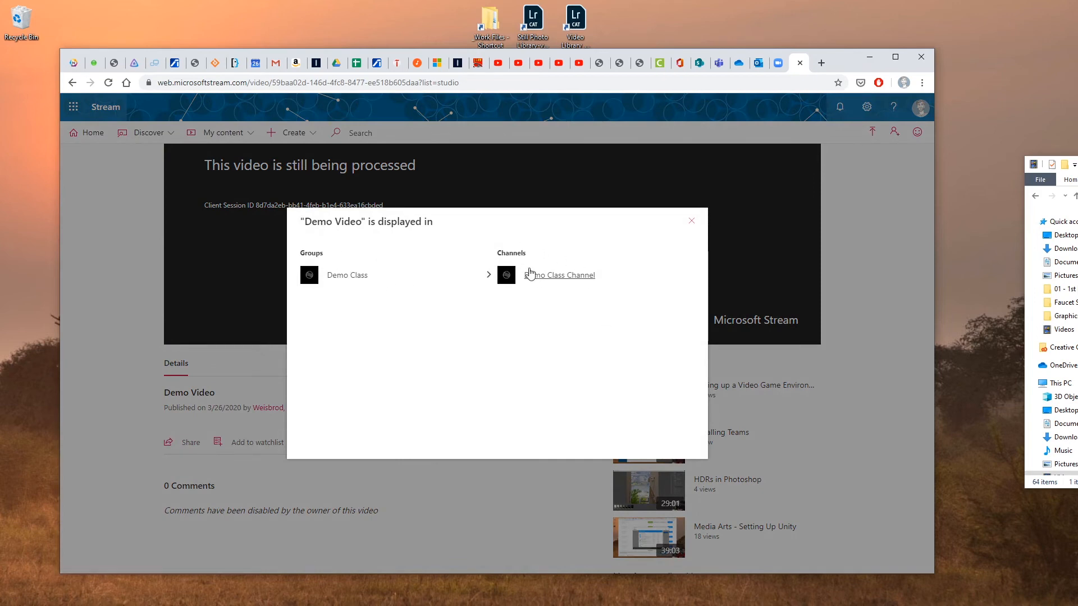
{"action": "left_click", "coordinate": [691, 221]}
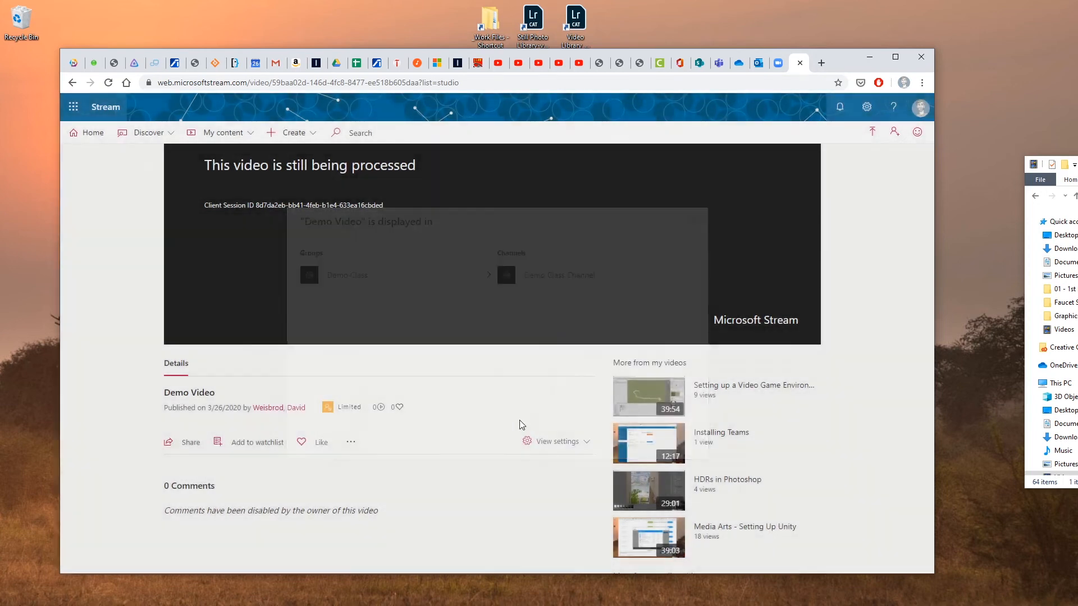
- Open Demo Video's details for editing, search the channels to share with for "media", and clear the search
{"action": "left_click", "coordinate": [351, 443]}
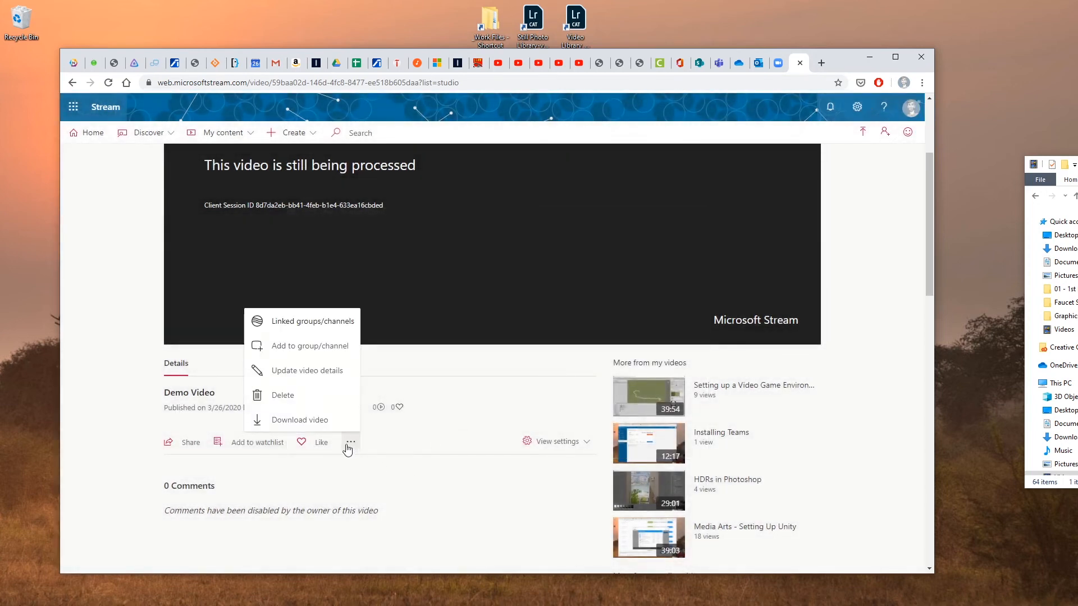
{"action": "left_click", "coordinate": [332, 373]}
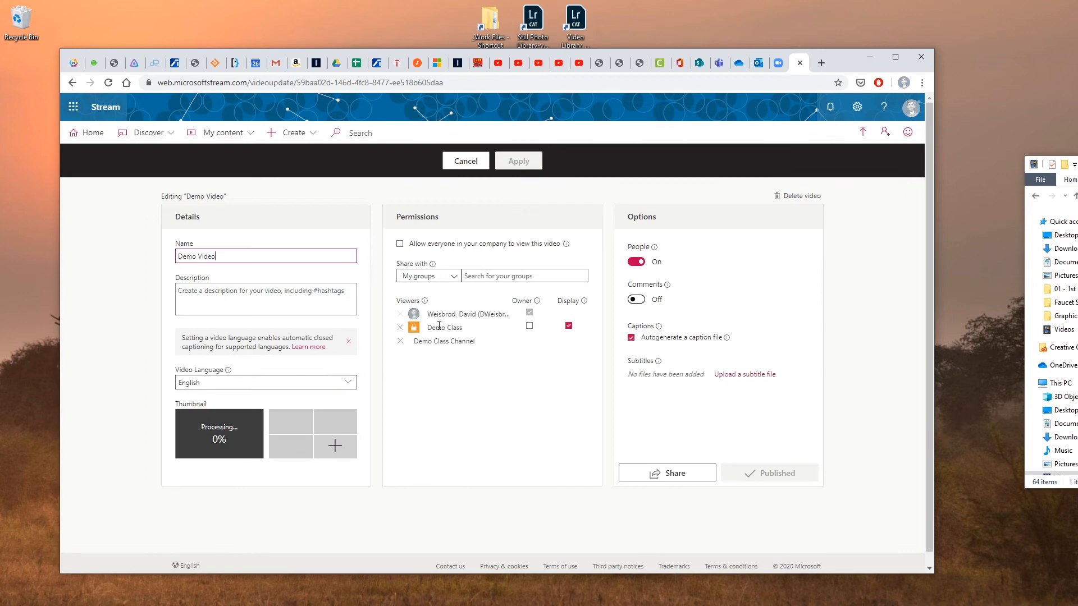
{"action": "left_click", "coordinate": [428, 275]}
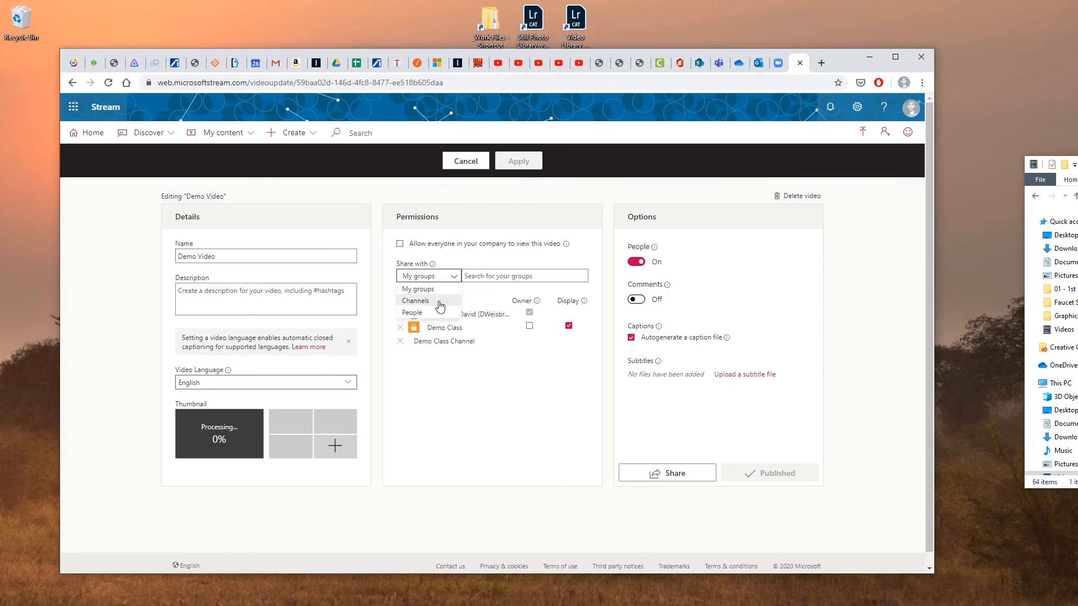
{"action": "left_click", "coordinate": [440, 303]}
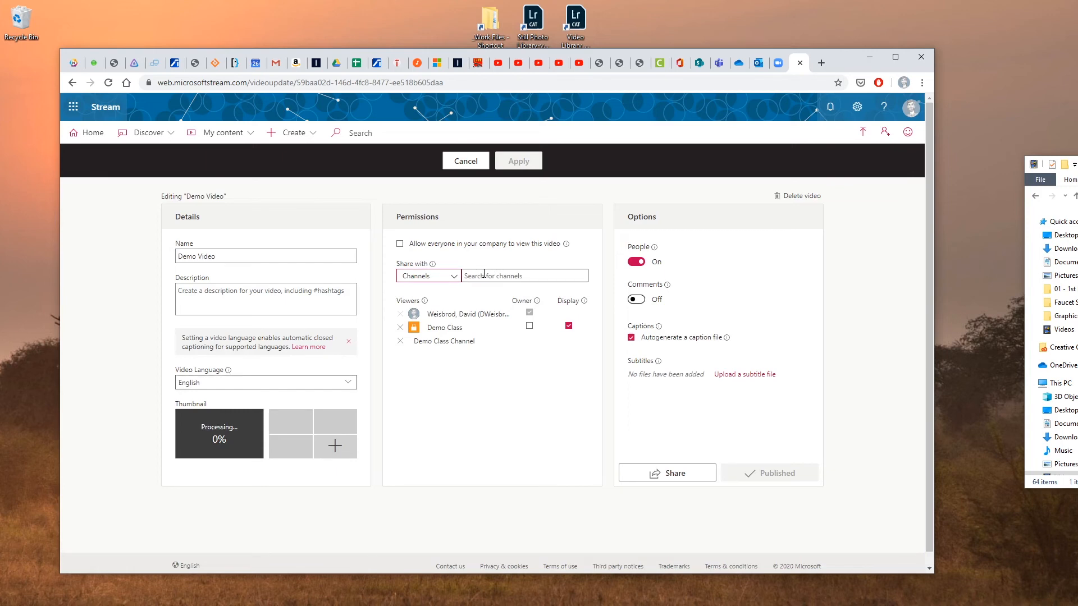
{"action": "left_click", "coordinate": [484, 274]}
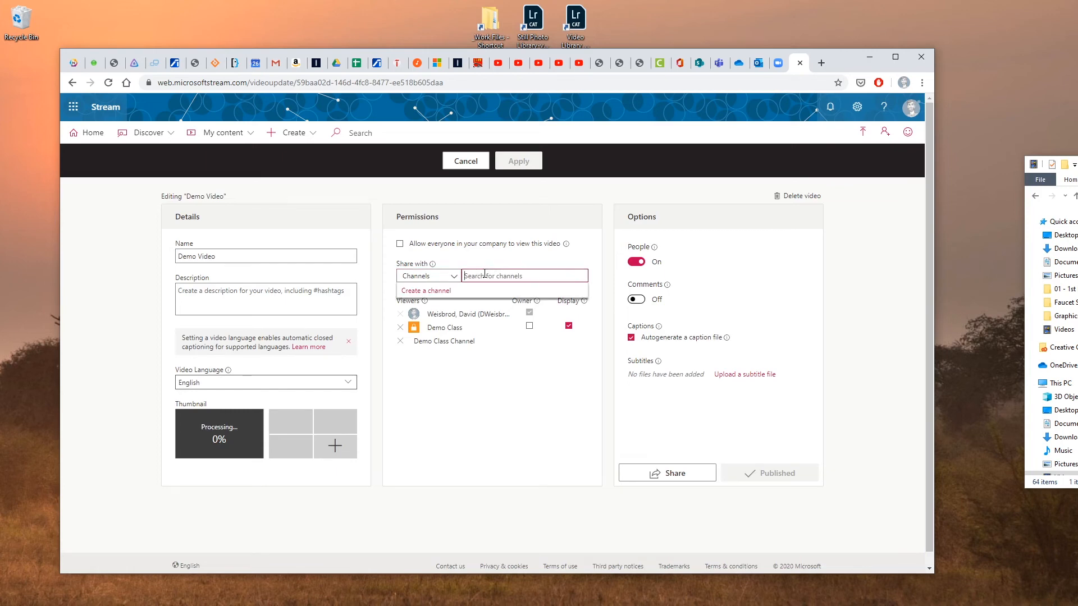
{"action": "type", "text": "media"}
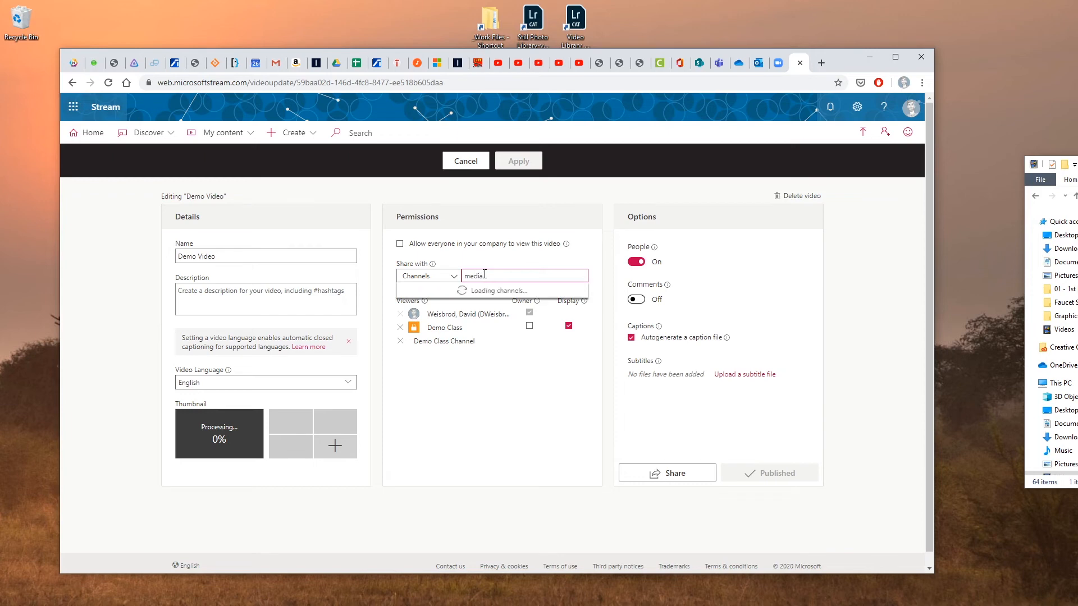
{"action": "left_click", "coordinate": [504, 390]}
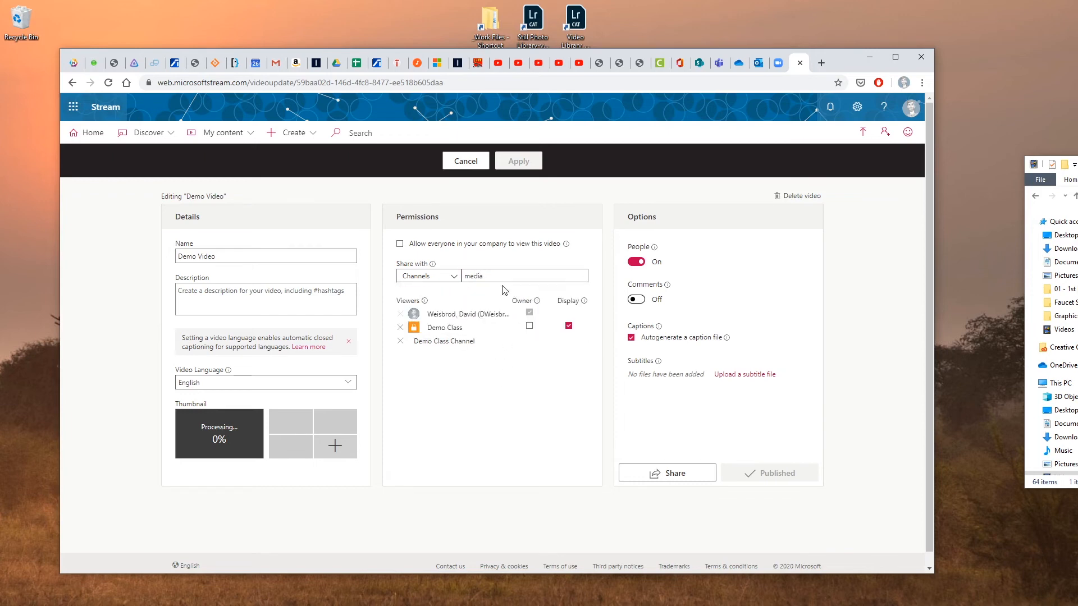
{"action": "left_click_drag", "start_coordinate": [500, 276], "coordinate": [405, 275]}
{"action": "key", "text": "BackSpace"}
{"action": "left_click", "coordinate": [478, 421]}
{"action": "mouse_move", "coordinate": [497, 326]}
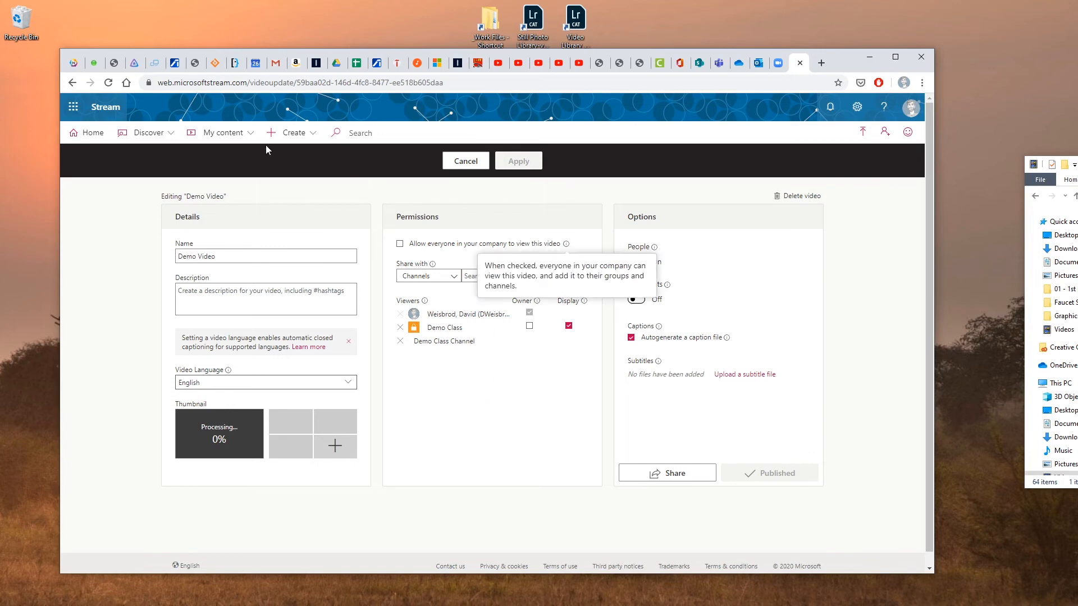
- Reopen Demo Video for editing from your list of videos, set sharing to Channels and check its viewers
{"action": "left_click", "coordinate": [223, 138]}
{"action": "left_click", "coordinate": [212, 153]}
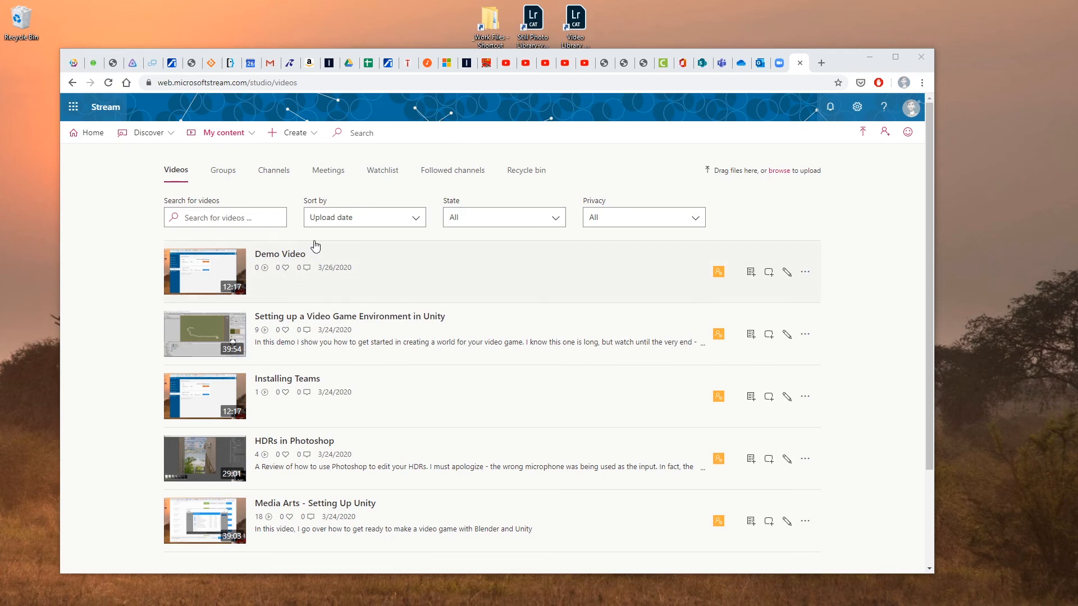
{"action": "left_click", "coordinate": [787, 272]}
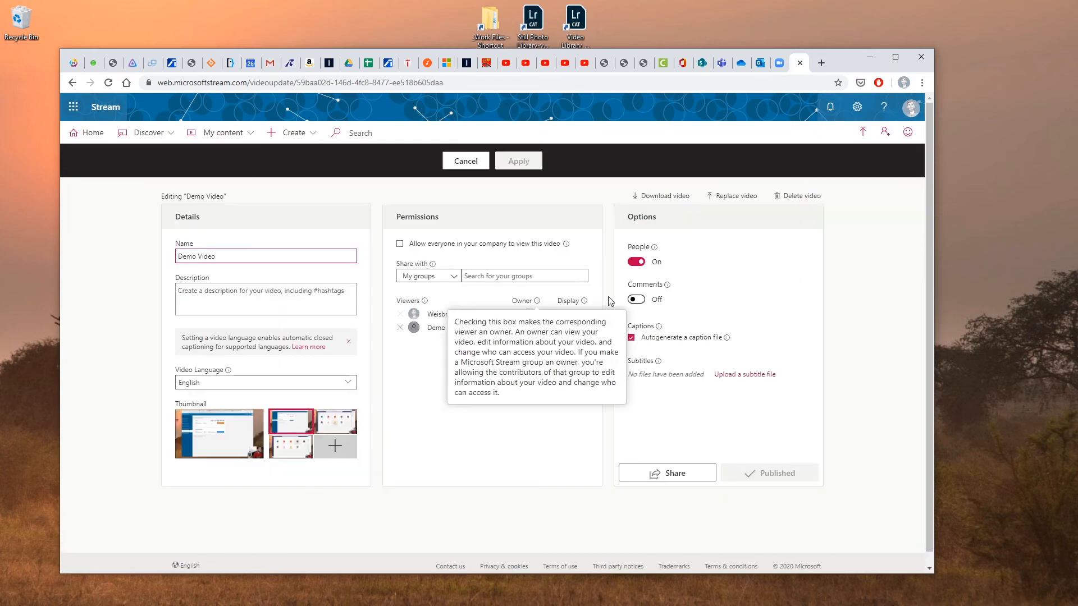
{"action": "left_click", "coordinate": [411, 392]}
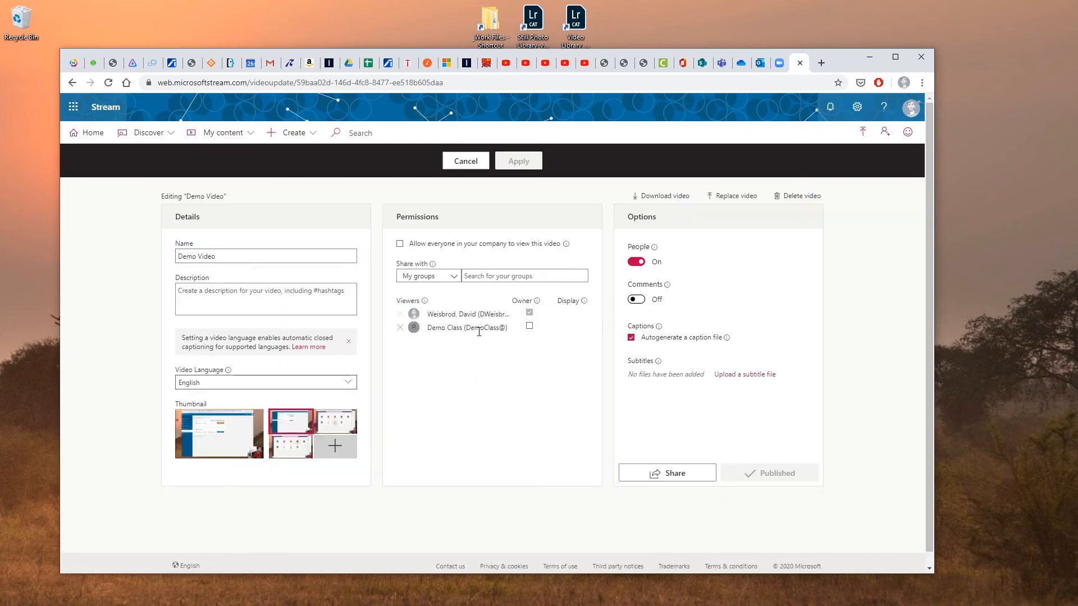
{"action": "left_click", "coordinate": [444, 276]}
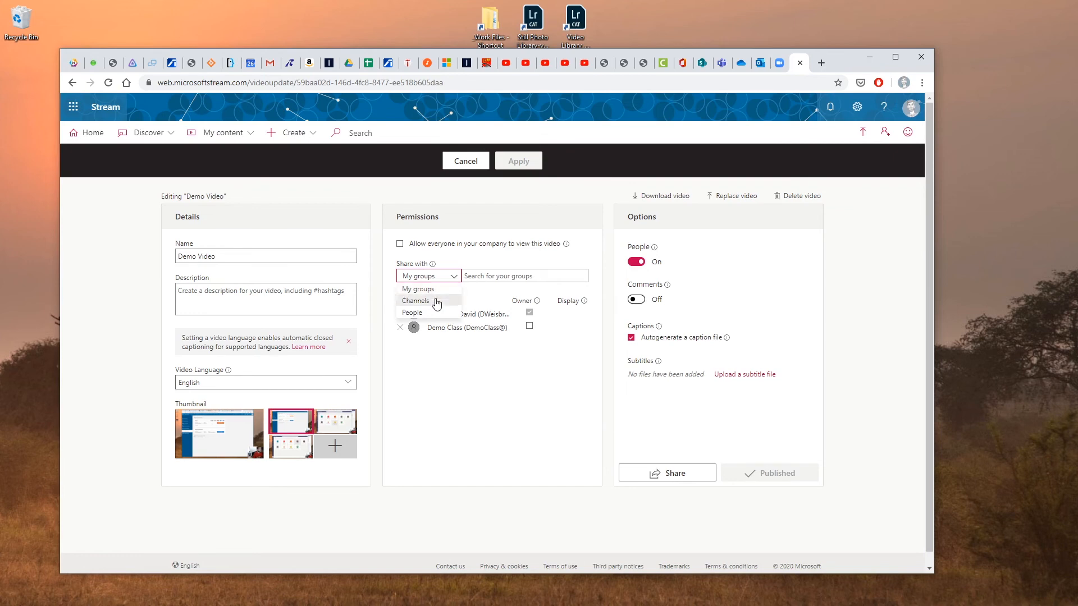
{"action": "left_click", "coordinate": [433, 301]}
{"action": "mouse_move", "coordinate": [407, 298]}
{"action": "left_click", "coordinate": [471, 437]}
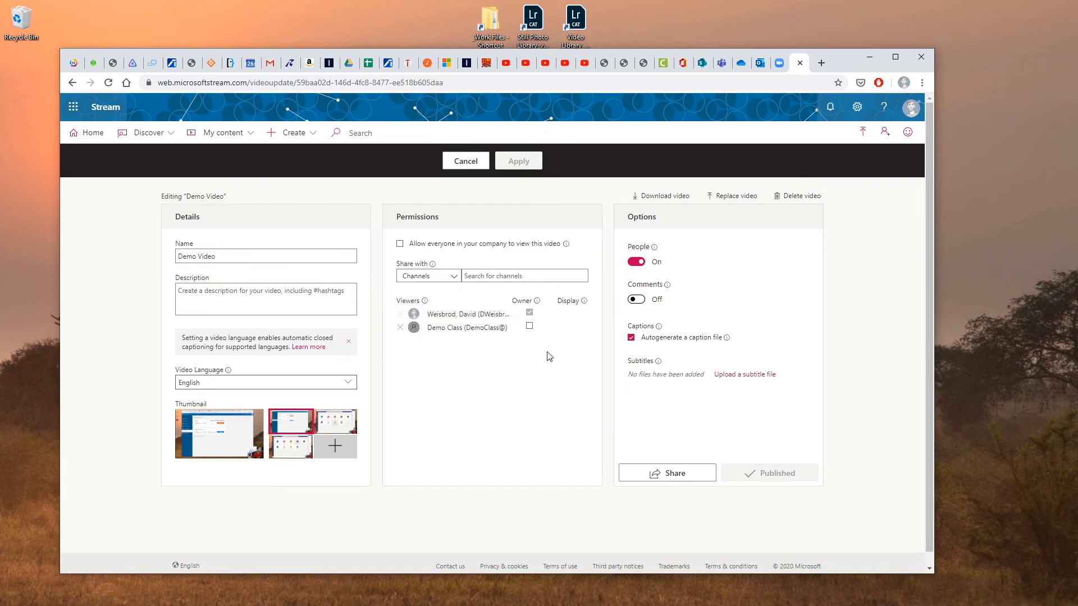
- Switch to Teams and reopen the Demo Class Videos tab in the Demo Class team's General channel
{"action": "left_click", "coordinate": [721, 63]}
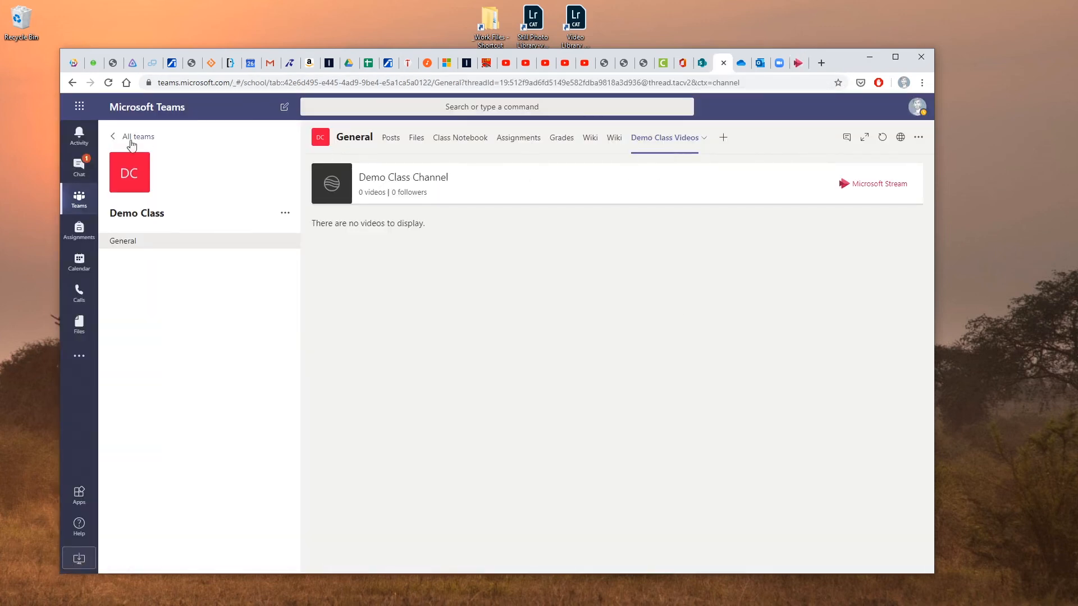
{"action": "left_click", "coordinate": [115, 137]}
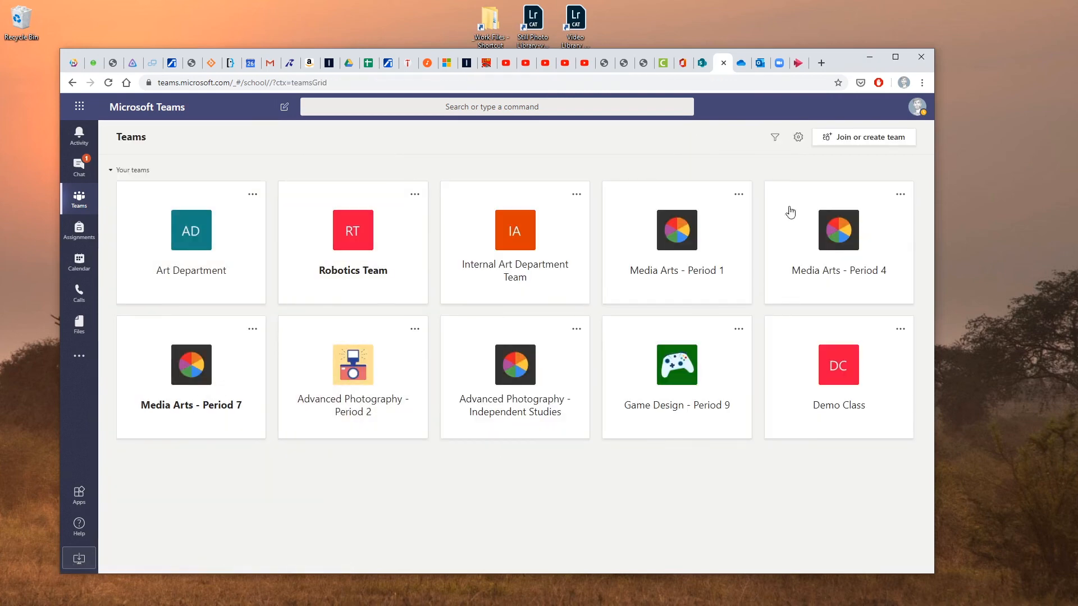
{"action": "left_click", "coordinate": [833, 361]}
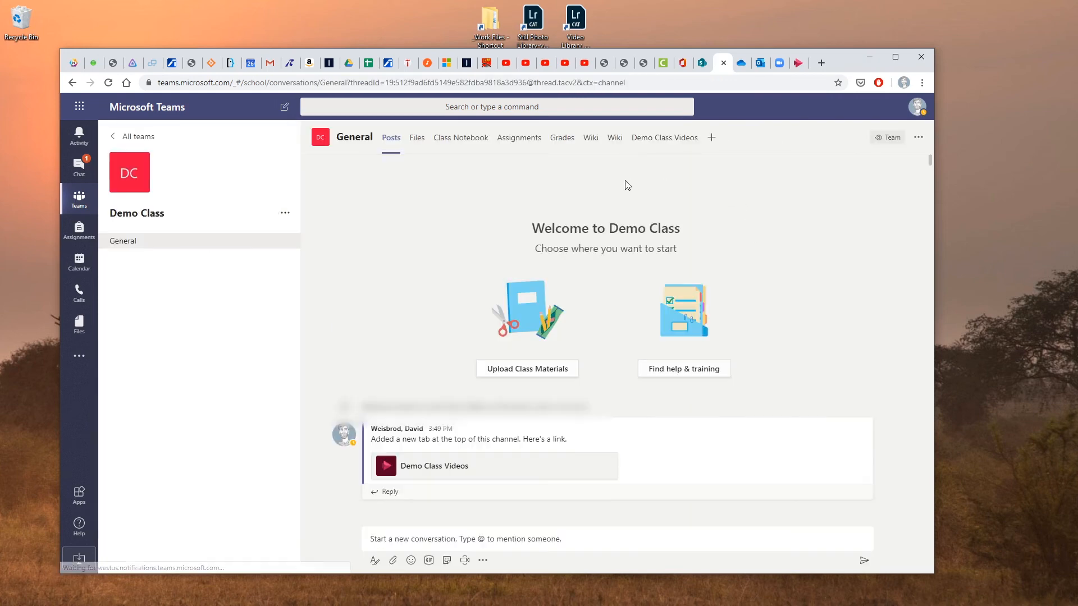
{"action": "left_click", "coordinate": [648, 147]}
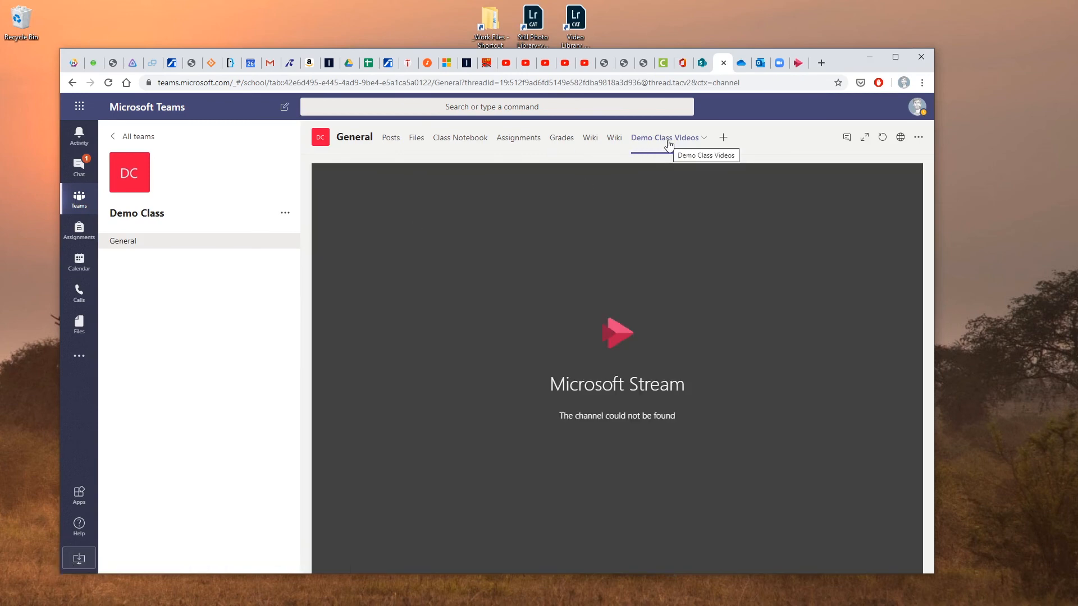
- Remove the Demo Class Videos tab from the General channel of Demo Class
{"action": "left_click", "coordinate": [704, 140]}
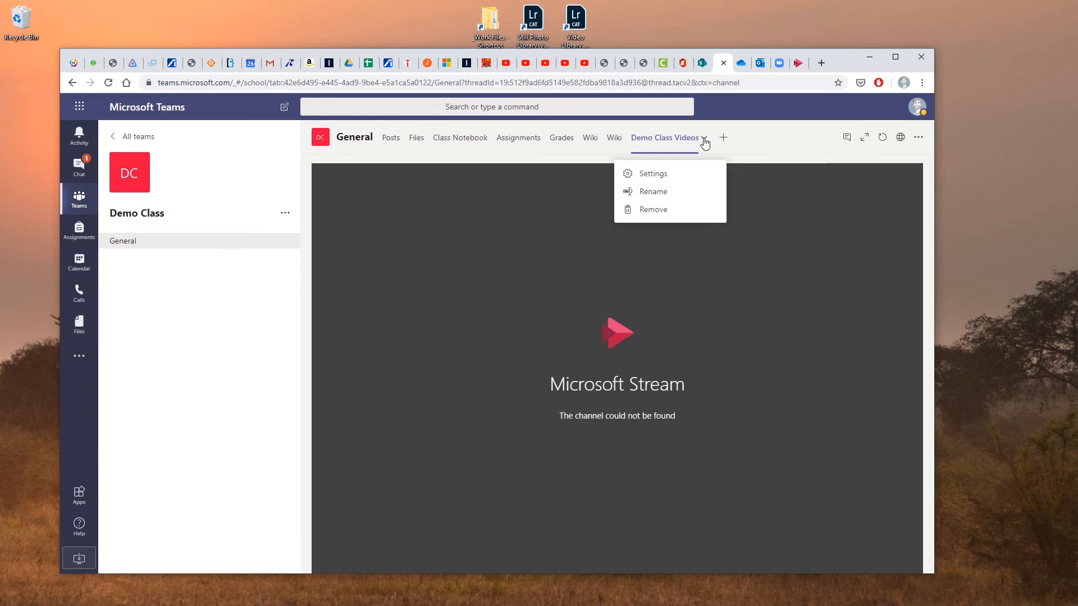
{"action": "left_click", "coordinate": [661, 211]}
{"action": "left_click", "coordinate": [616, 359]}
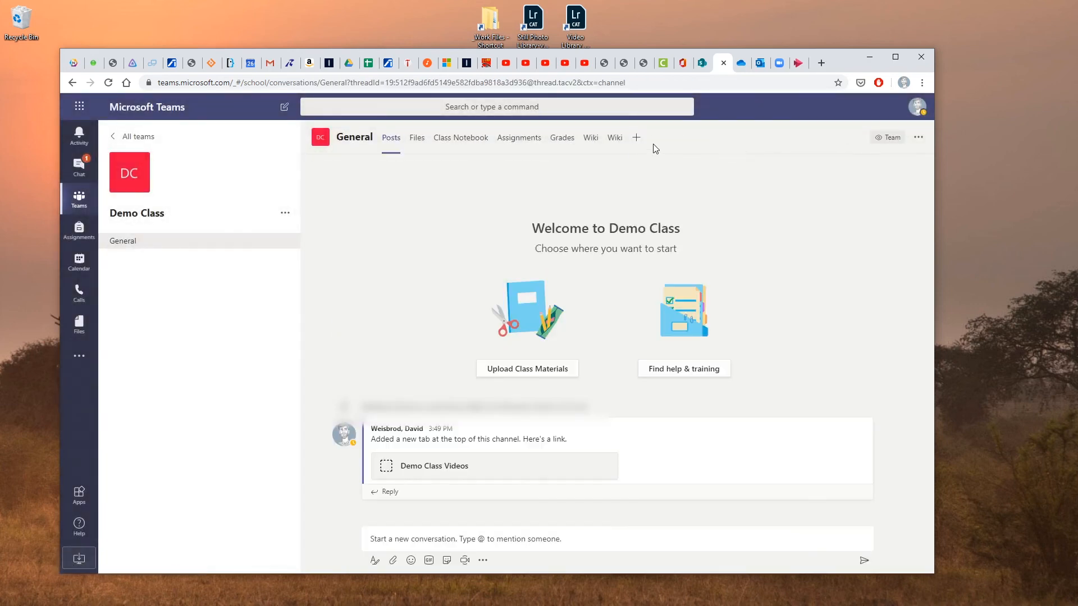
- Try to add a Stream channel tab to the General channel by searching for "demo", and back out of its setup
{"action": "left_click", "coordinate": [636, 138]}
{"action": "left_click", "coordinate": [497, 289]}
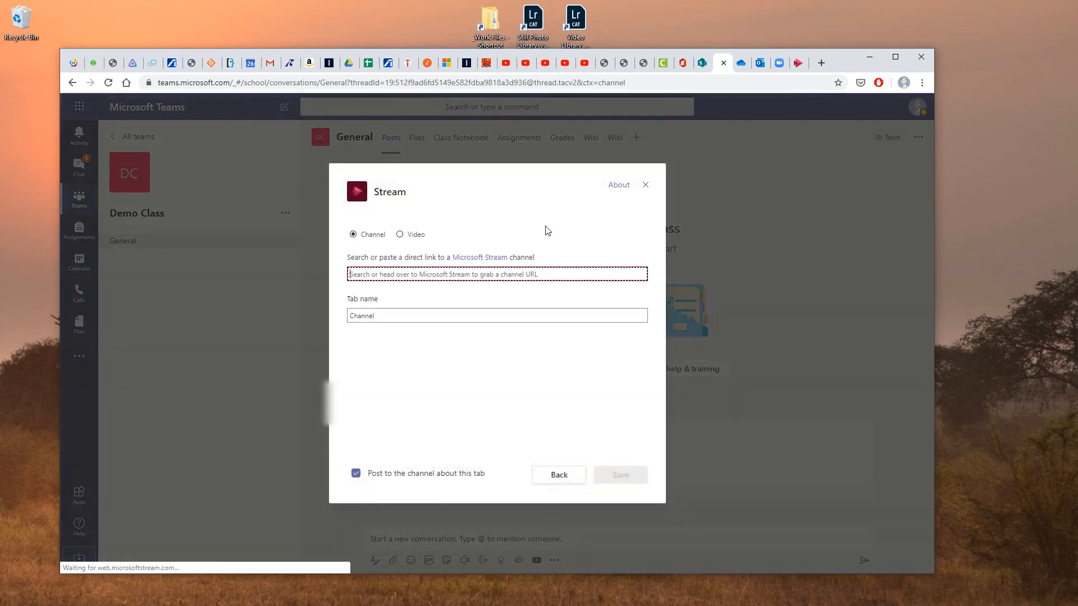
{"action": "type", "text": "demo"}
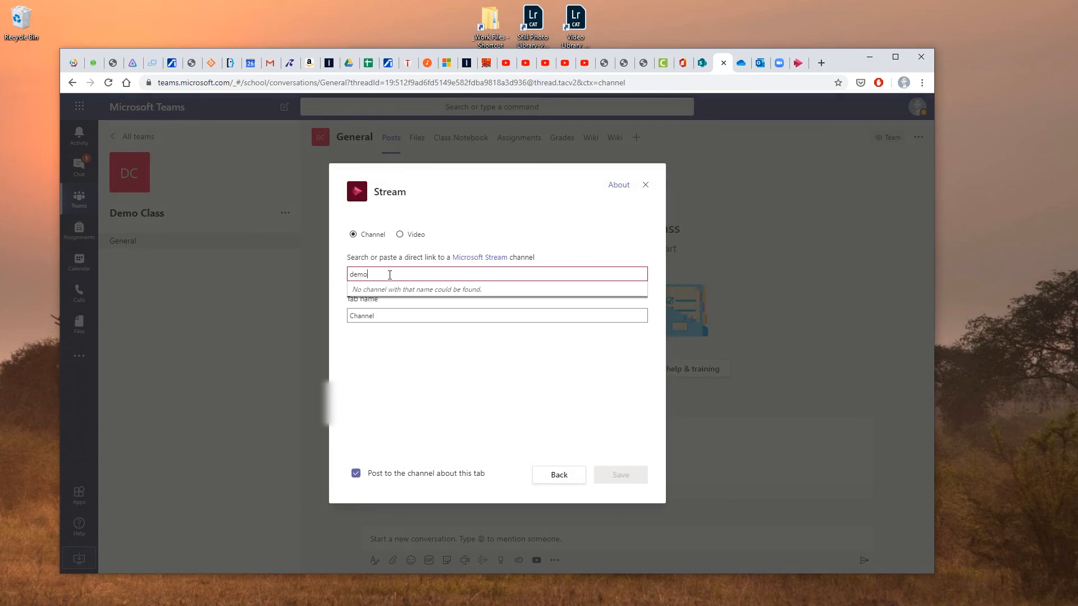
{"action": "left_click", "coordinate": [422, 373]}
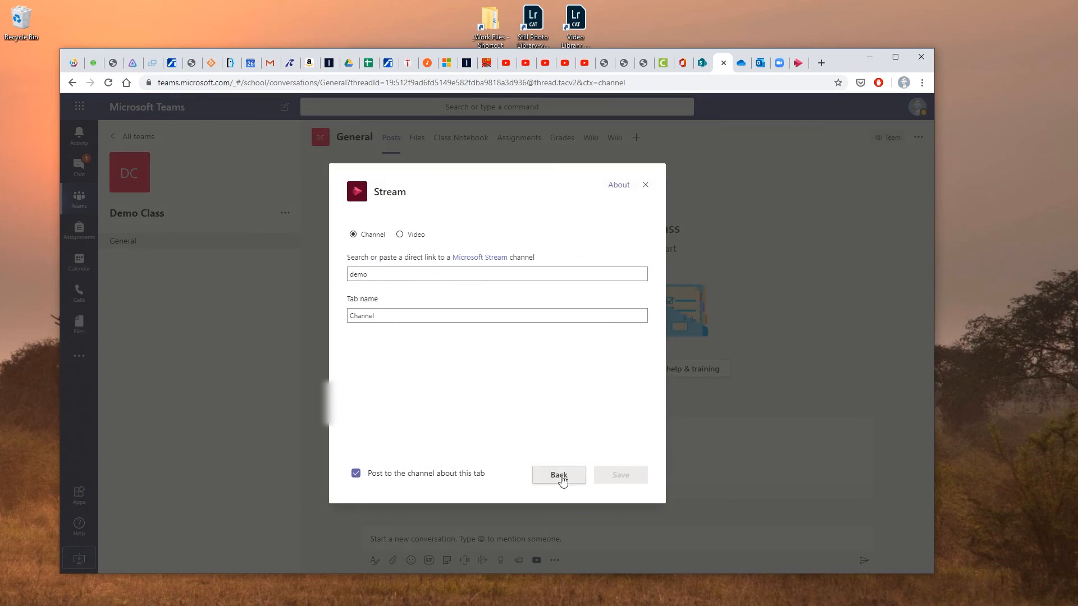
{"action": "left_click_drag", "start_coordinate": [400, 276], "coordinate": [299, 278]}
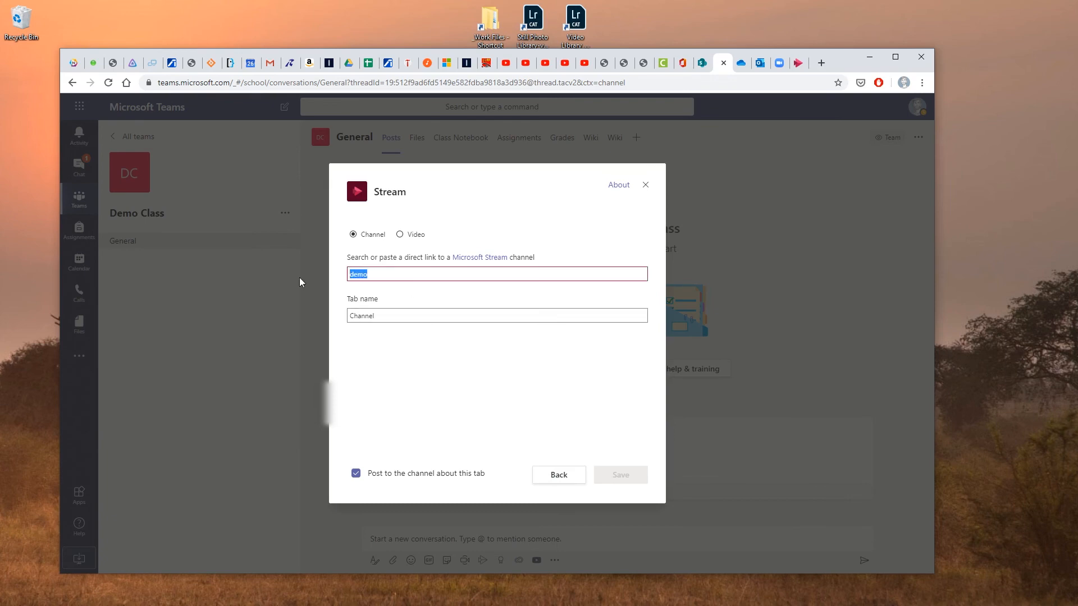
{"action": "type", "text": "demo"}
{"action": "left_click", "coordinate": [559, 475]}
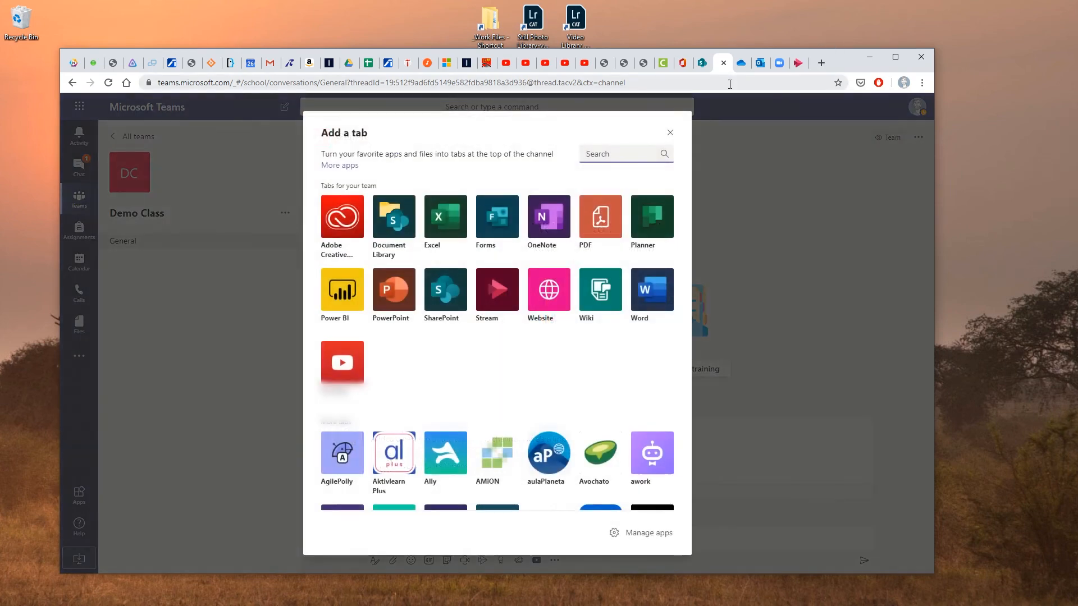
- Switch to Stream and view the channels of the Demo Class group
{"action": "left_click", "coordinate": [798, 63]}
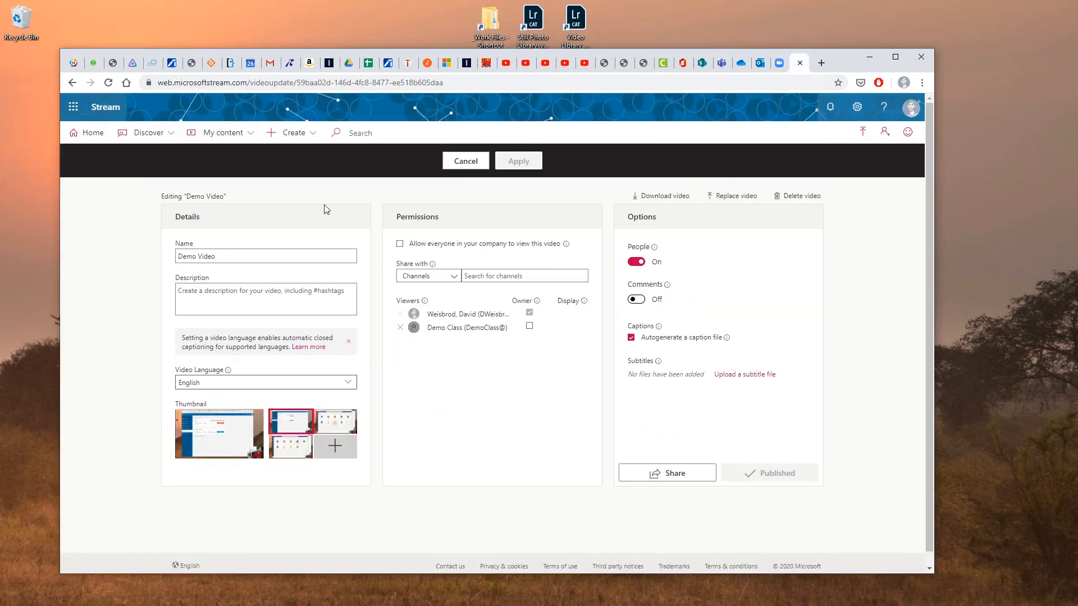
{"action": "left_click", "coordinate": [215, 133]}
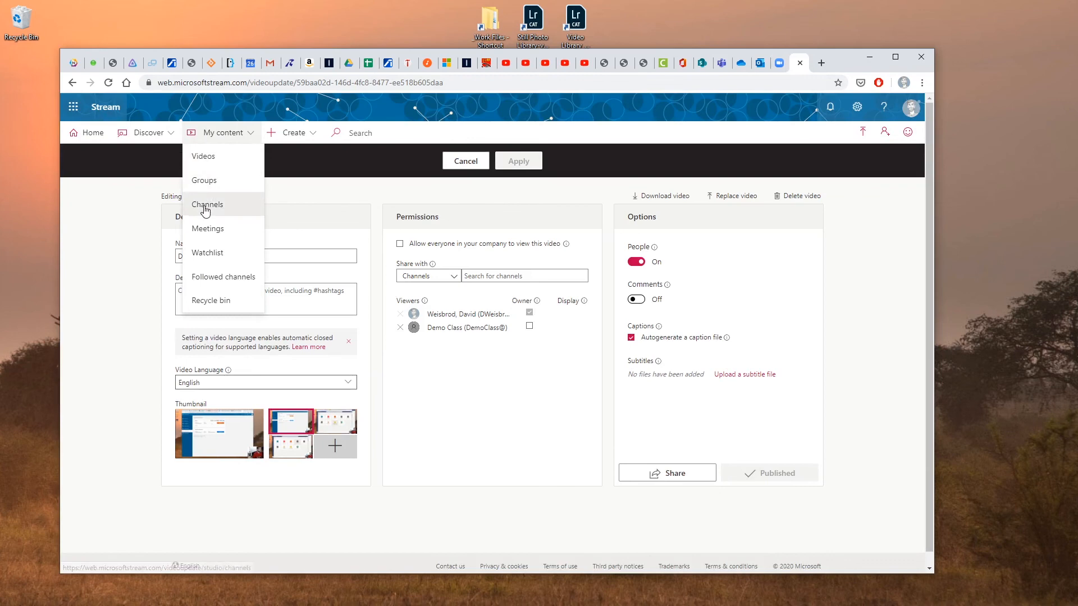
{"action": "left_click", "coordinate": [204, 180]}
{"action": "scroll", "coordinate": [359, 323], "scroll_direction": "down", "scroll_amount": 3}
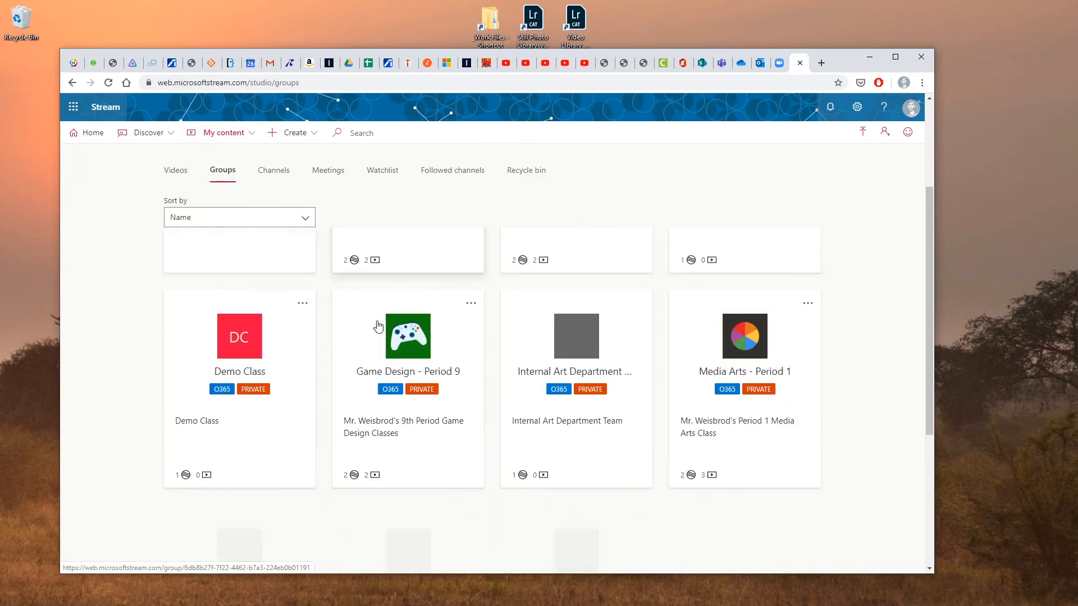
{"action": "left_click", "coordinate": [239, 337]}
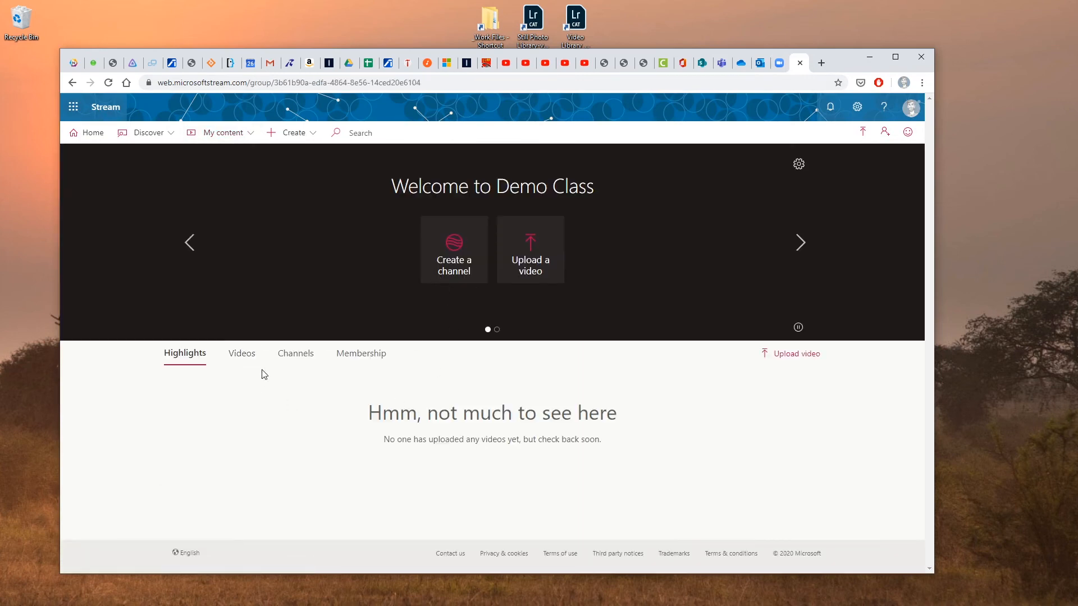
{"action": "left_click", "coordinate": [295, 354]}
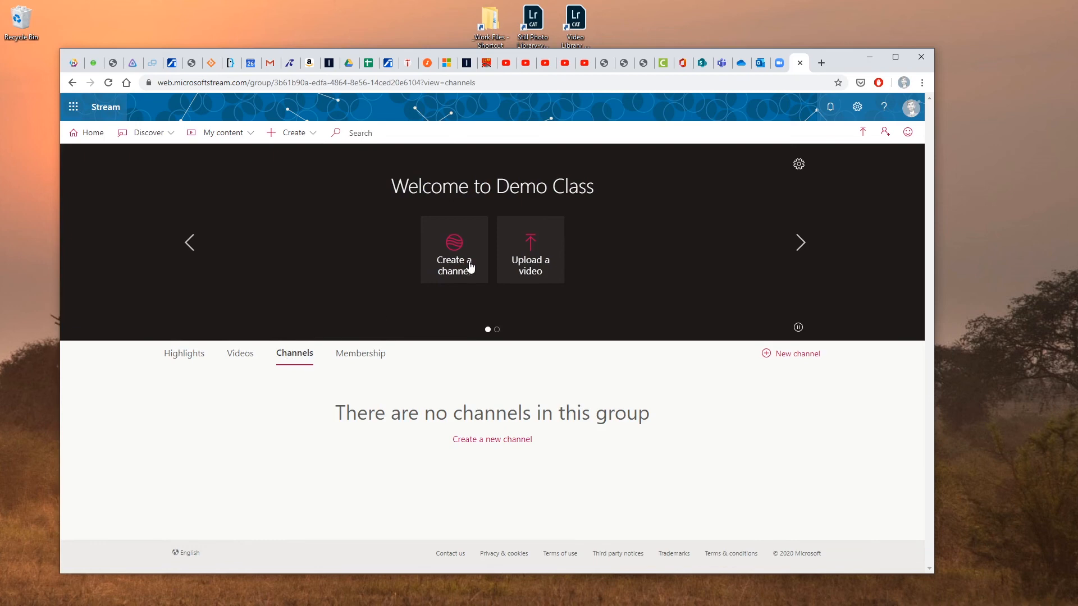
- Create a group channel named Demo Class Channel in the Demo Class group and reload the group's channel list
{"action": "left_click", "coordinate": [470, 267]}
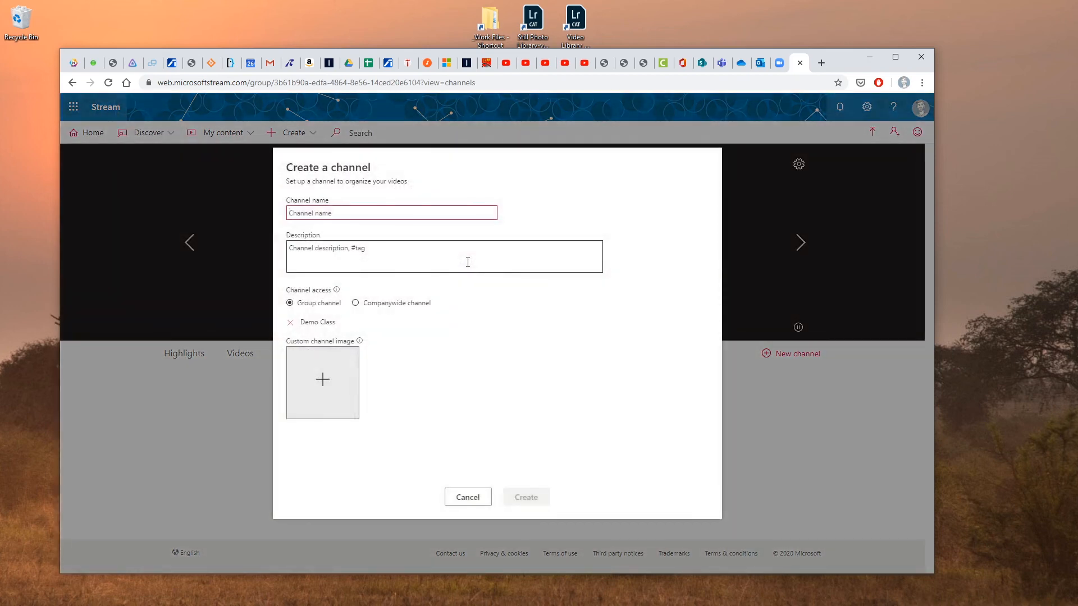
{"action": "type", "text": "Demo"}
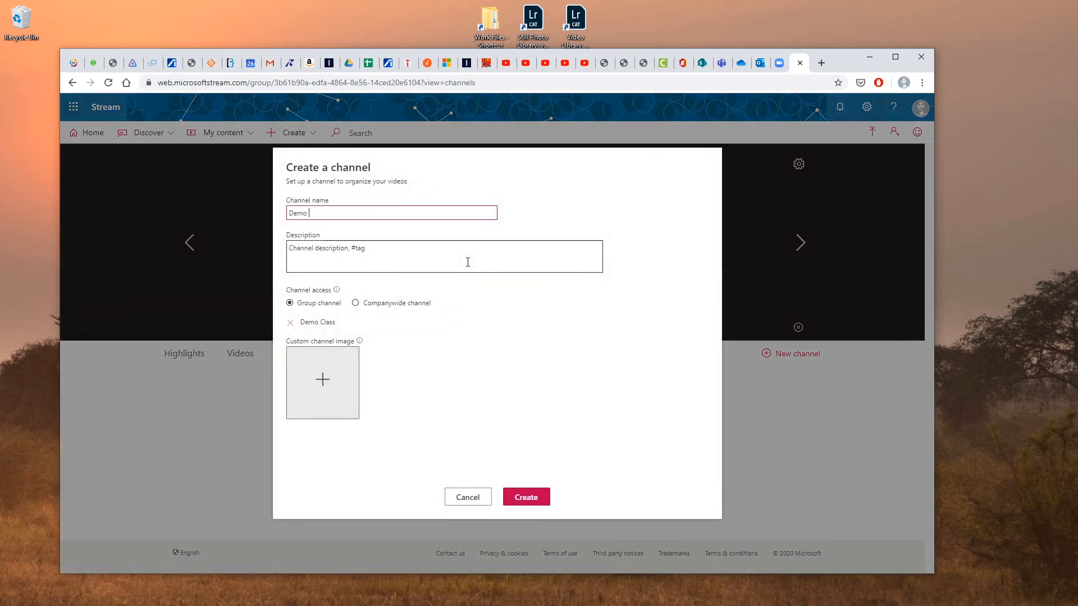
{"action": "type", "text": " Class Channel"}
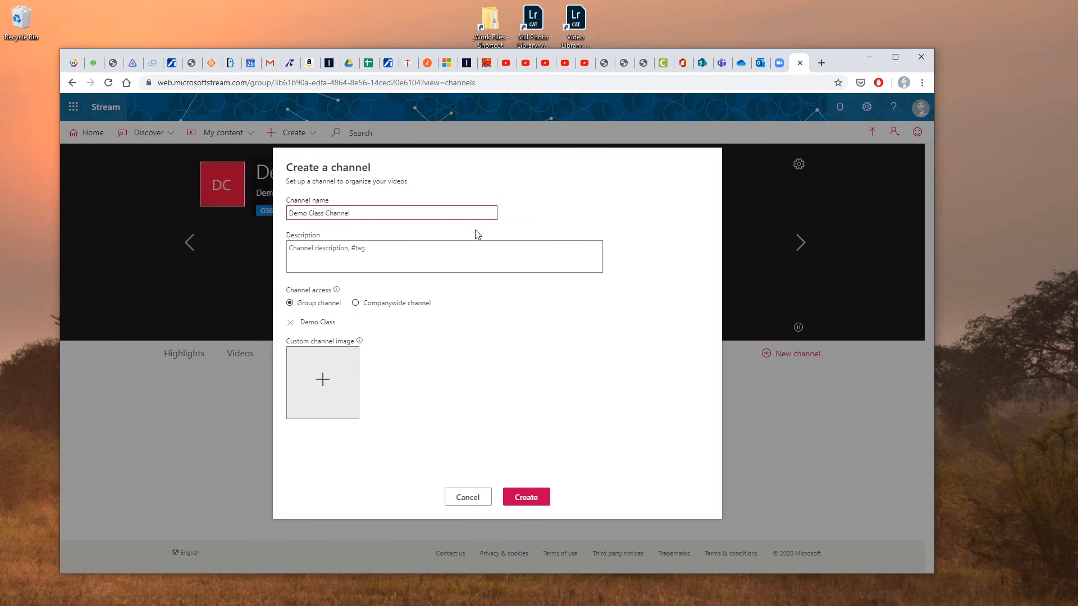
{"action": "left_click", "coordinate": [527, 497]}
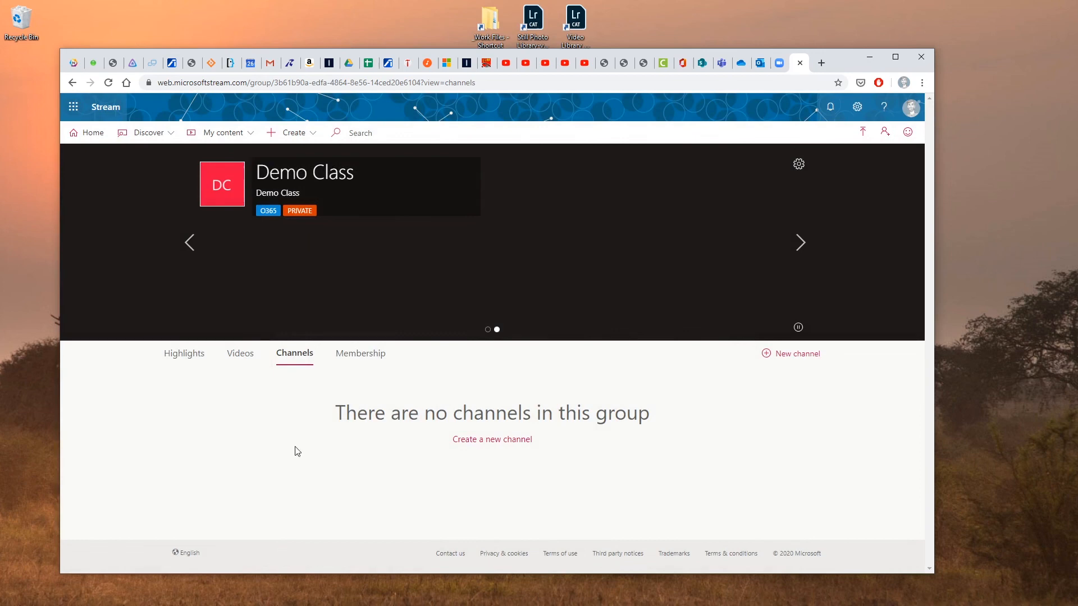
{"action": "left_click", "coordinate": [186, 360]}
{"action": "left_click", "coordinate": [290, 357]}
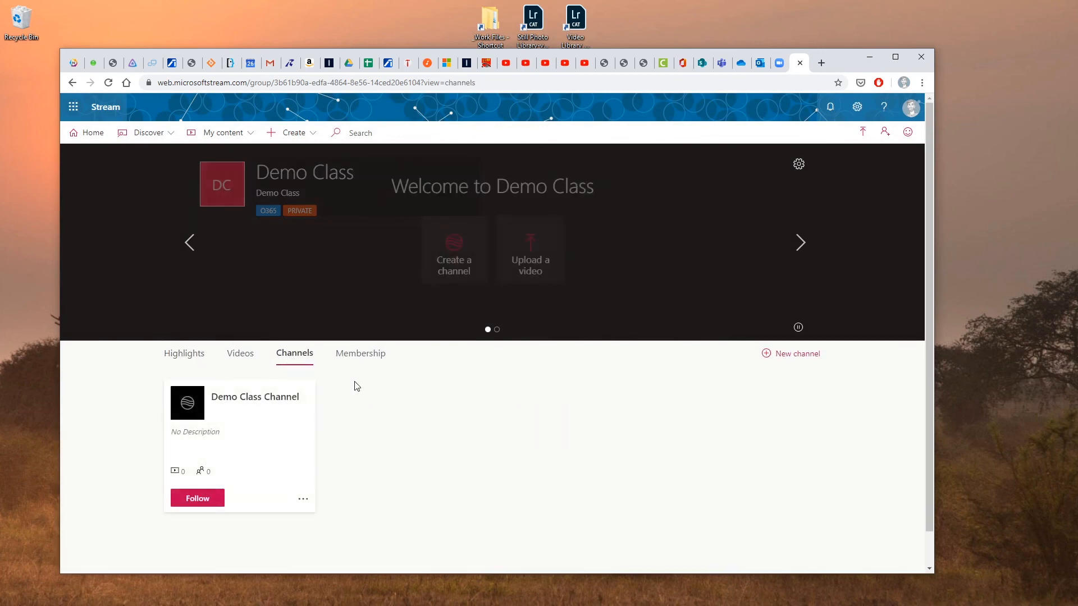
- Open Demo Video for editing from your list of videos
{"action": "left_click", "coordinate": [223, 132]}
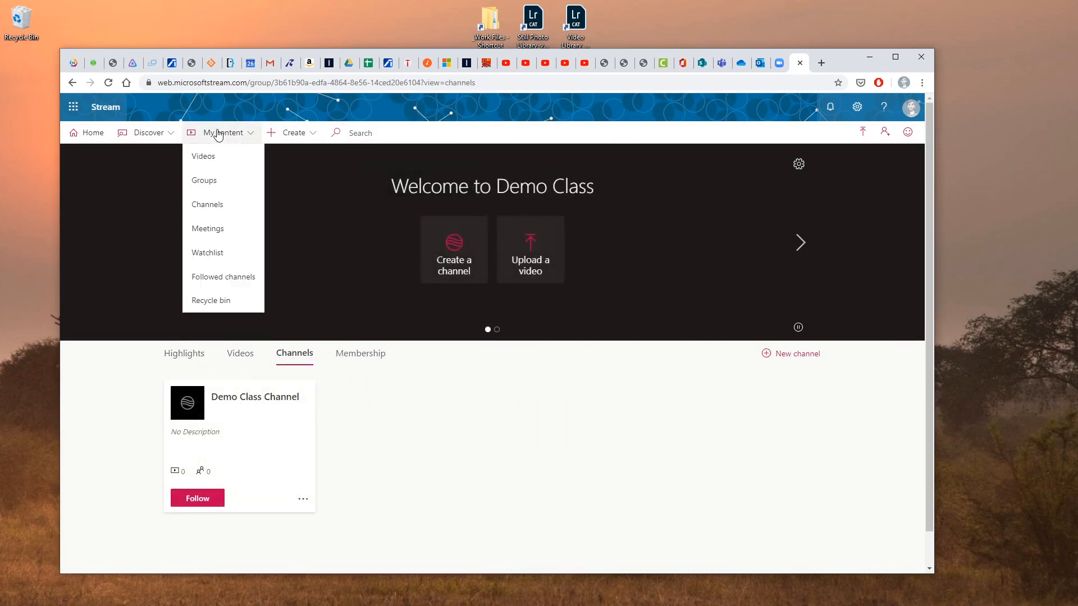
{"action": "left_click", "coordinate": [227, 155]}
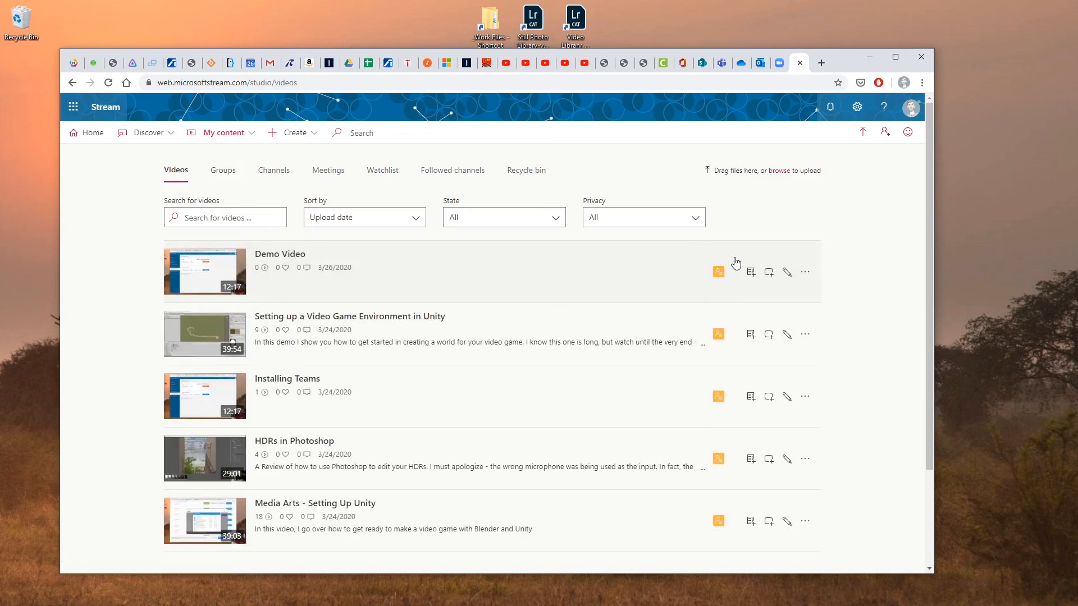
{"action": "left_click", "coordinate": [786, 273]}
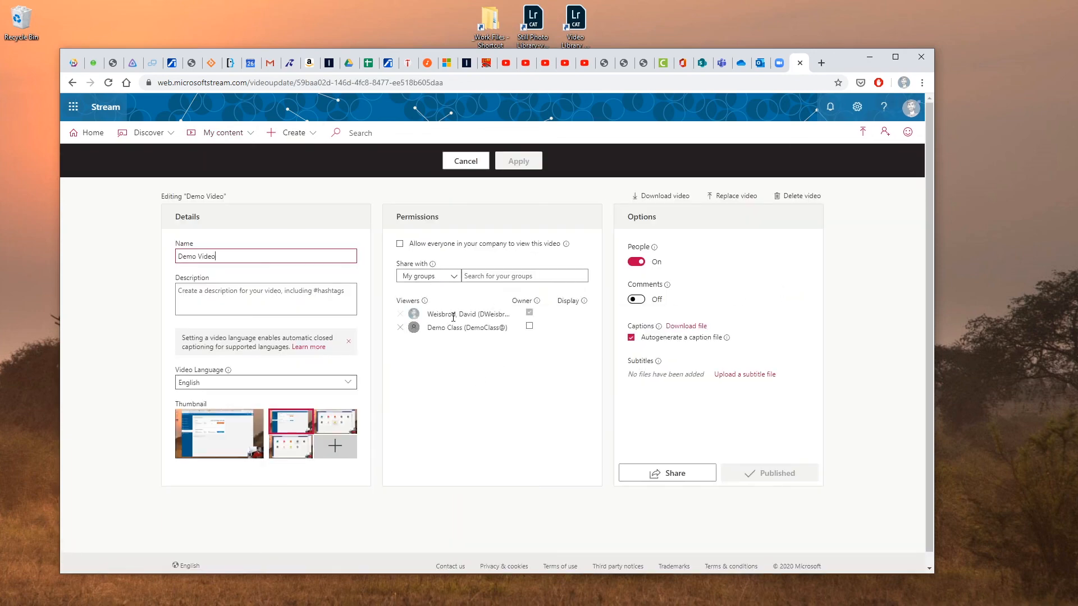
- Remove the Demo Class group from Demo Video's viewers, share the video with Demo Class Channel, and apply the changes
{"action": "left_click", "coordinate": [459, 277]}
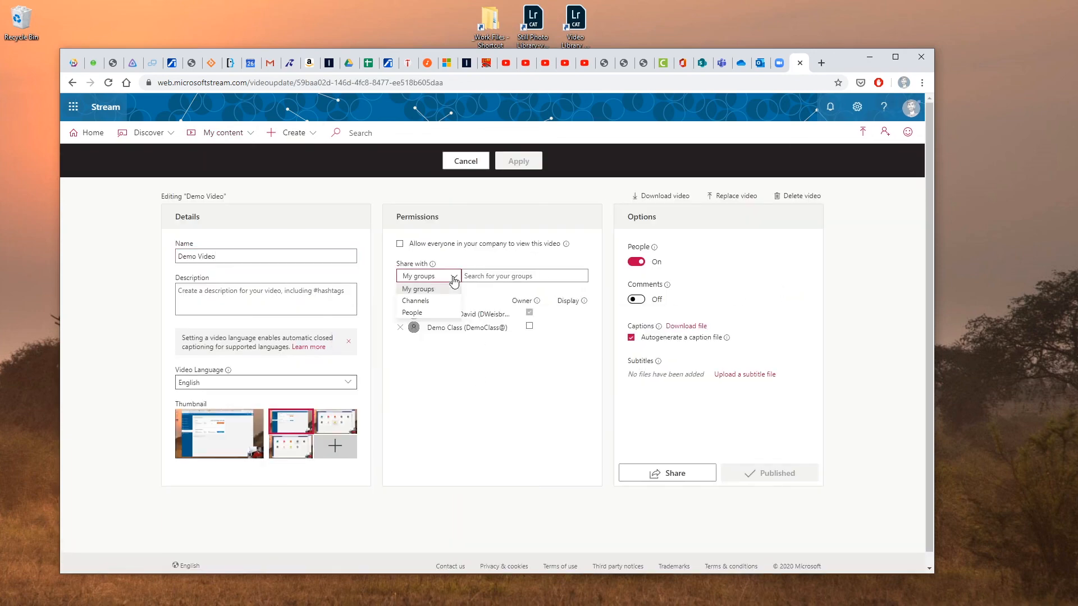
{"action": "left_click", "coordinate": [431, 306]}
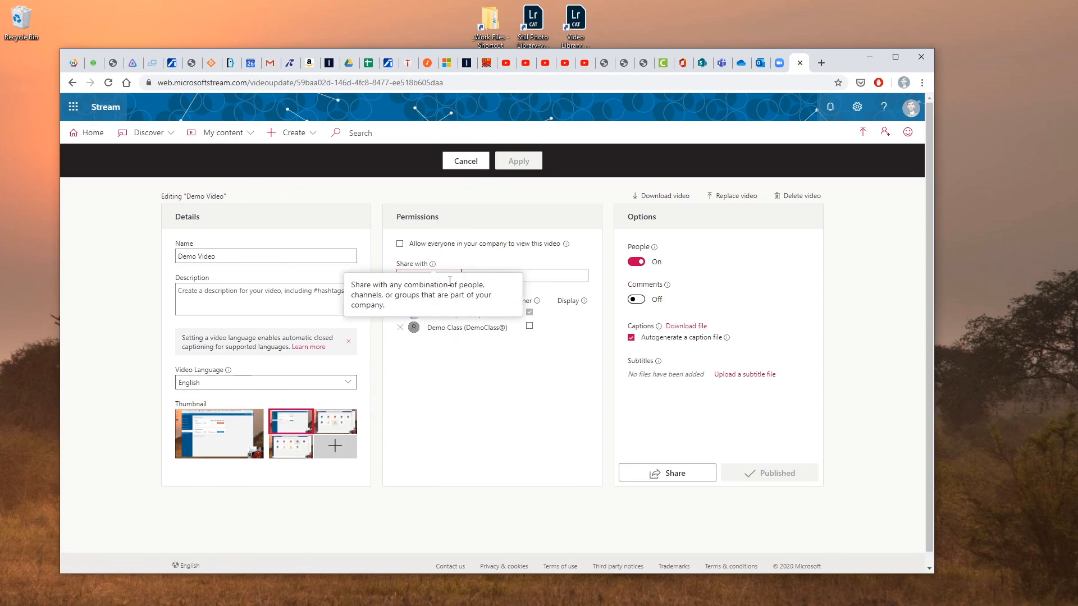
{"action": "left_click", "coordinate": [400, 327]}
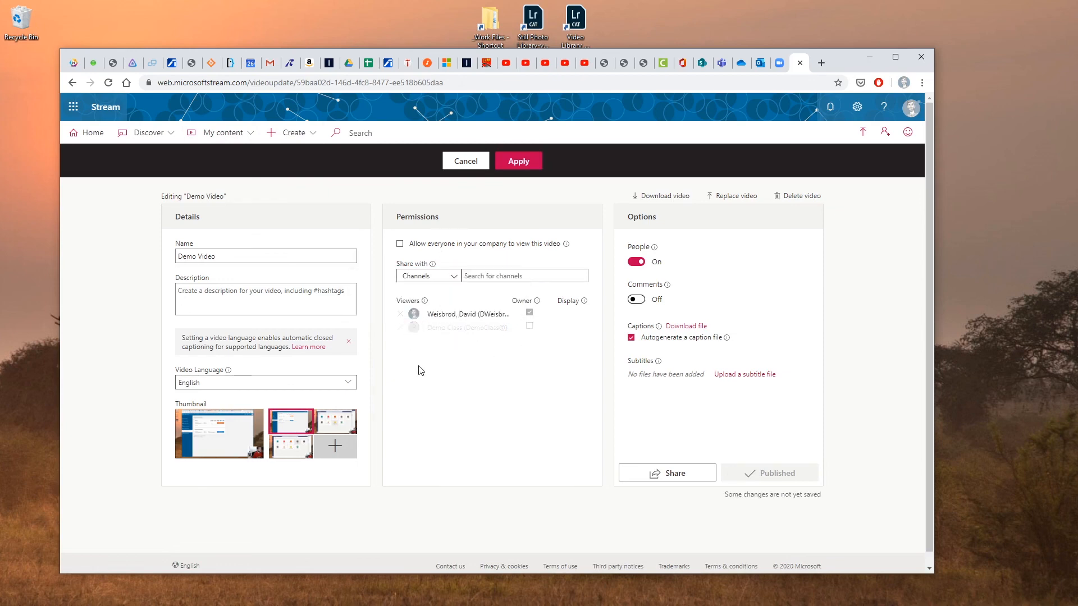
{"action": "left_click", "coordinate": [470, 276]}
{"action": "type", "text": "demo"}
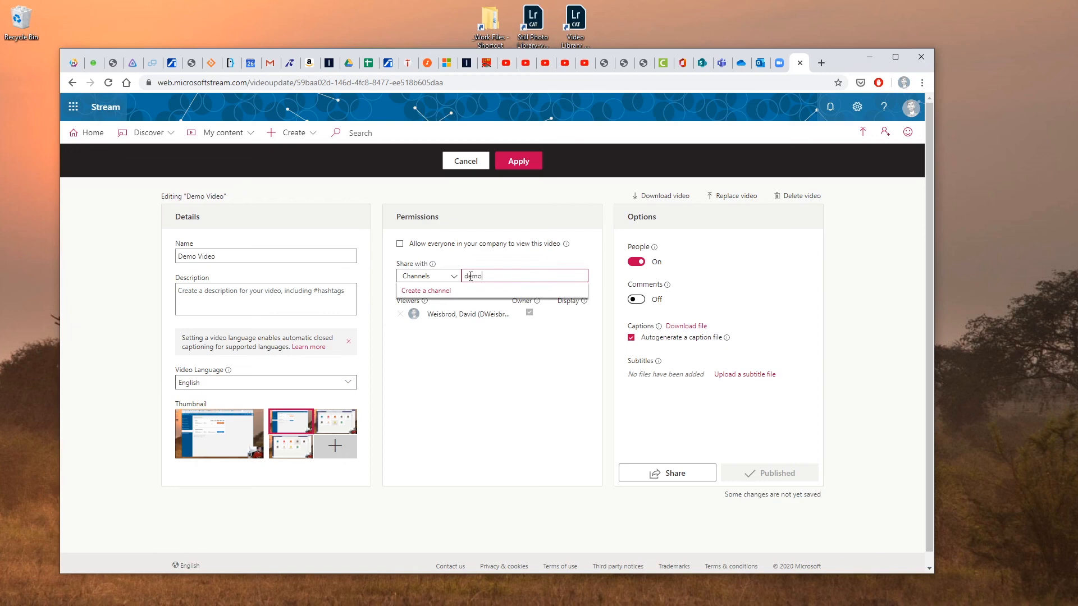
{"action": "left_click", "coordinate": [463, 305]}
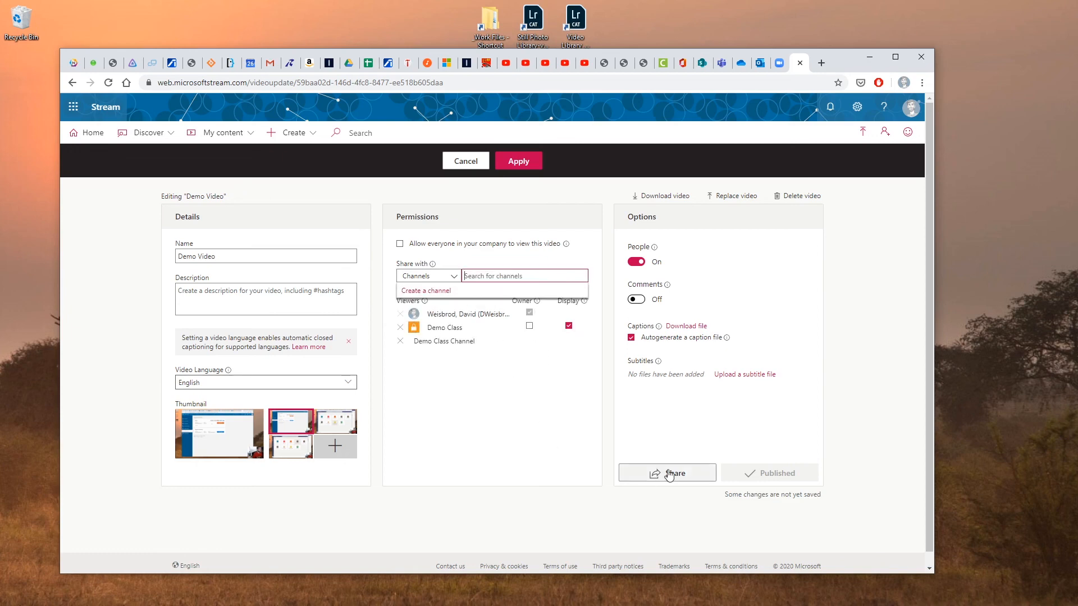
{"action": "left_click", "coordinate": [519, 164]}
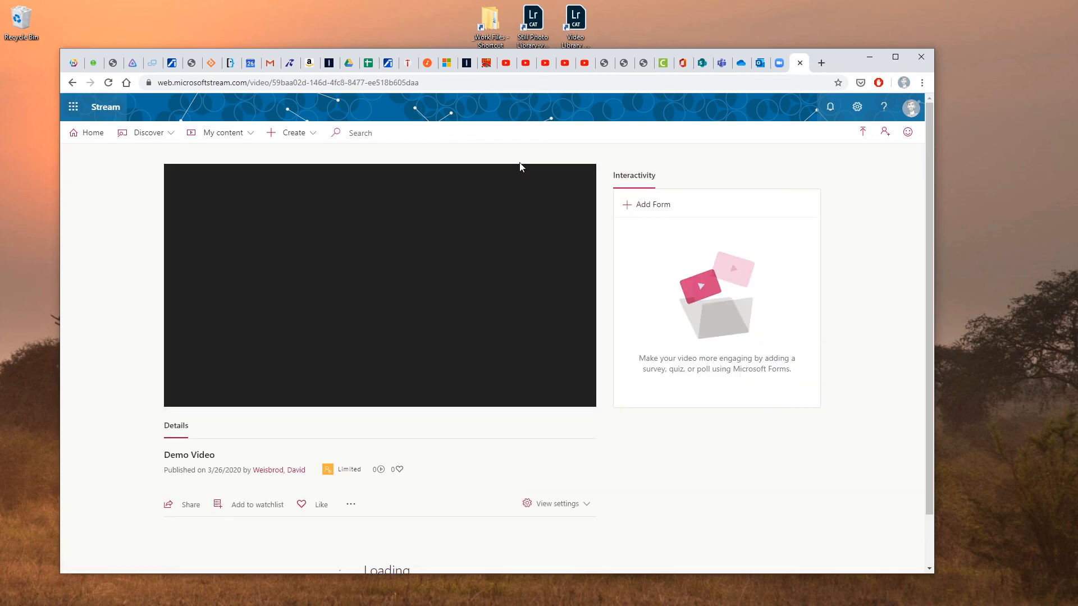
- Switch to Microsoft Teams and add Demo Class Channel as a Stream channel tab in the Demo Class team's General channel
{"action": "left_click", "coordinate": [722, 67]}
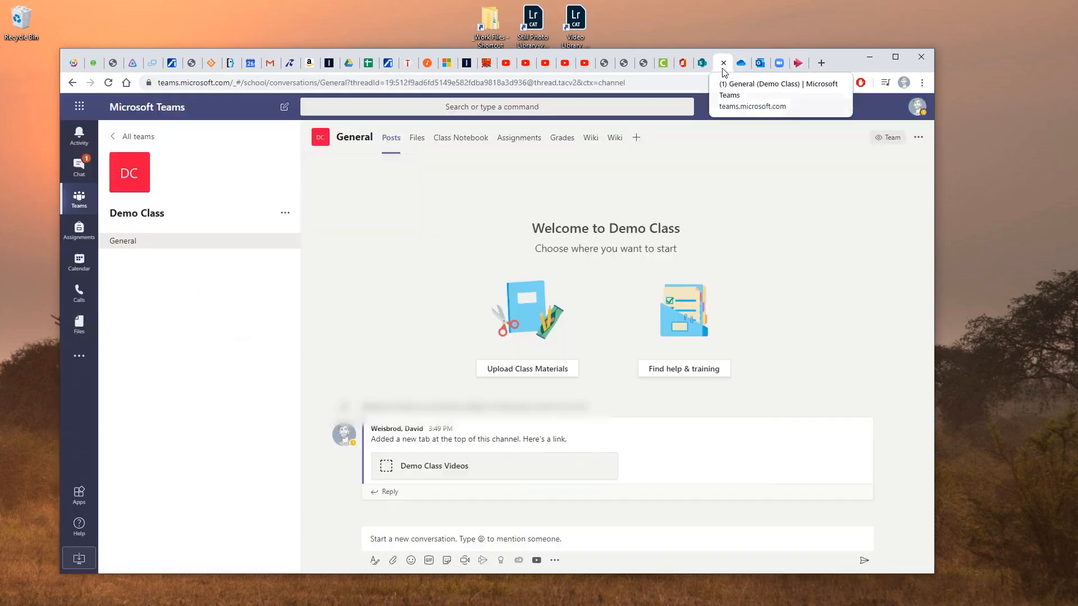
{"action": "left_click", "coordinate": [637, 137]}
{"action": "left_click", "coordinate": [497, 289]}
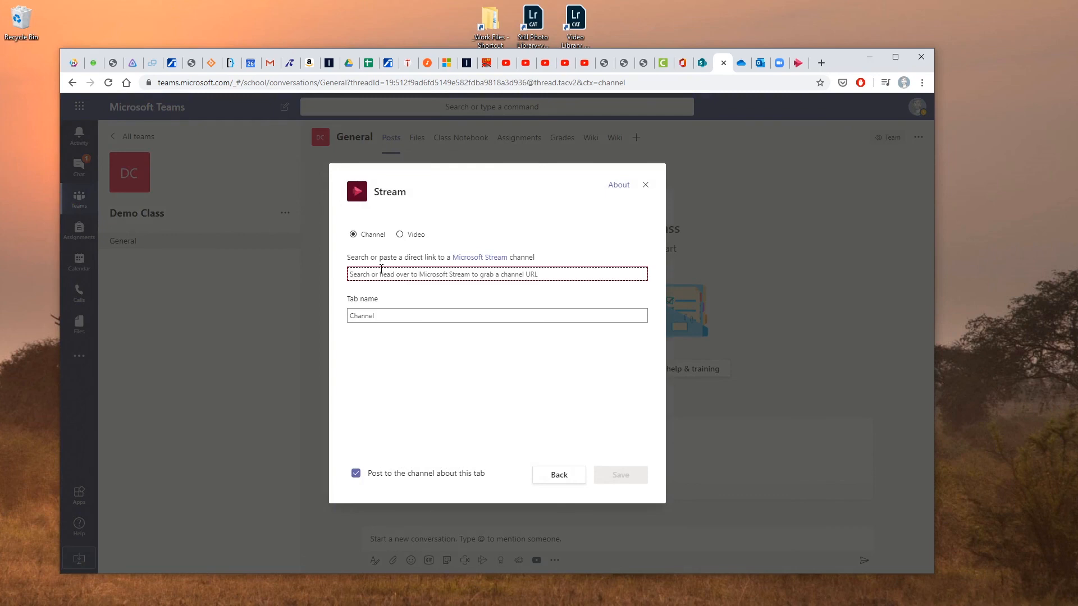
{"action": "type", "text": "Demo"}
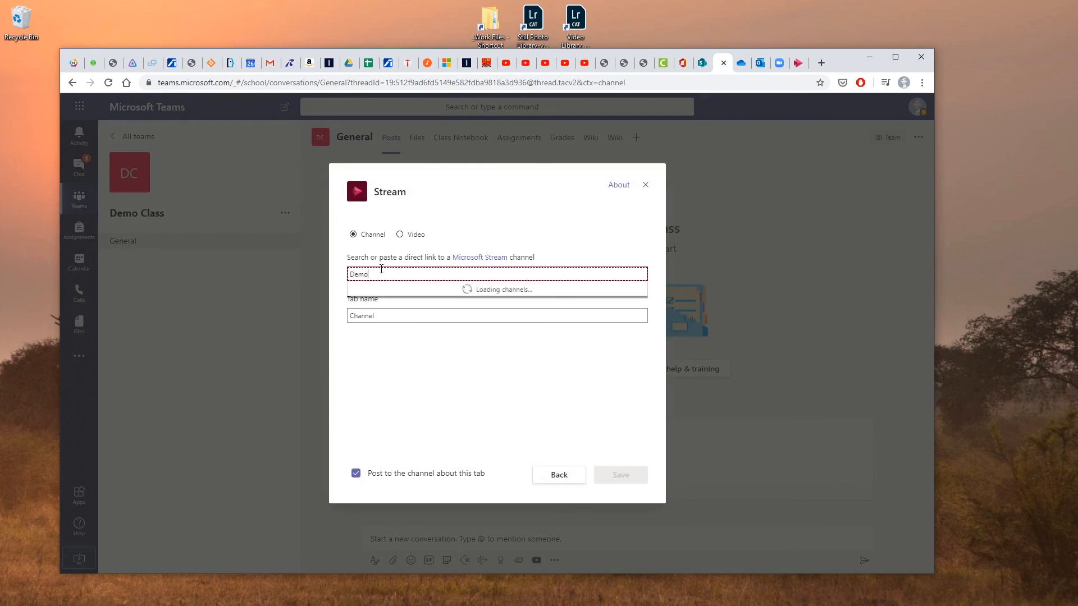
{"action": "left_click", "coordinate": [398, 307]}
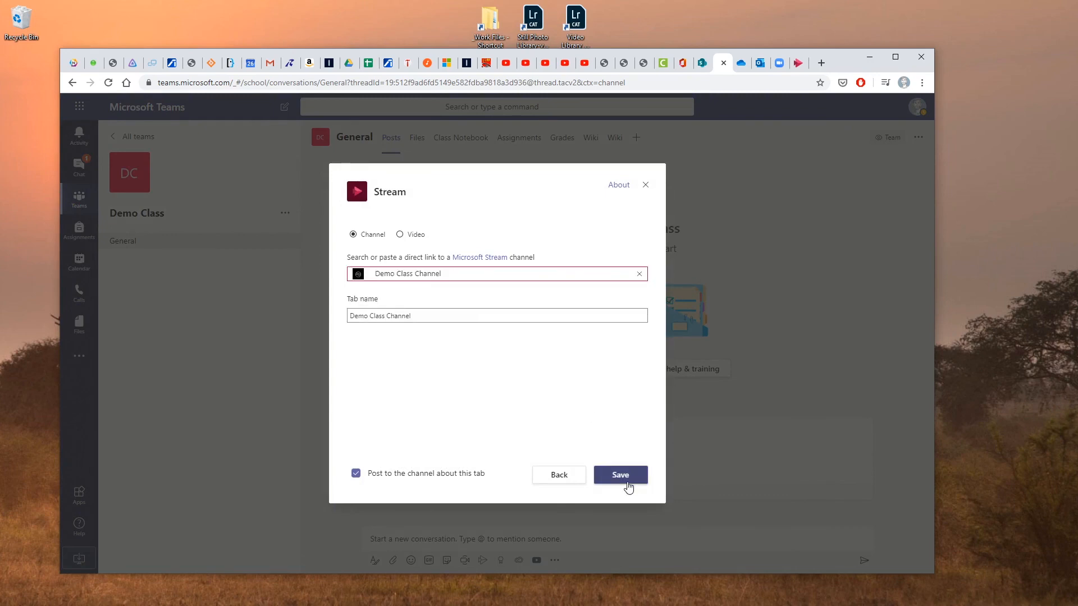
{"action": "left_click", "coordinate": [624, 481]}
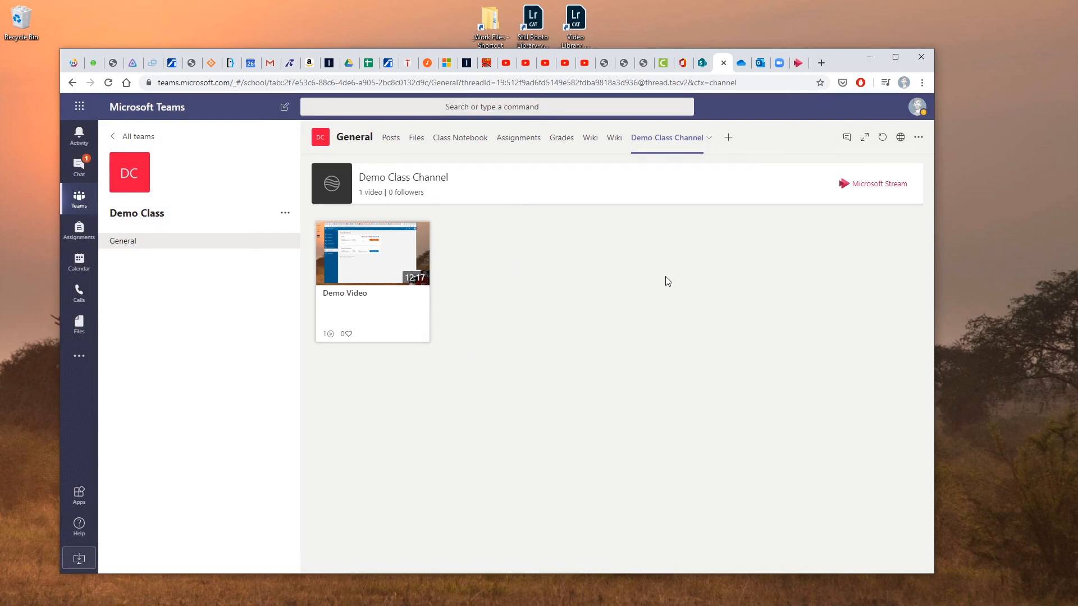
- Return to the overview of all teams, reopen the Demo Class team and view its Demo Class Channel tab
{"action": "left_click", "coordinate": [140, 138]}
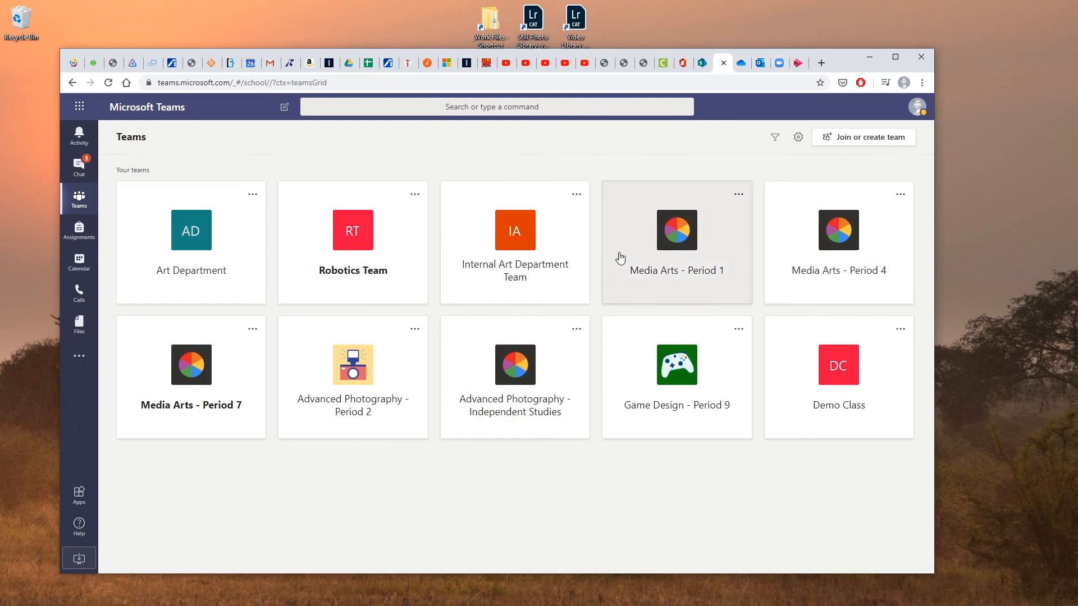
{"action": "left_click", "coordinate": [816, 393]}
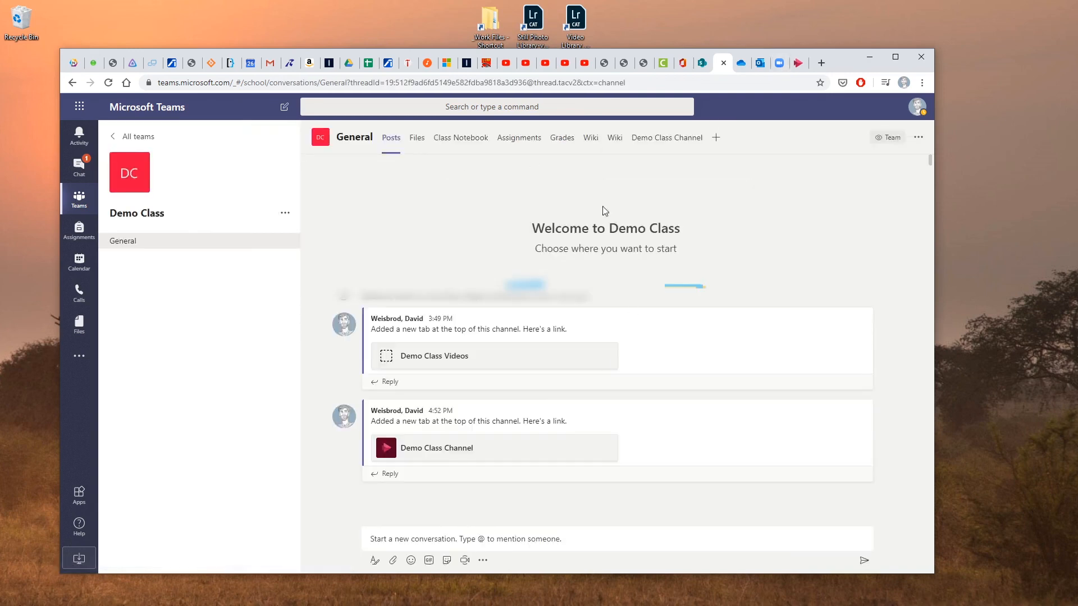
{"action": "left_click", "coordinate": [691, 139]}
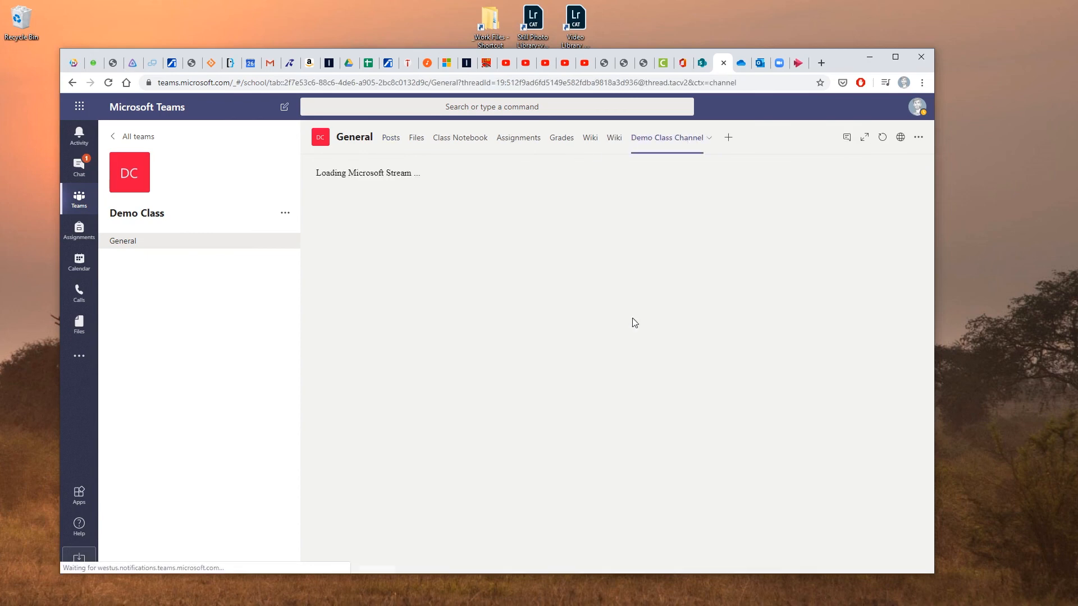